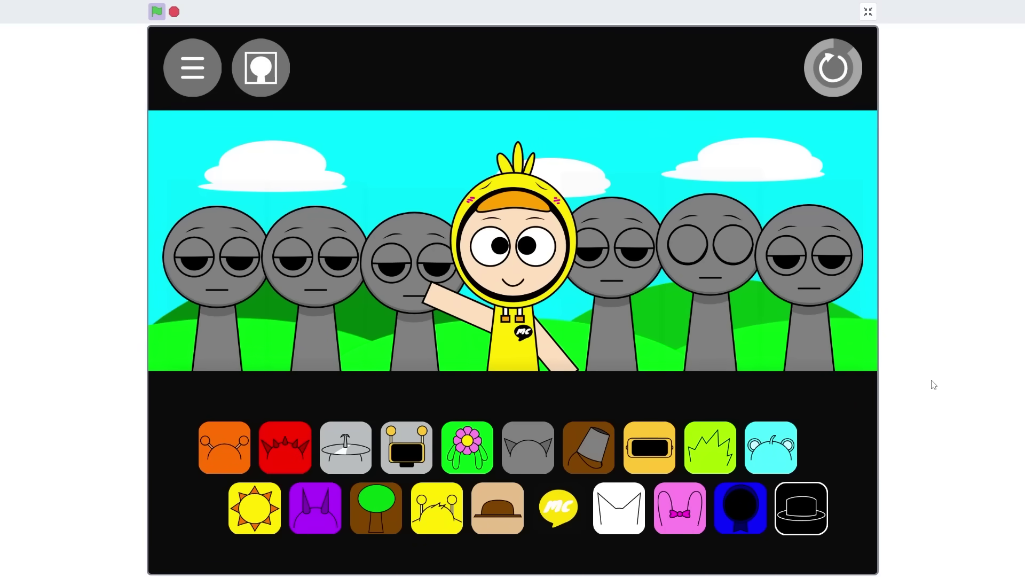
Step: Mute the yellow chick-hooded character on the stage and unmute it again
mouse_move(491, 362)
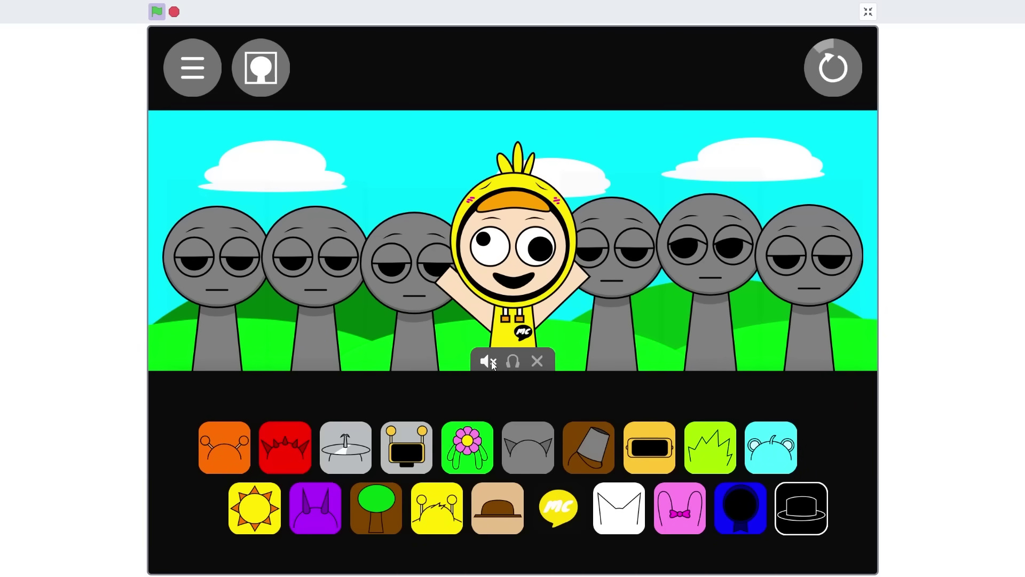
left_click(489, 361)
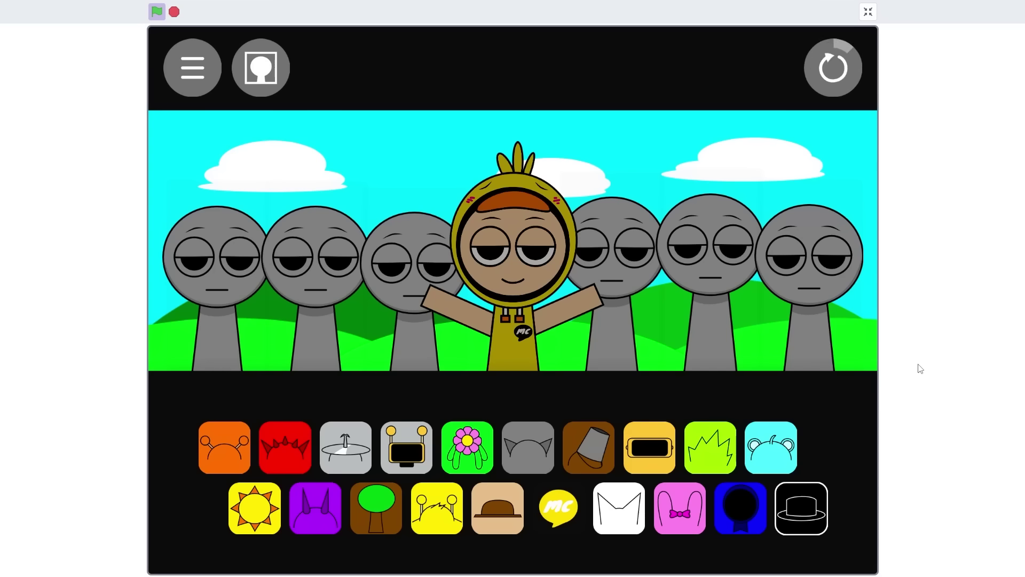
mouse_move(520, 318)
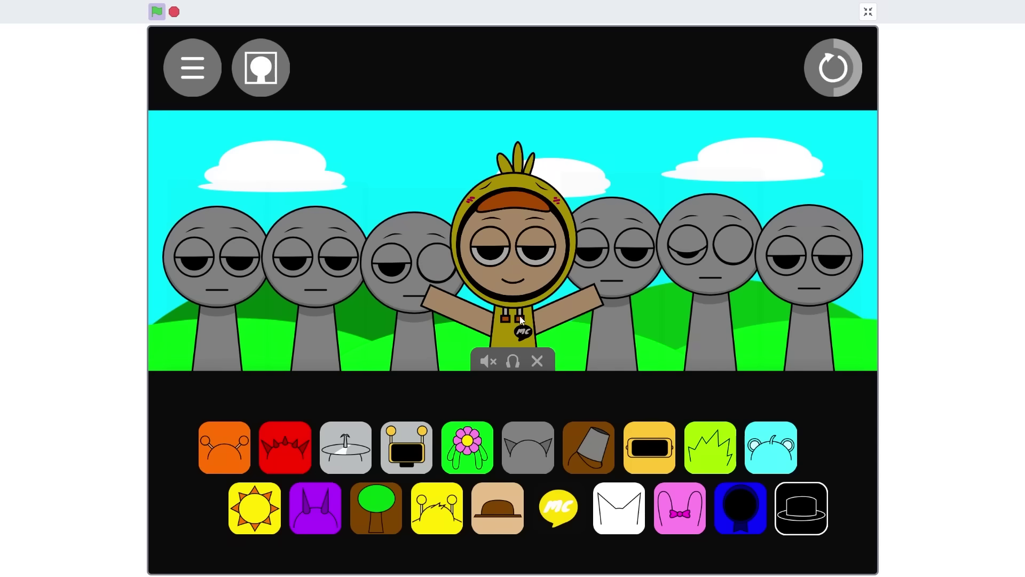
left_click(488, 362)
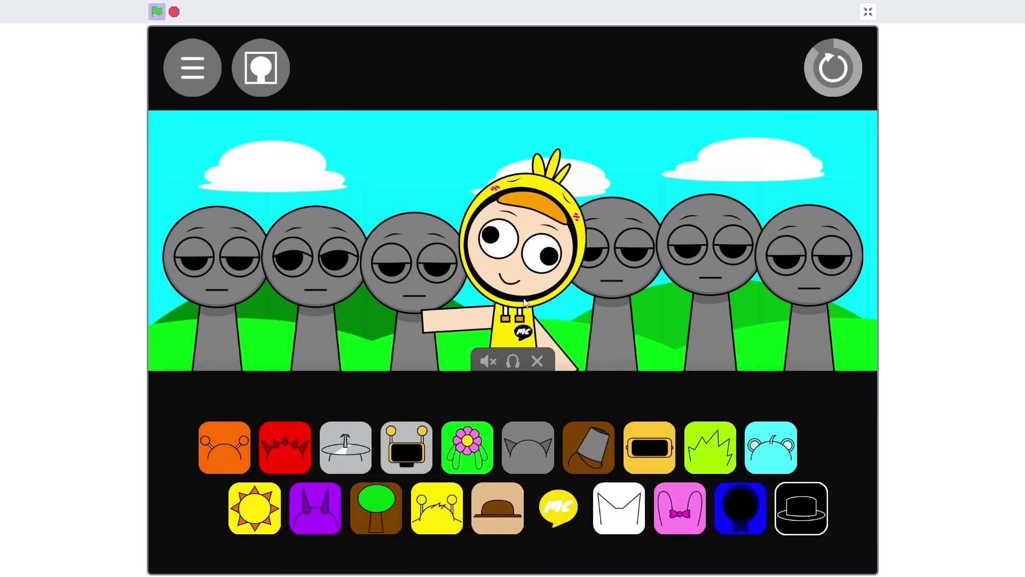
Step: Remove the chick-hooded character, place the MC icon's character back on the middle figure and remove it again
left_click(537, 361)
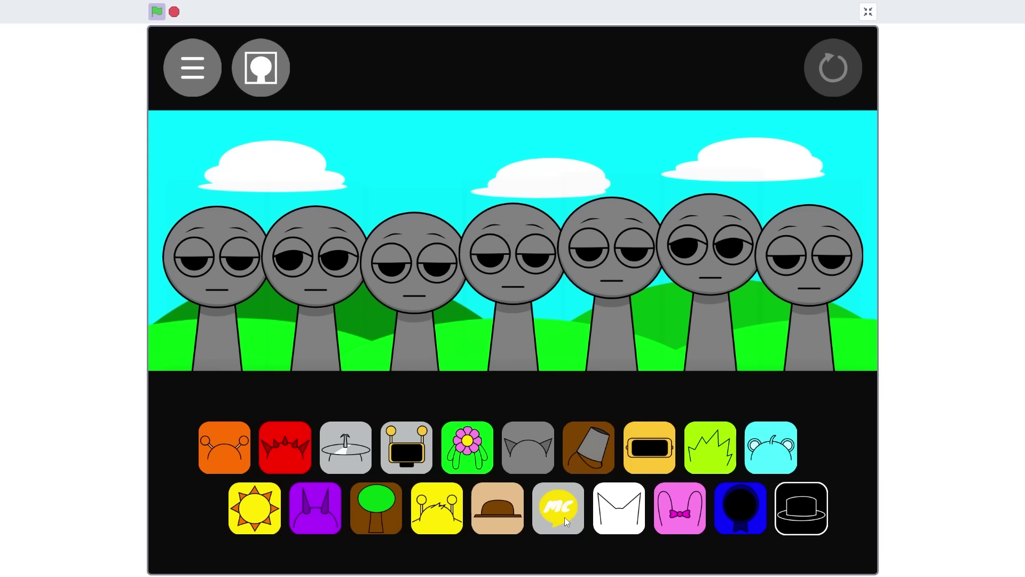
left_click_drag(565, 517, 537, 361)
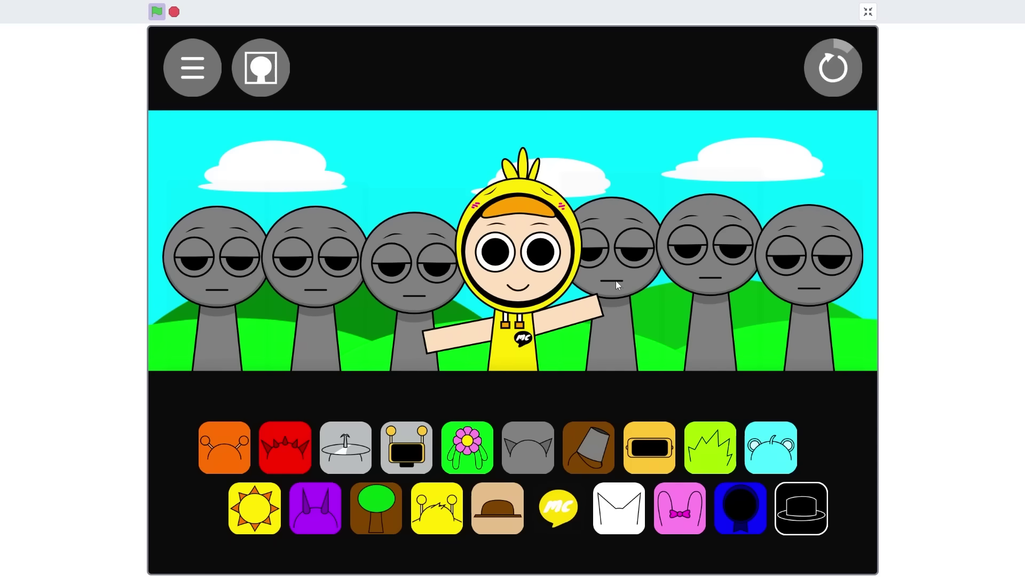
left_click(516, 286)
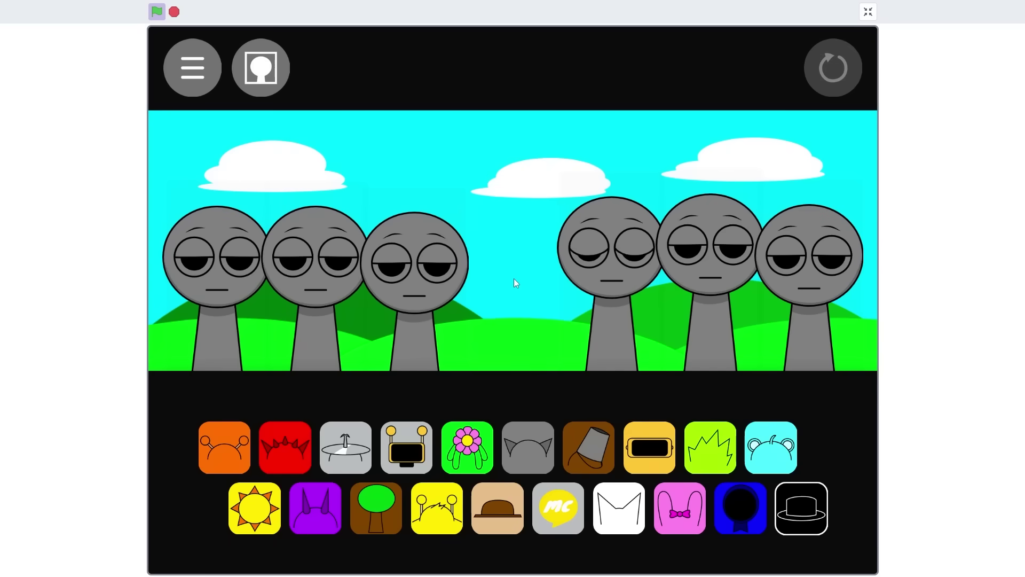
Step: Leave full-screen mode and open the Mr. Fun Computer sprite's costumes
left_click(869, 16)
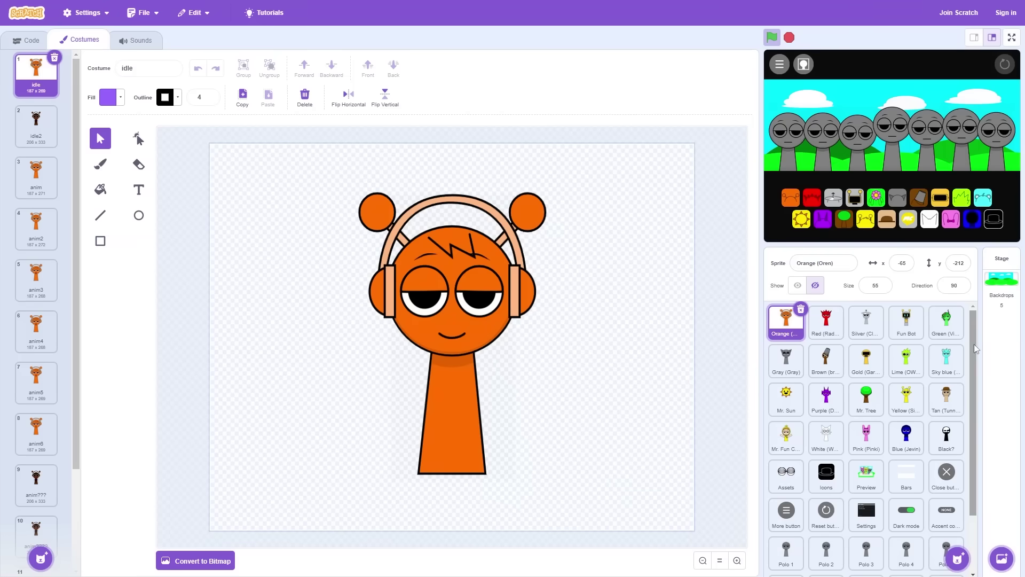
left_click_drag(974, 345, 974, 356)
scroll(902, 398, "up", 1)
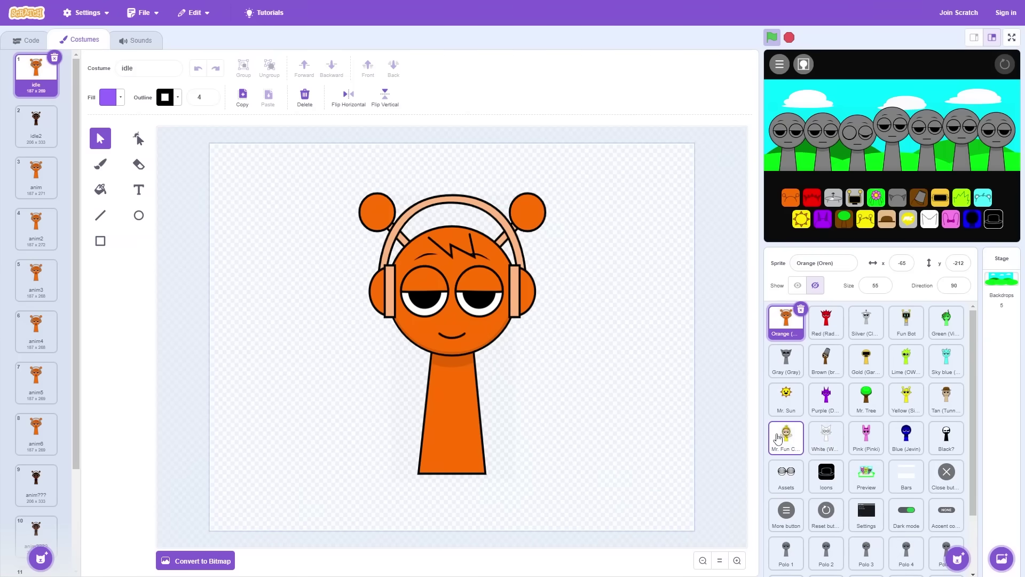
left_click(782, 434)
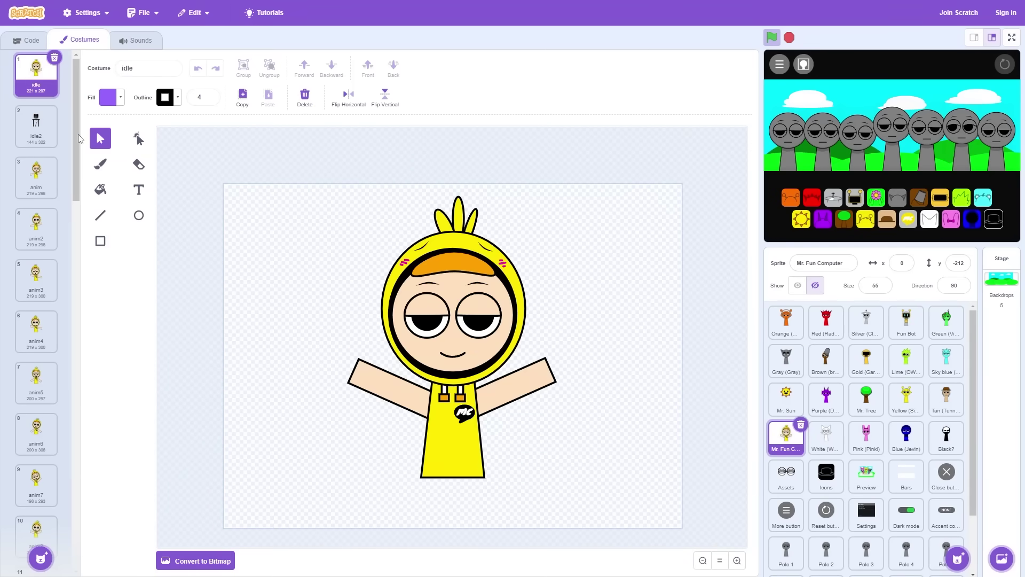
Step: Examine Mr. Fun Computer's first costumes, comparing idle, idle2, anim and anim2
scroll(37, 128, "down", 1)
scroll(39, 125, "up", 1)
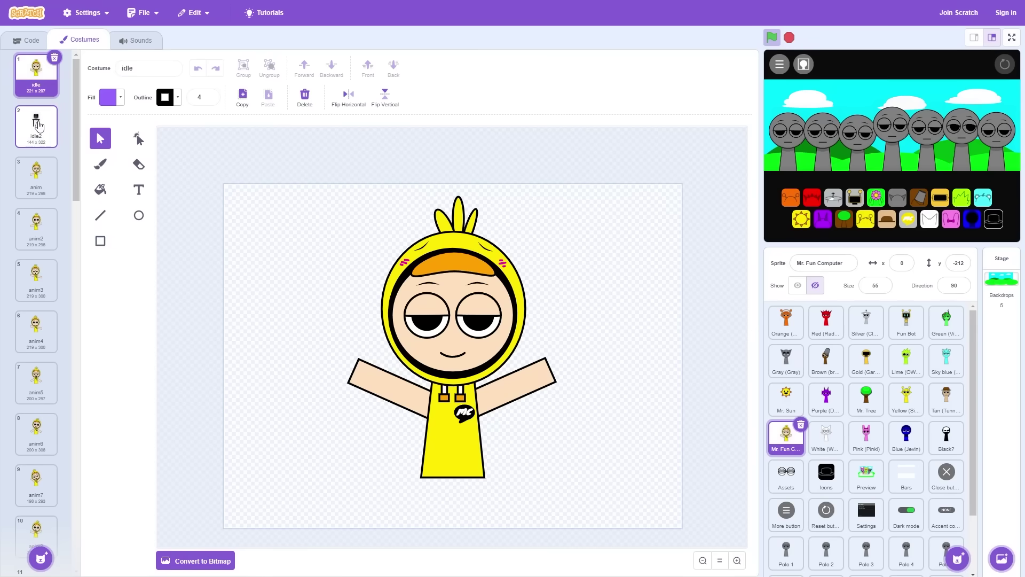
left_click(39, 125)
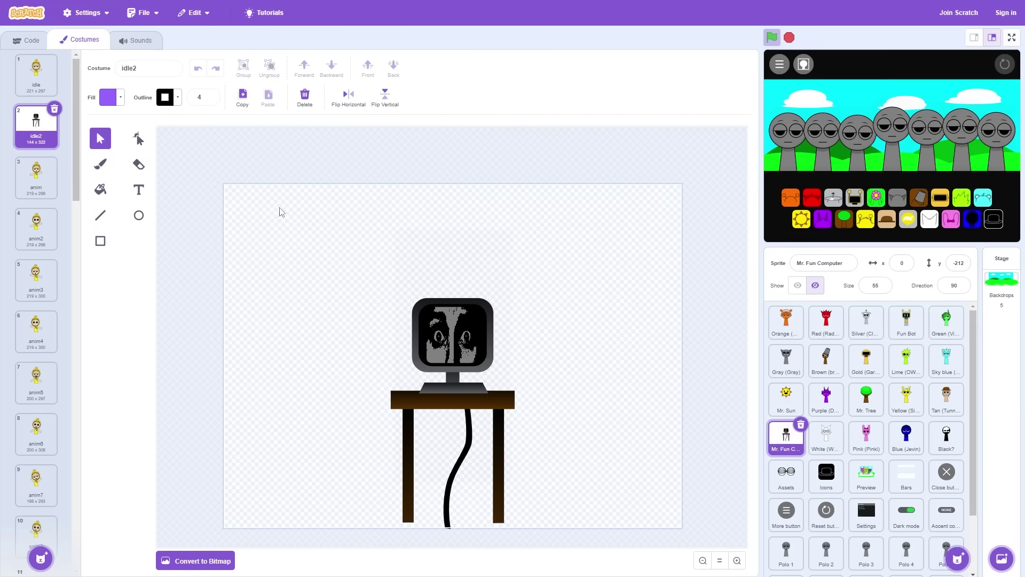
left_click(48, 86)
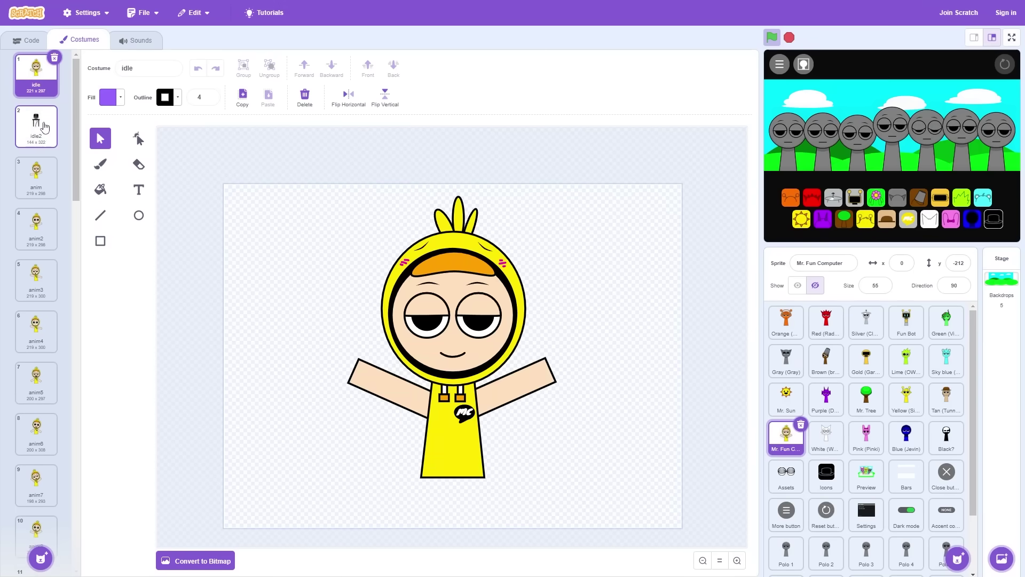
left_click(45, 127)
left_click(44, 175)
left_click(42, 226)
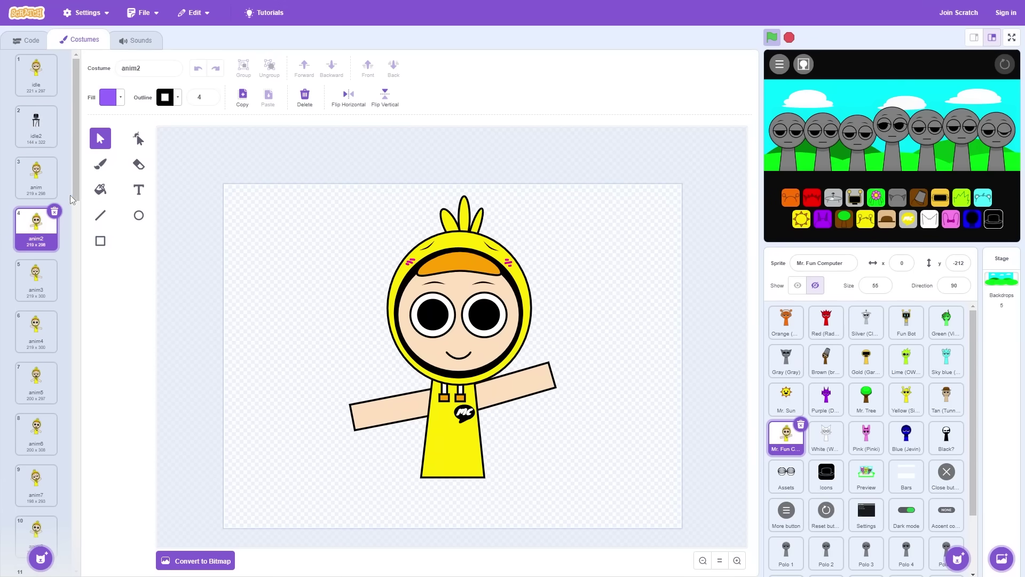
Step: Examine Mr. Fun Computer's later animation costumes from anim18 back to anim13
scroll(69, 290, "down", 10)
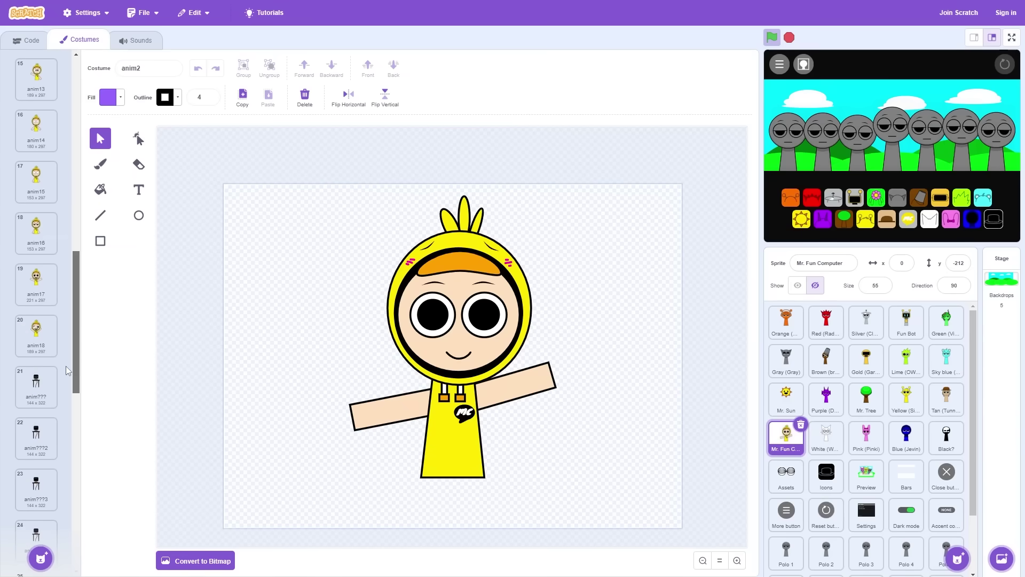
scroll(66, 366, "up", 1)
left_click(37, 350)
left_click(37, 299)
left_click(36, 247)
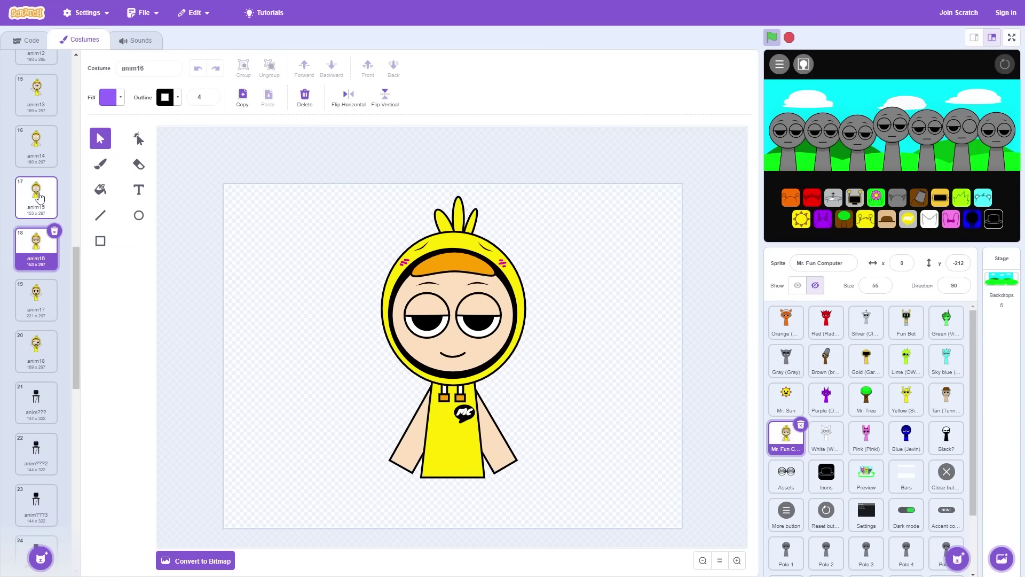
left_click(39, 198)
left_click(36, 145)
left_click(35, 95)
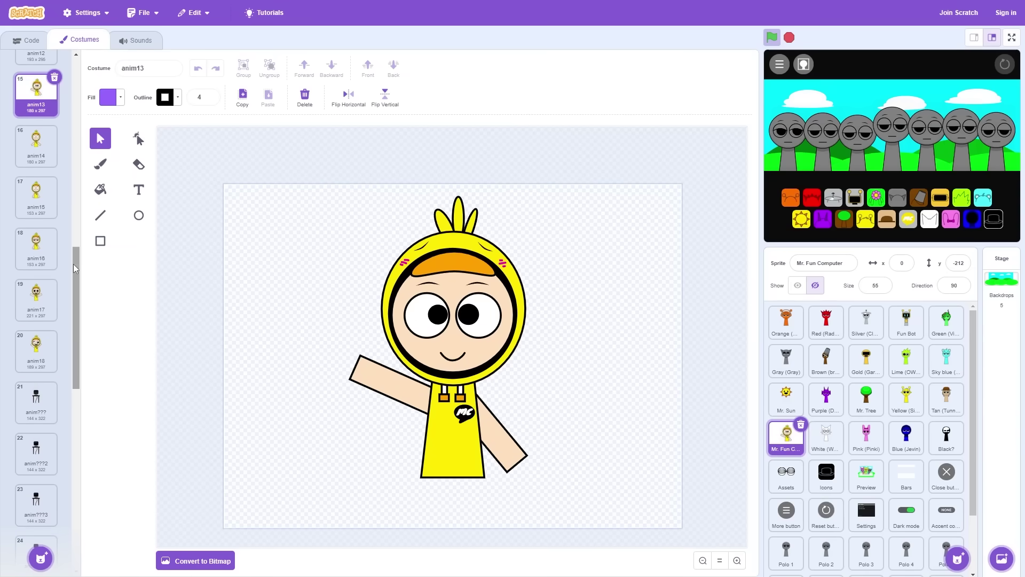
left_click_drag(75, 268, 75, 80)
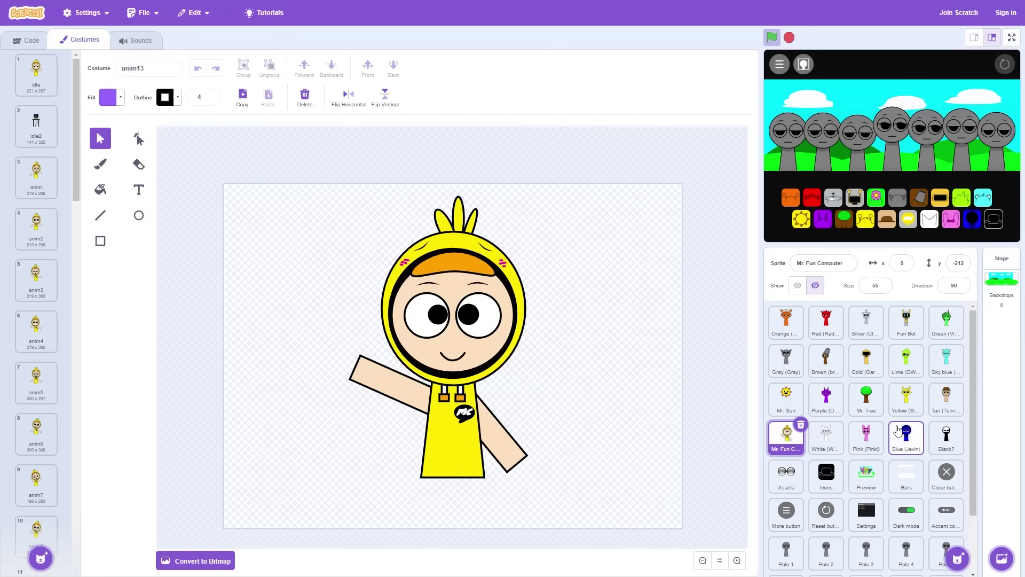
Step: Select the White (Wenda) sprite and look through its list of costumes
left_click(827, 435)
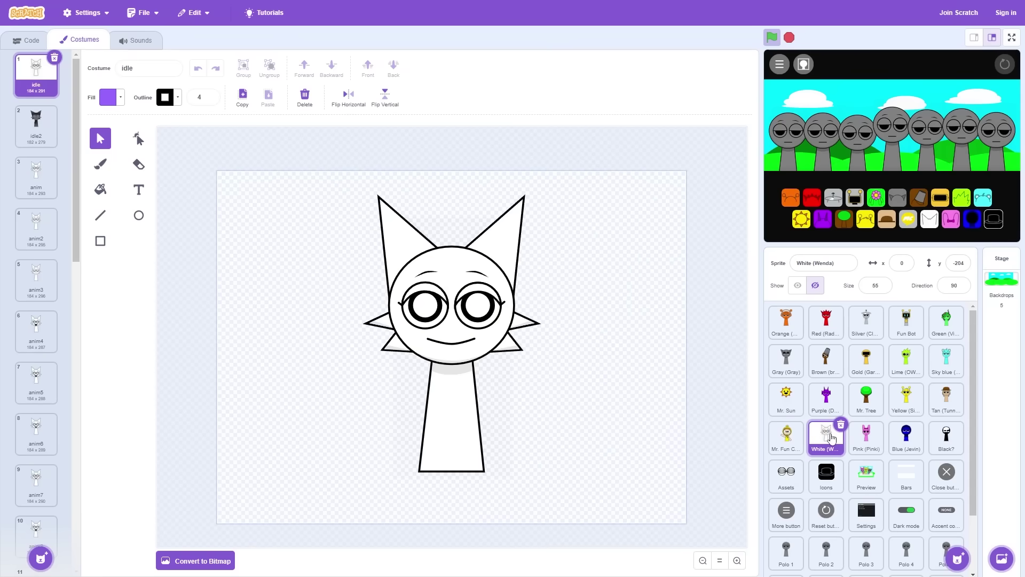
scroll(59, 171, "down", 2)
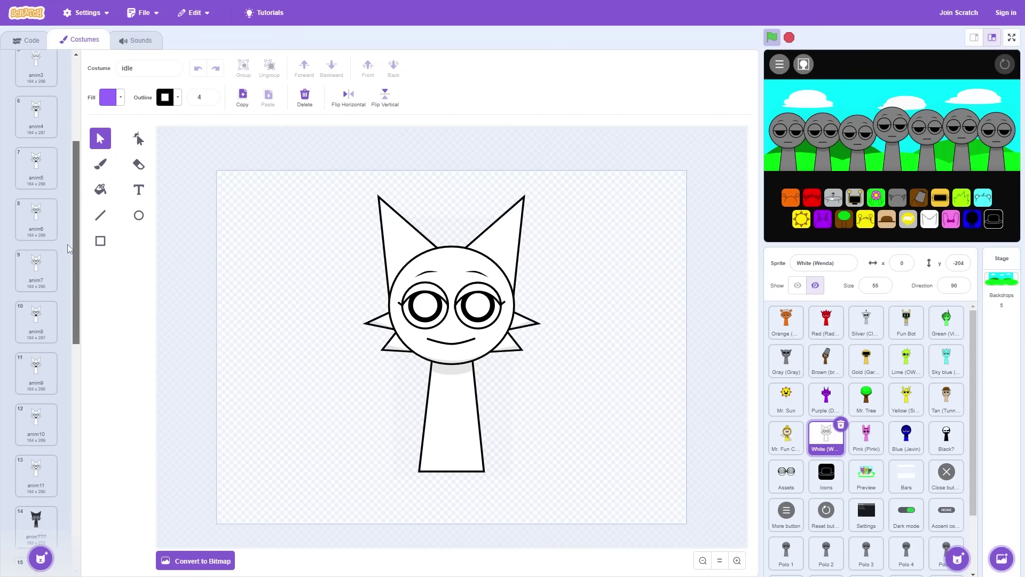
scroll(64, 172, "up", 2)
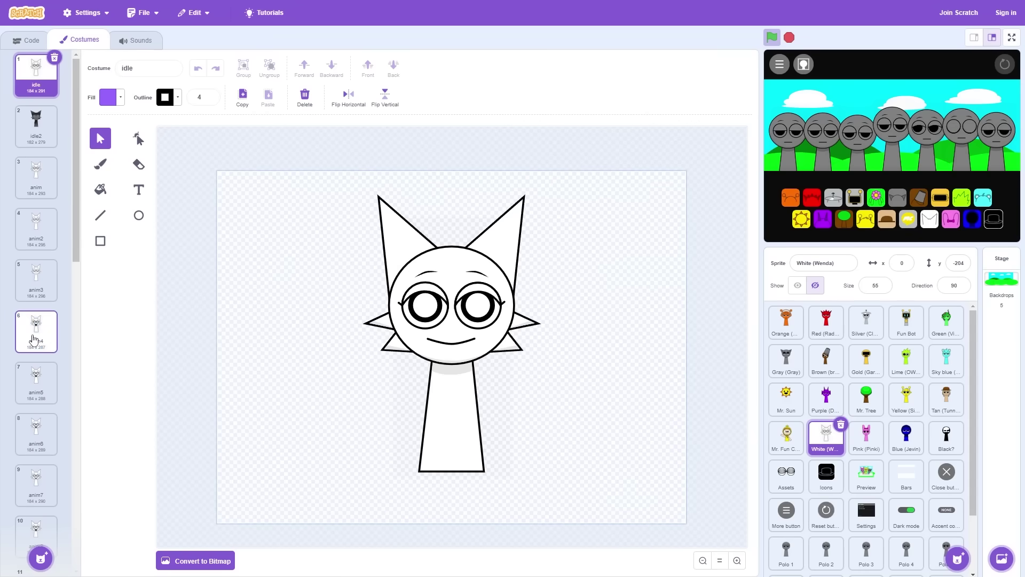
scroll(39, 394, "down", 5)
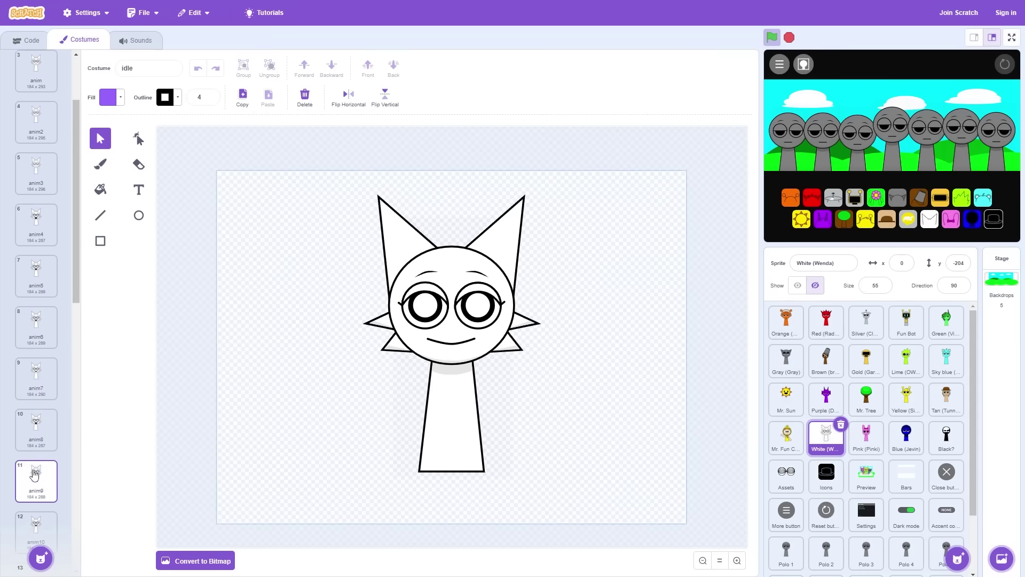
scroll(36, 468, "down", 3)
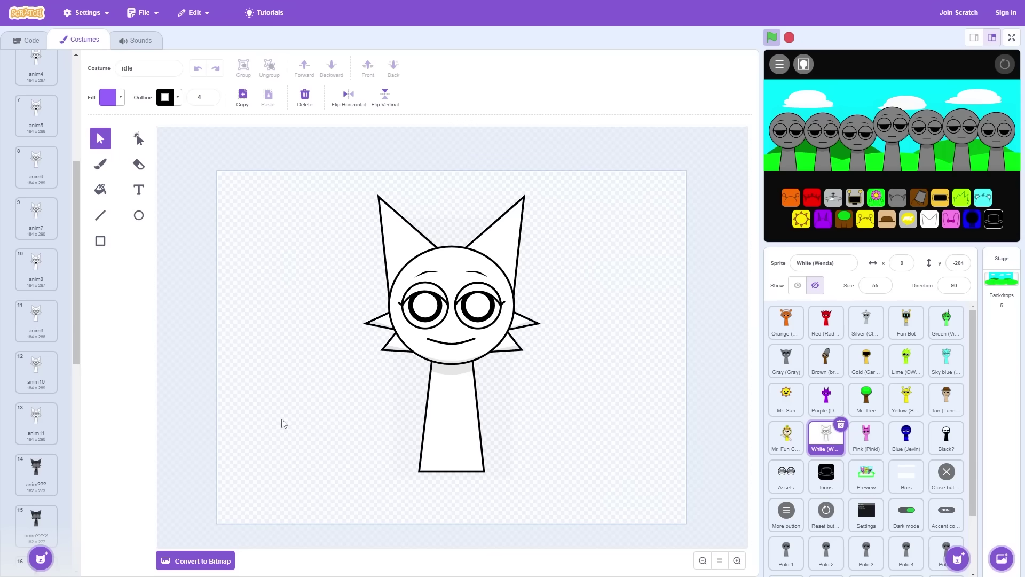
scroll(36, 218, "up", 8)
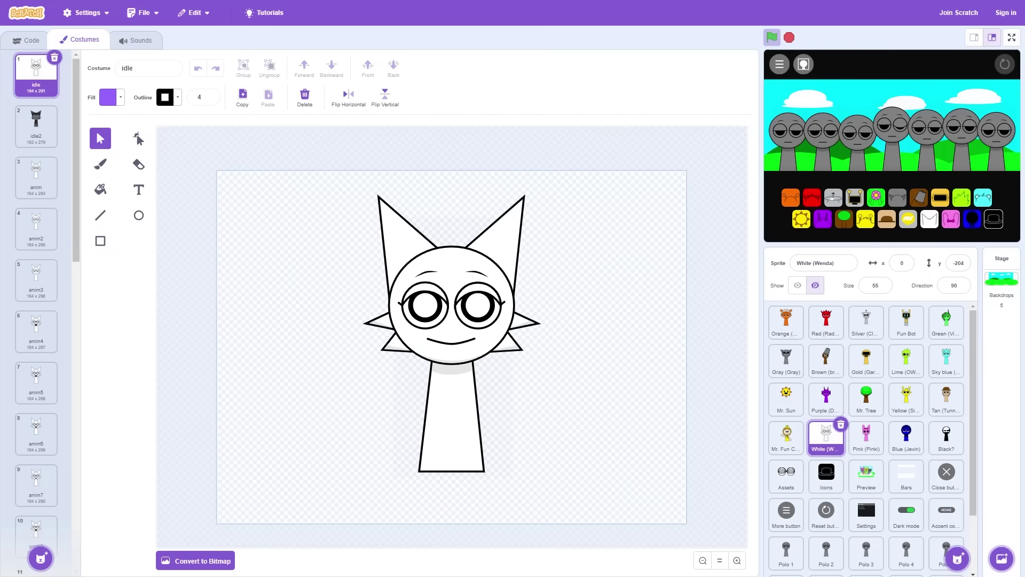
Step: Bring up the Bbibbi.png reference image in the image viewer and check the White (Wenda) sprite's code in Scratch
key("alt+Tab")
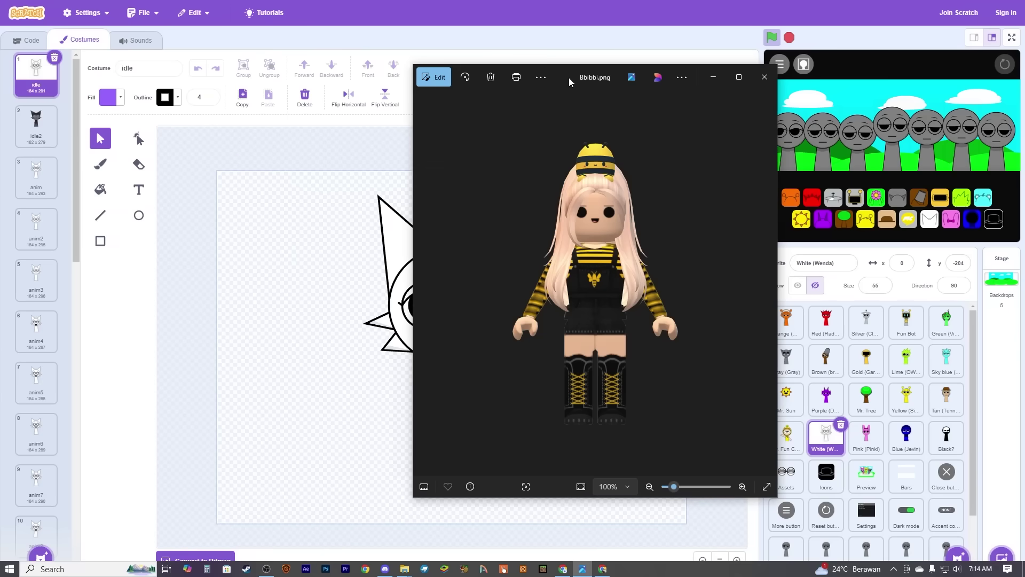
left_click_drag(569, 78, 599, 80)
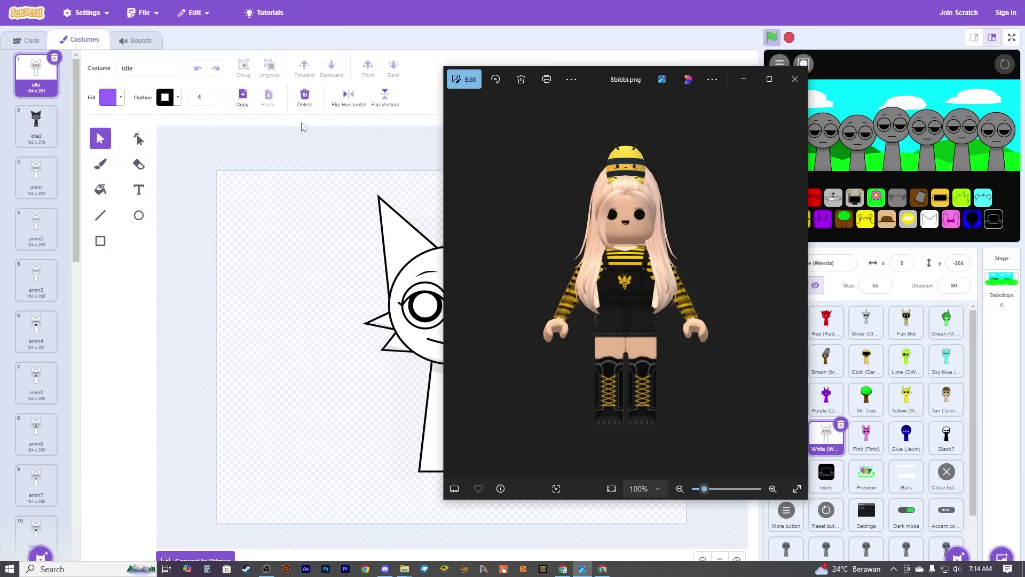
left_click(27, 40)
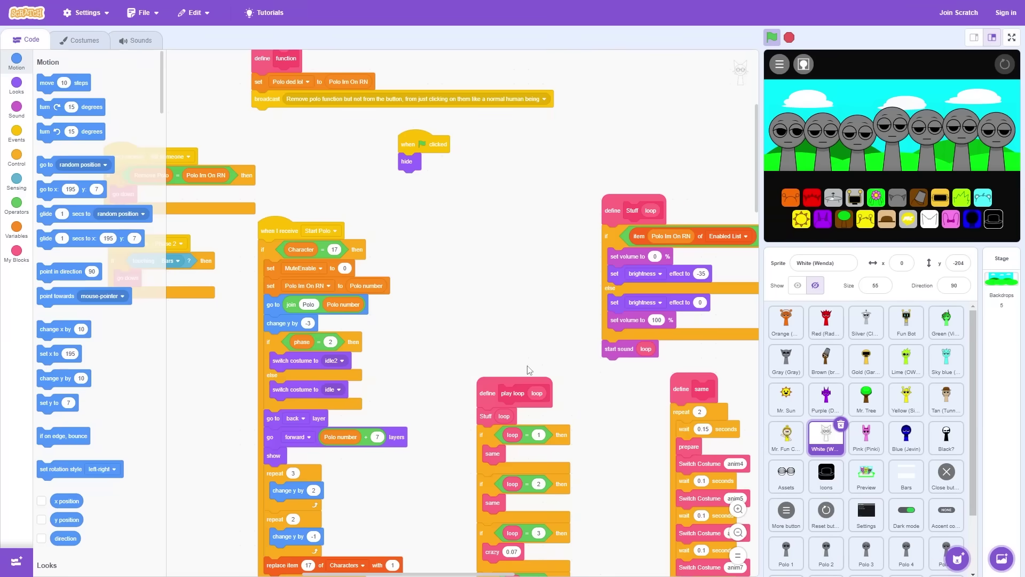
left_click(80, 40)
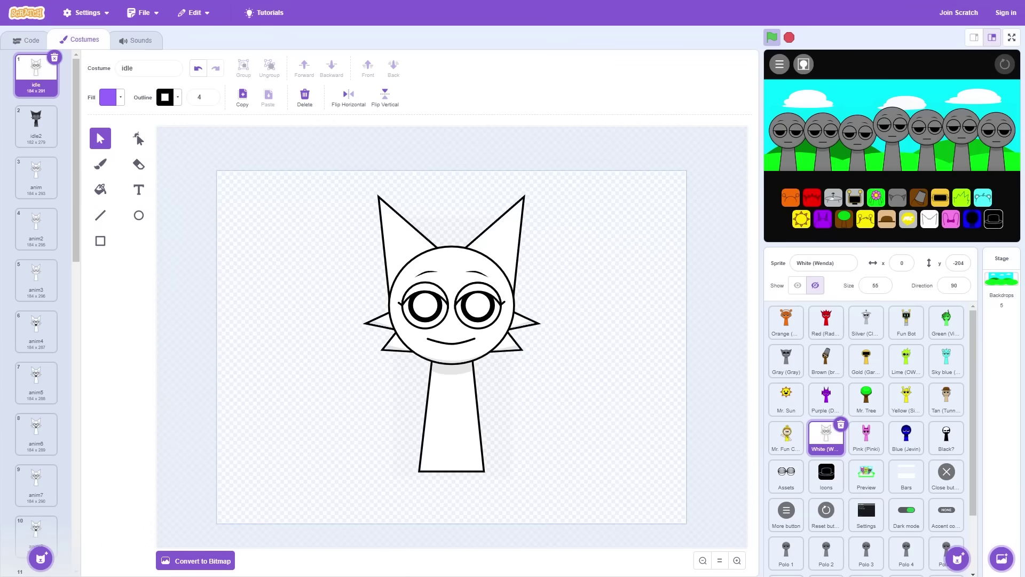
Step: Switch back to the image viewer and position Bbibbi.png beside Wenda's idle costume for comparison
key("alt+Tab")
left_click_drag(609, 78, 772, 90)
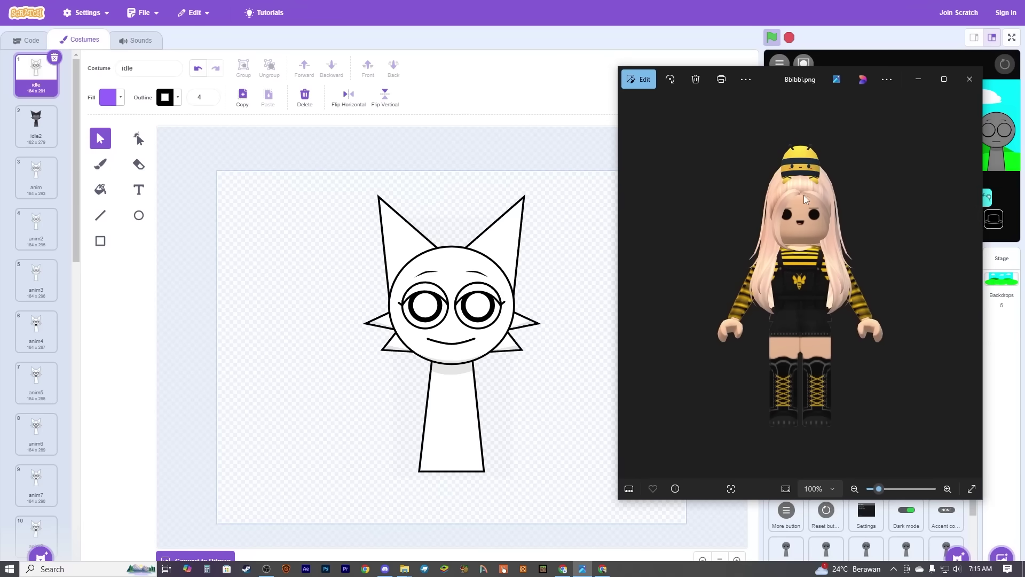
left_click_drag(777, 81, 728, 108)
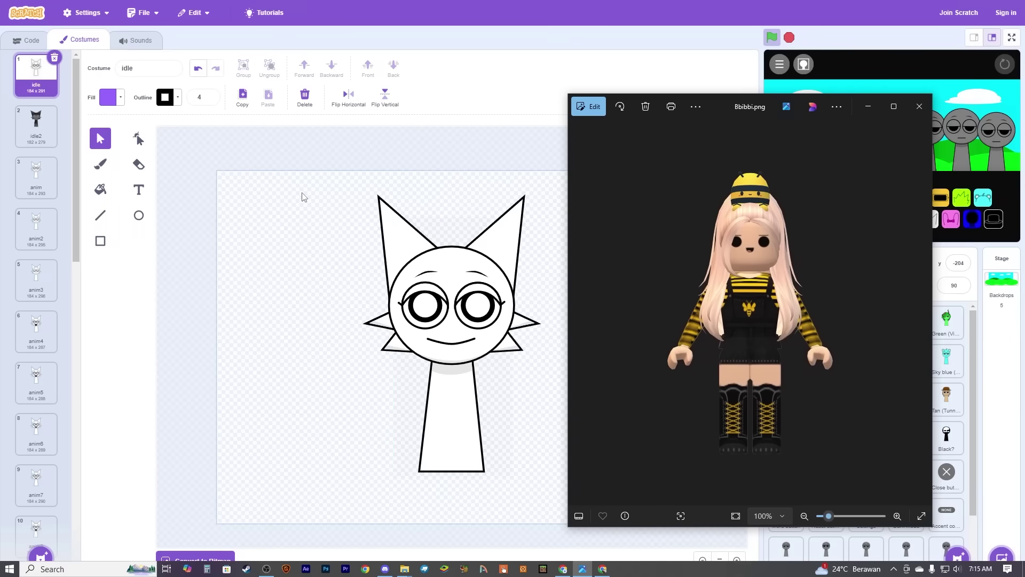
Step: Delete both pointed ears from White (Wenda)'s idle costume
left_click(398, 235)
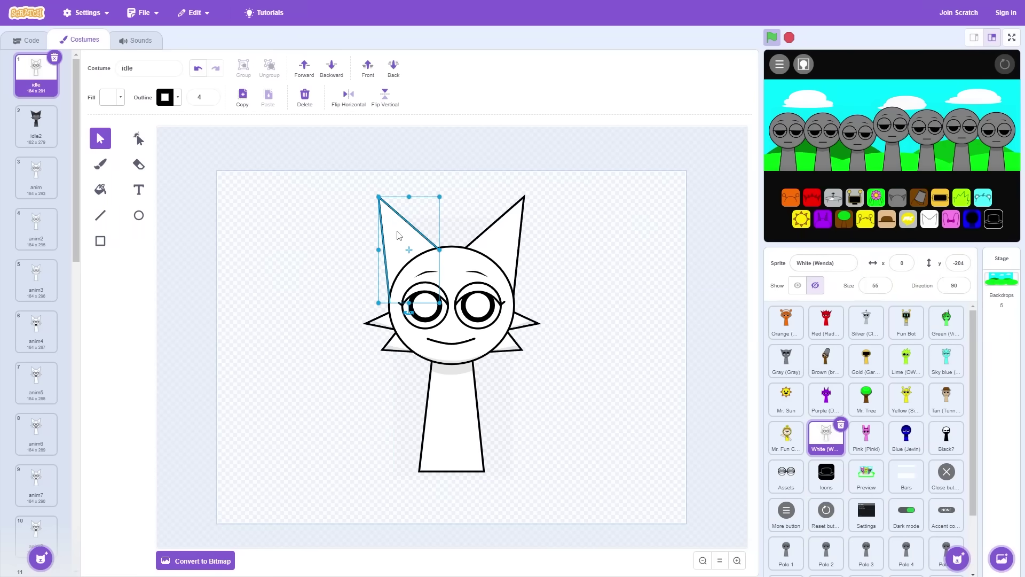
left_click(640, 299)
key("Delete")
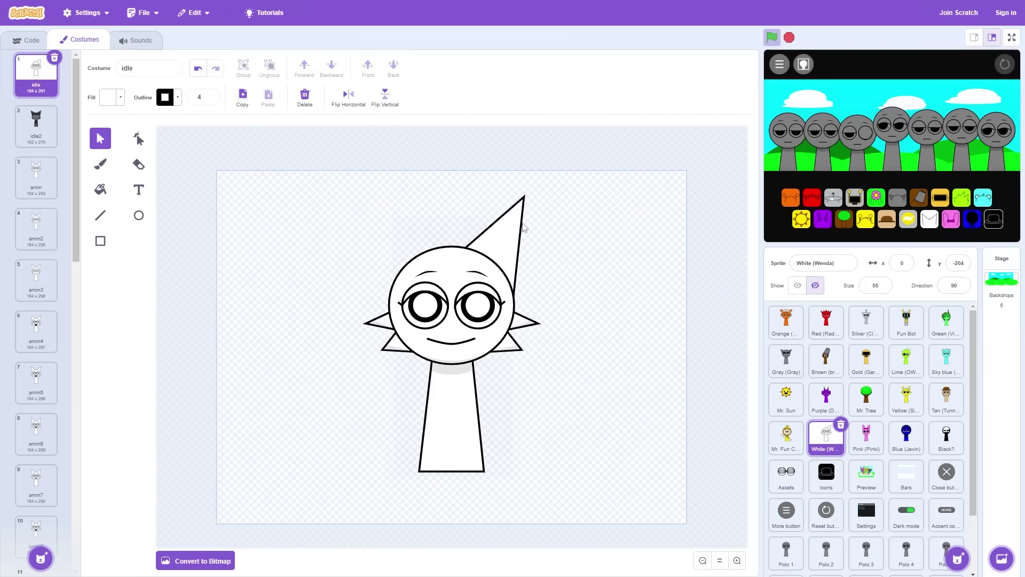
left_click(510, 230)
key("Delete")
Step: Delete the cheek fur spikes and their shading on both sides of the face in the idle costume
left_click(383, 341)
key("Delete")
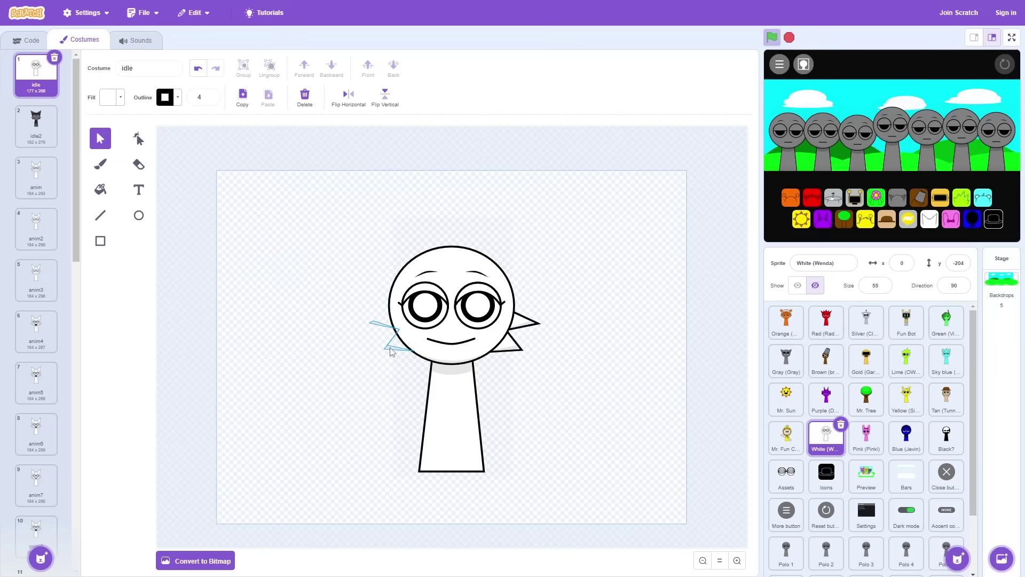
left_click(391, 350)
key("Delete")
left_click(514, 345)
key("Delete")
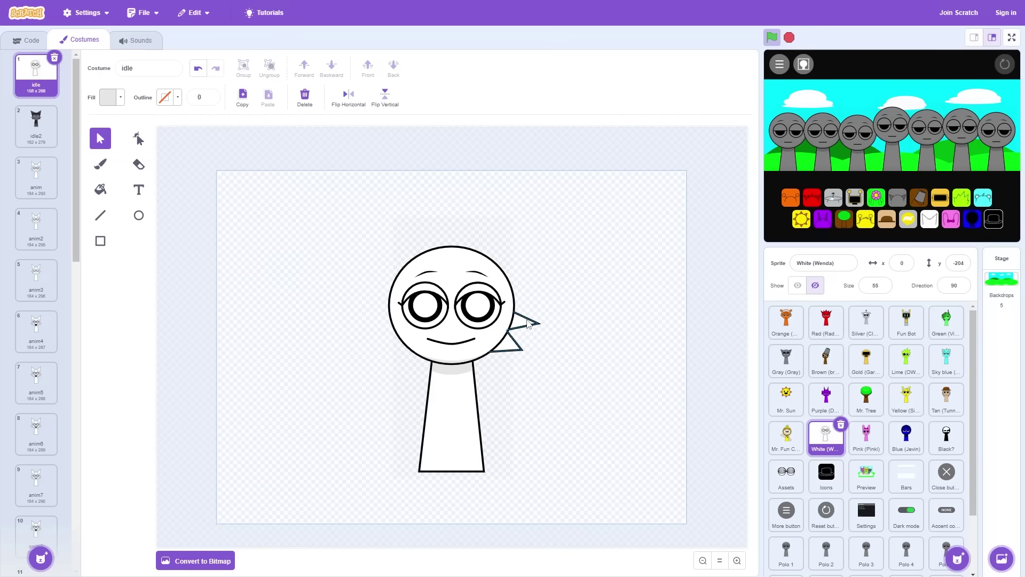
key("Delete")
left_click_drag(320, 257, 565, 515)
left_click(602, 385)
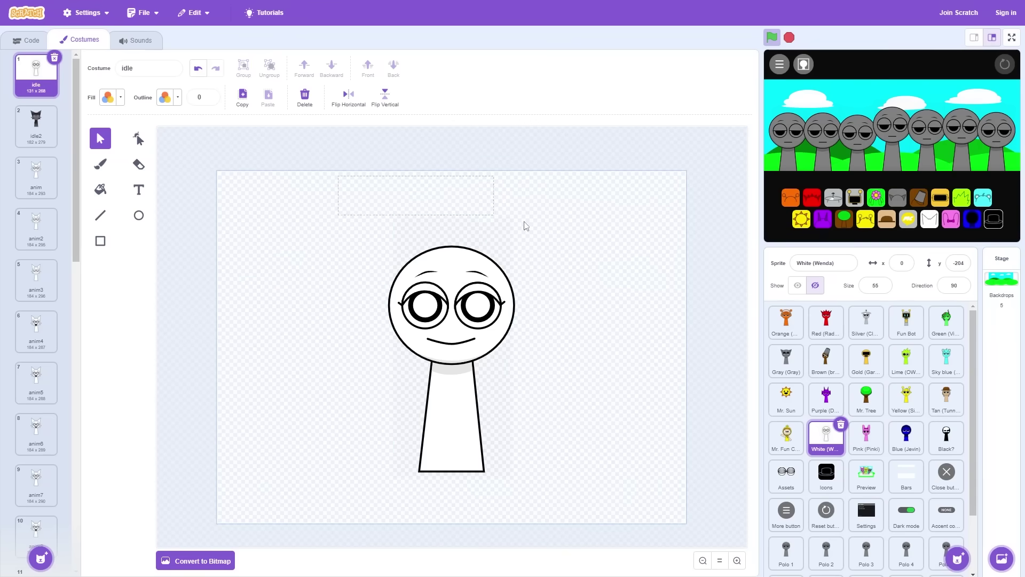
Step: Bring up Bbibbi.png again to compare it with the trimmed idle costume, and return to Scratch
left_click_drag(525, 226, 569, 231)
left_click(569, 251)
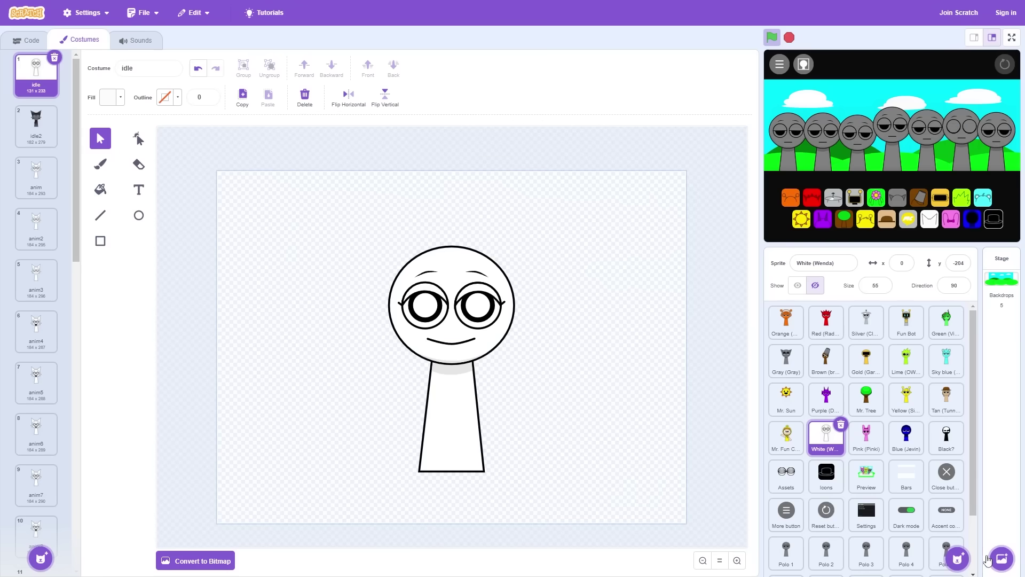
key("alt+Tab")
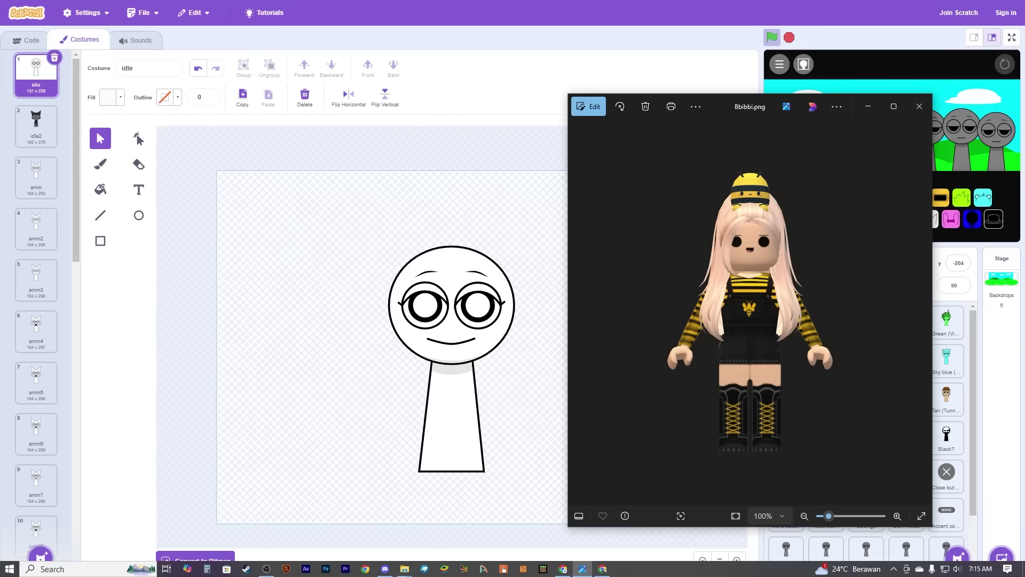
key("alt+Tab")
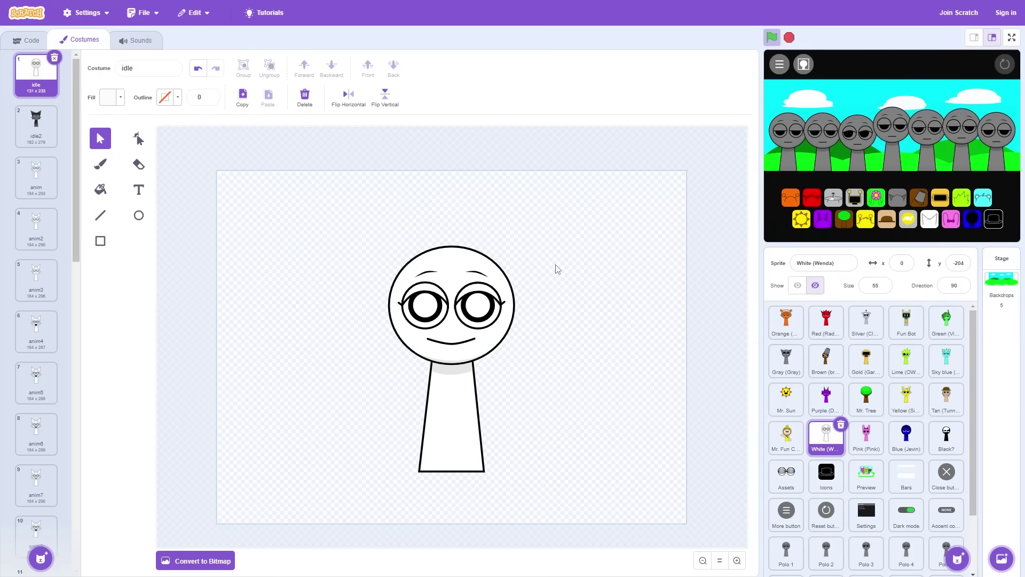
Step: Fill the idle costume's head with a skin tone of color 11, saturation 35 and brightness 100
left_click(456, 258)
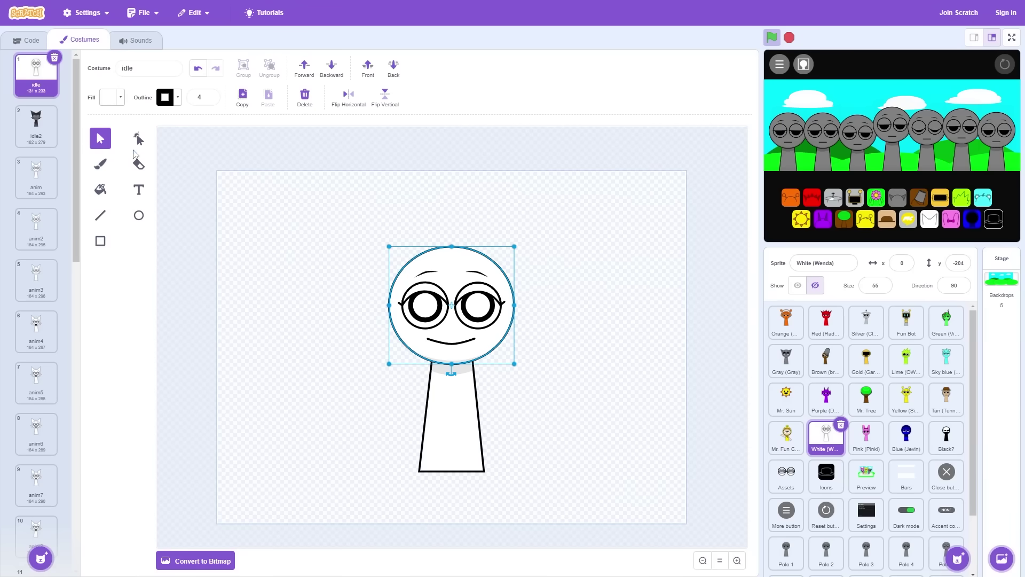
left_click(109, 99)
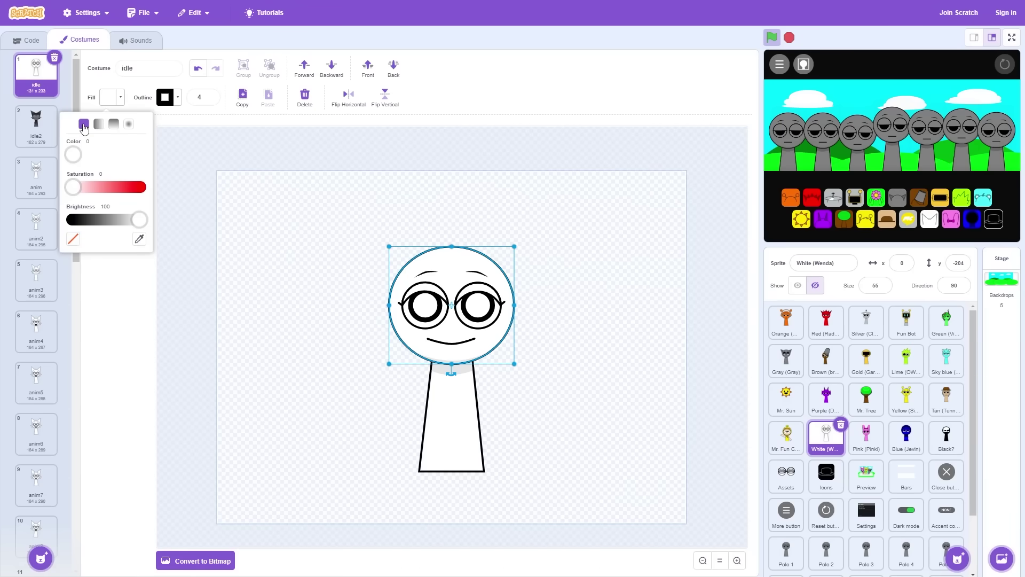
left_click_drag(73, 187, 166, 180)
mouse_move(78, 158)
left_mouse_down()
mouse_move(91, 158)
mouse_move(81, 158)
left_mouse_up()
left_click(104, 187)
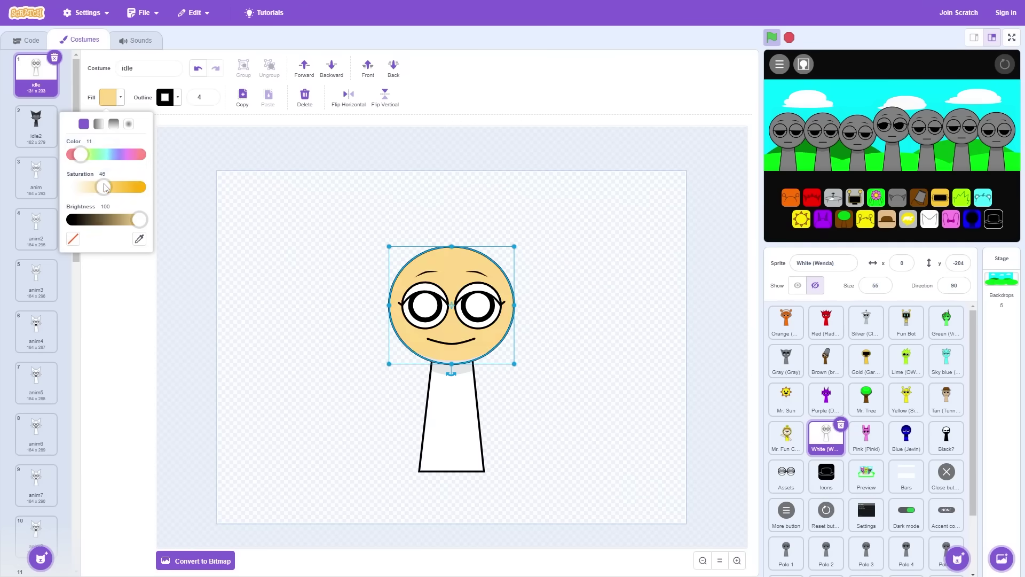
left_click_drag(105, 190, 98, 191)
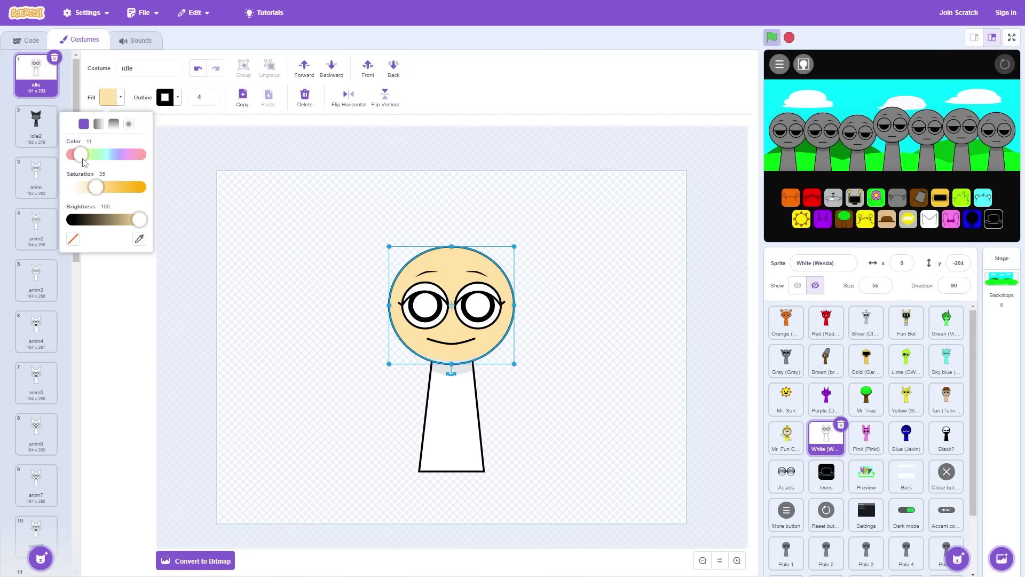
left_click(344, 185)
Step: Fill the body with the skin tone sampled from the head and delete the grey shadow under the chin
left_click(470, 418)
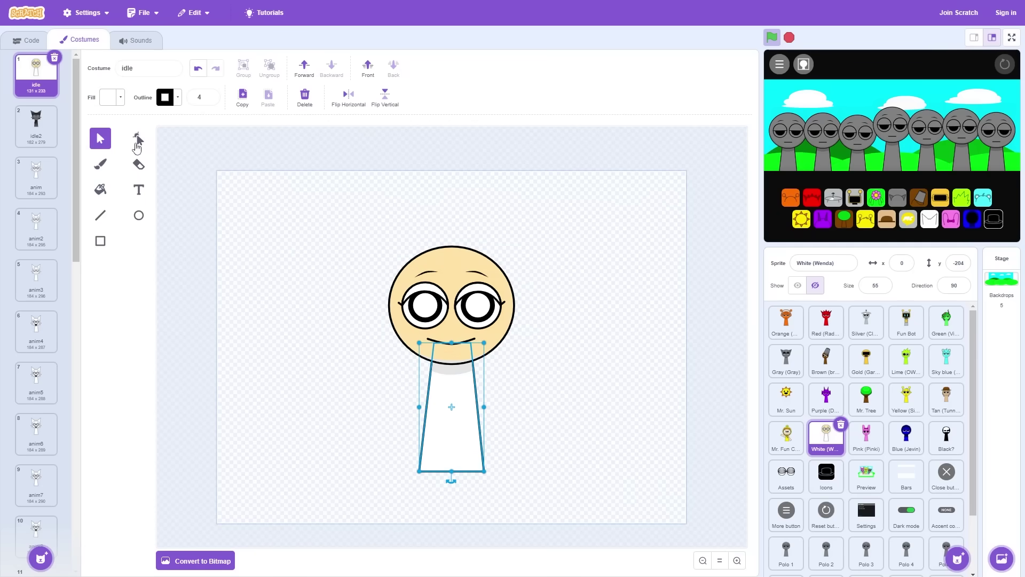
left_click(108, 98)
left_click(140, 239)
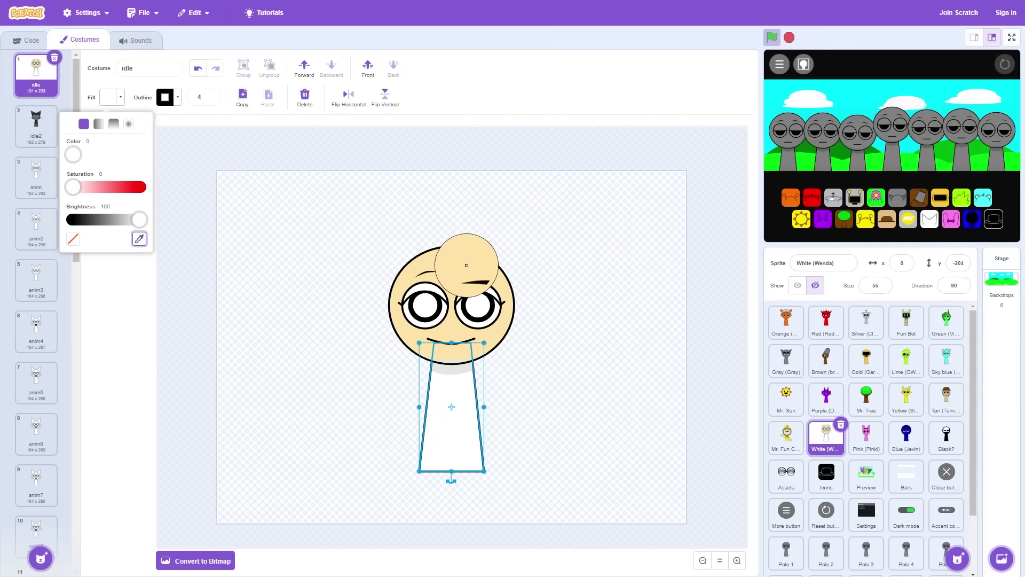
left_click(464, 263)
left_click(597, 279)
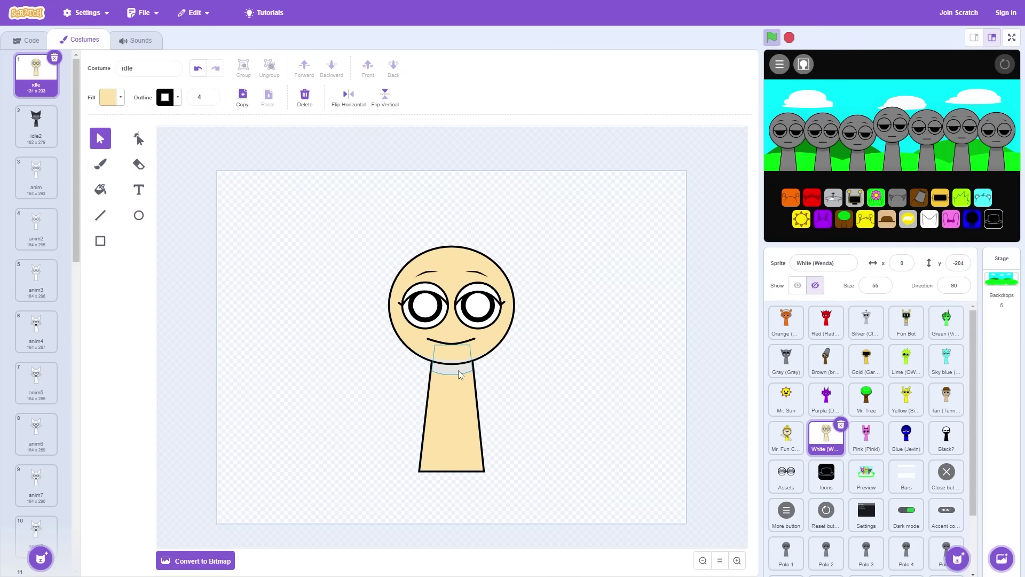
left_click(452, 373)
key("Delete")
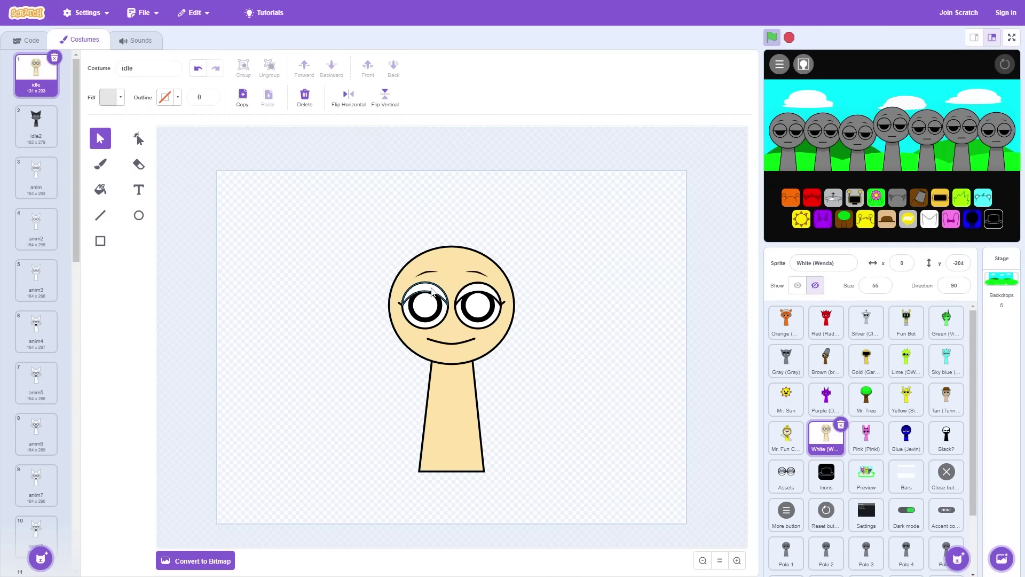
Step: Fill the eyelids of both eyes with the skin tone sampled from the head
left_click(403, 281)
left_click(105, 99)
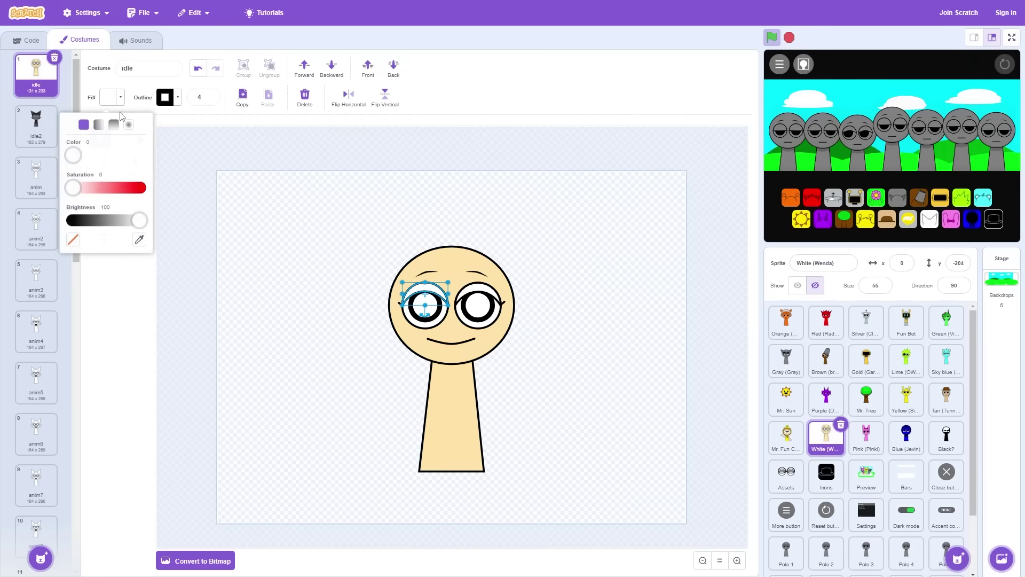
left_click(139, 238)
left_click(438, 257)
left_click(478, 284)
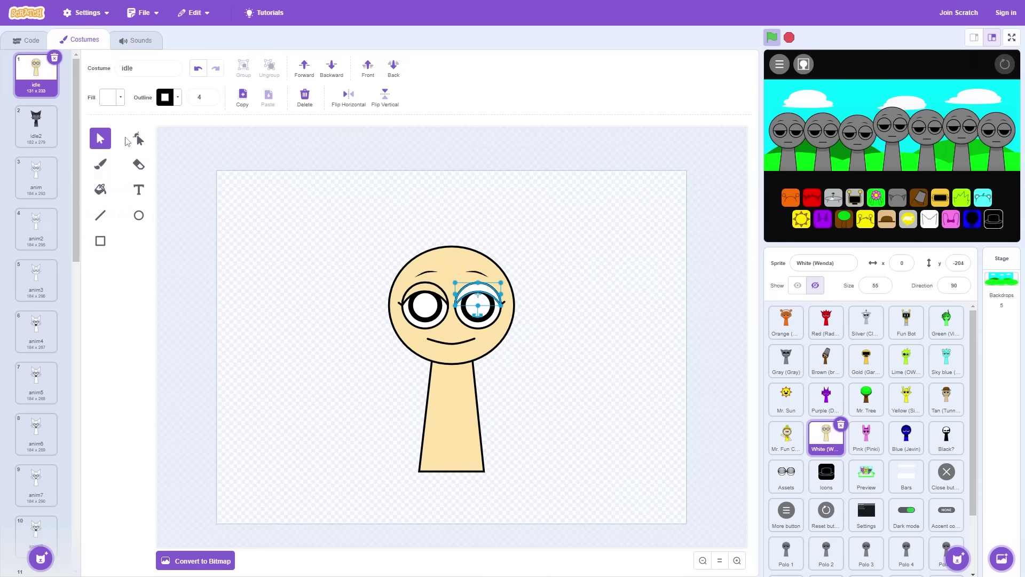
left_click(114, 100)
left_click(139, 239)
left_click(482, 264)
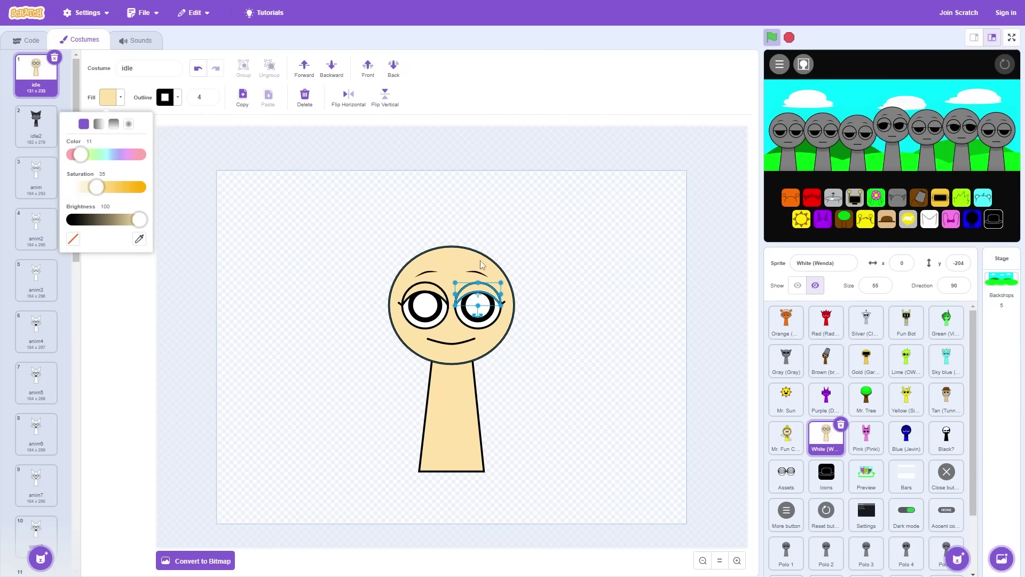
left_click(592, 259)
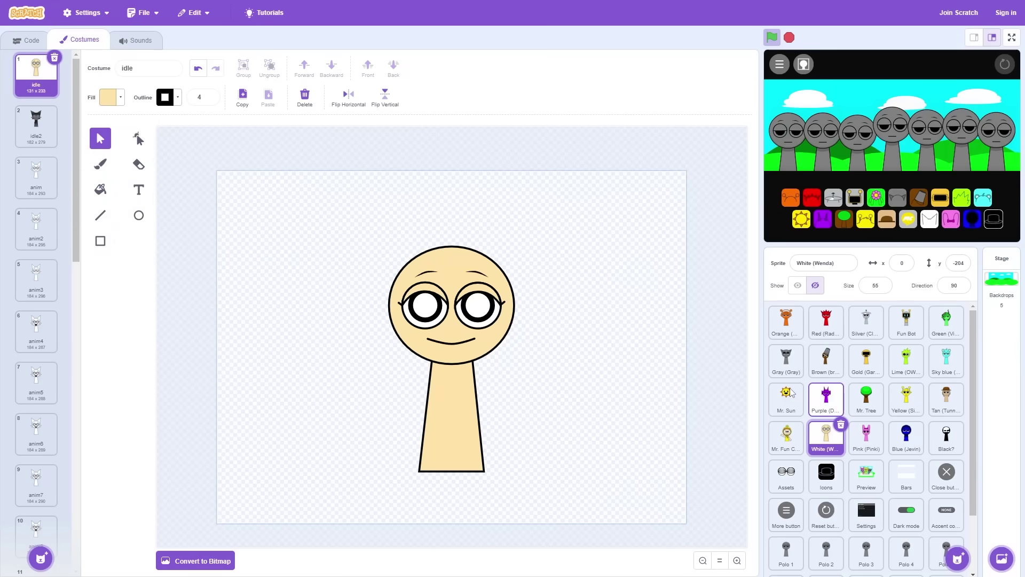
Step: Fill the ring inside the right-hand eye with black, brightness 0, and remove its outline
left_click(480, 307)
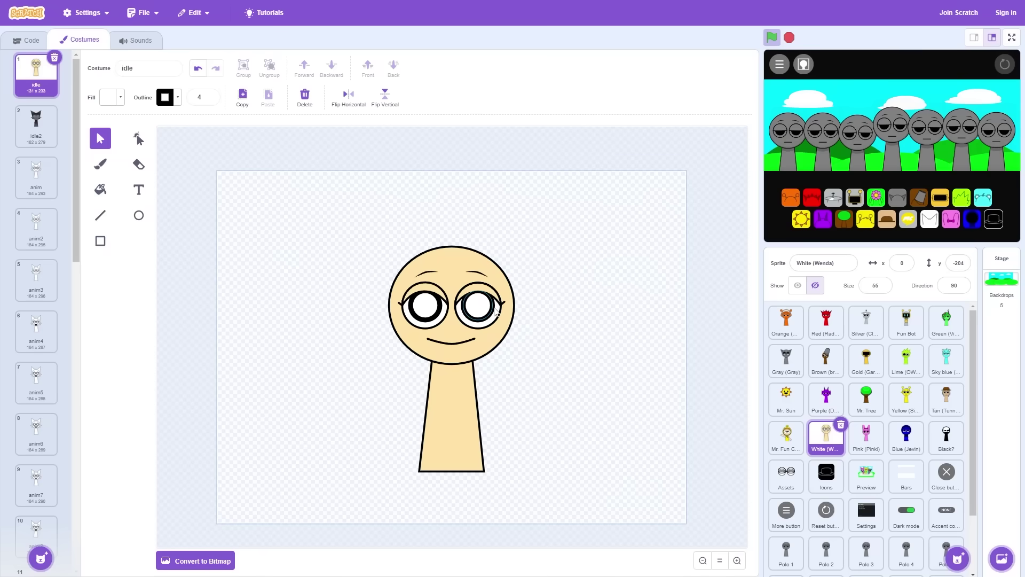
left_click(495, 311)
left_click(121, 99)
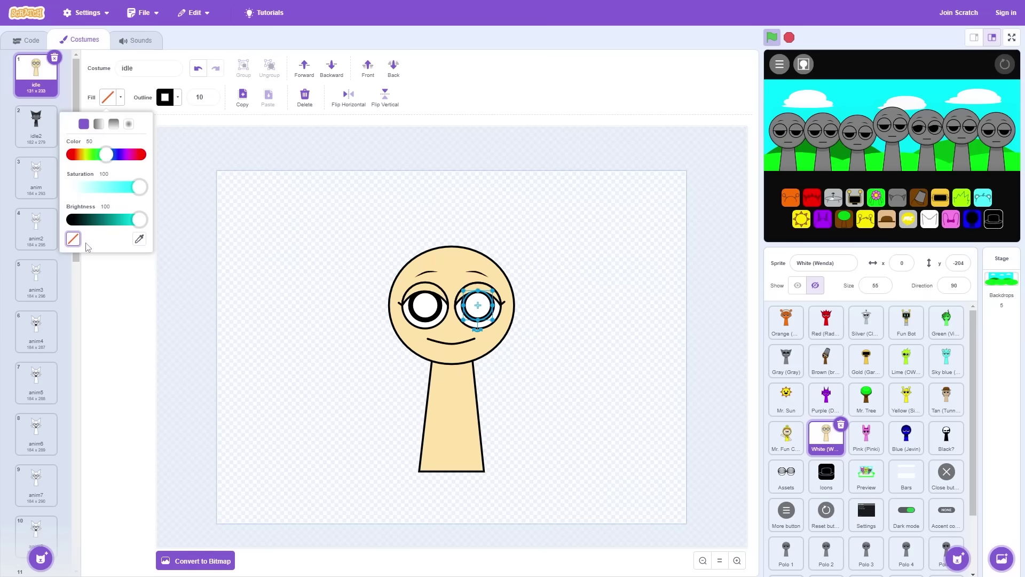
left_click_drag(138, 220, 58, 224)
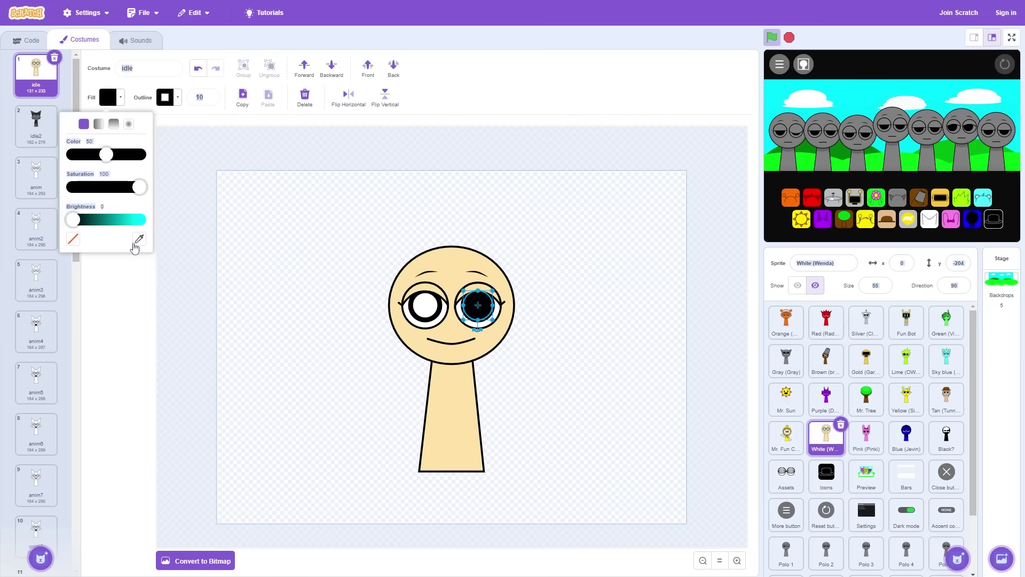
left_click(226, 225)
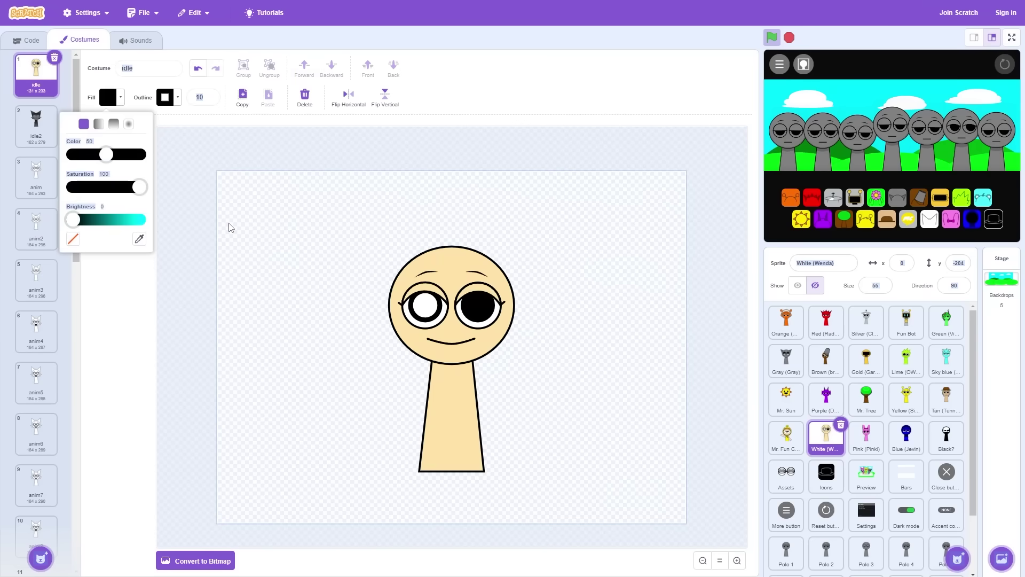
left_click(480, 319)
left_click(177, 98)
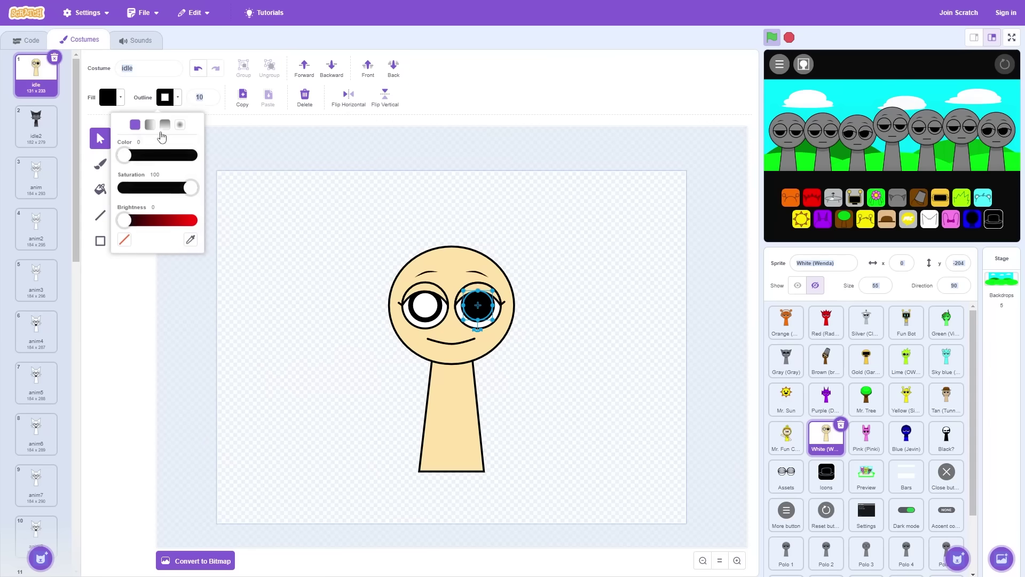
left_click(124, 239)
left_click(293, 199)
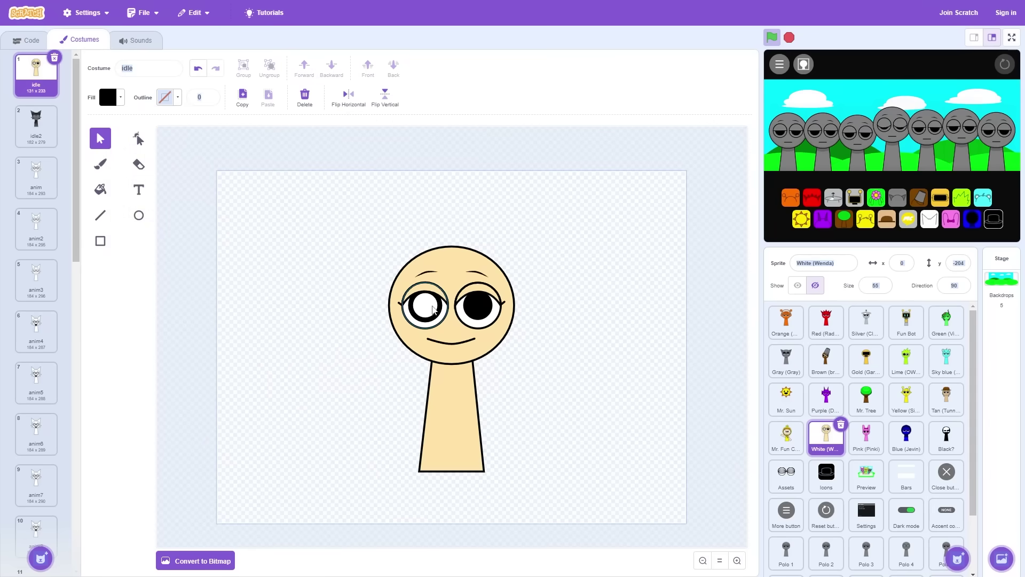
left_click(412, 299)
left_click(177, 98)
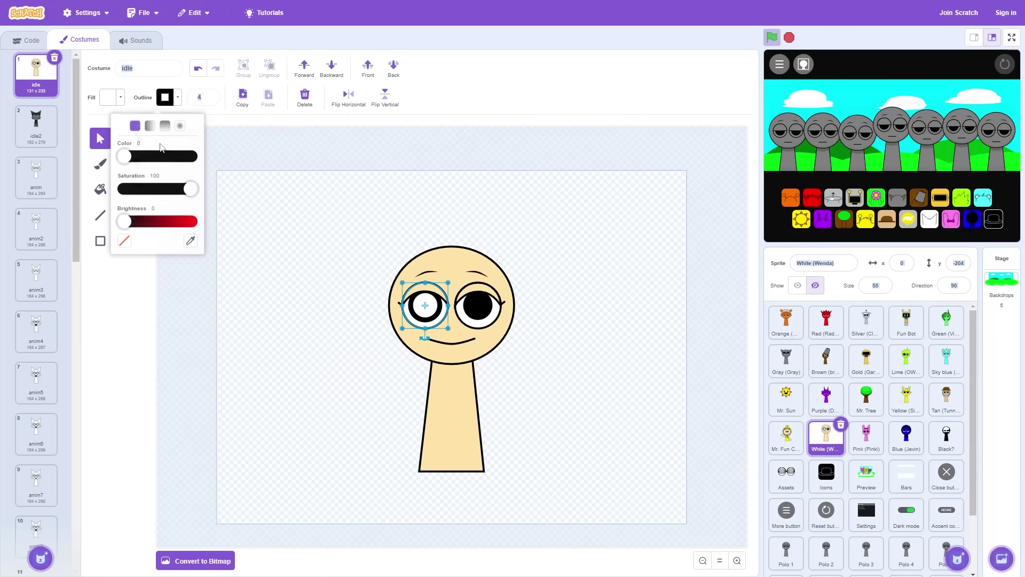
left_click(124, 243)
left_click(104, 99)
left_click_drag(137, 226, 65, 226)
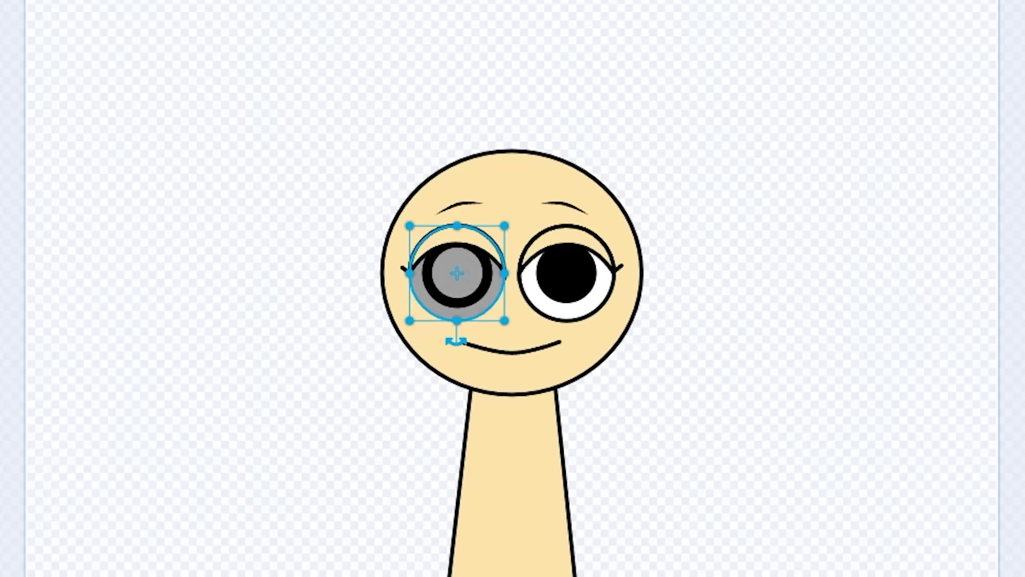
left_click(391, 10)
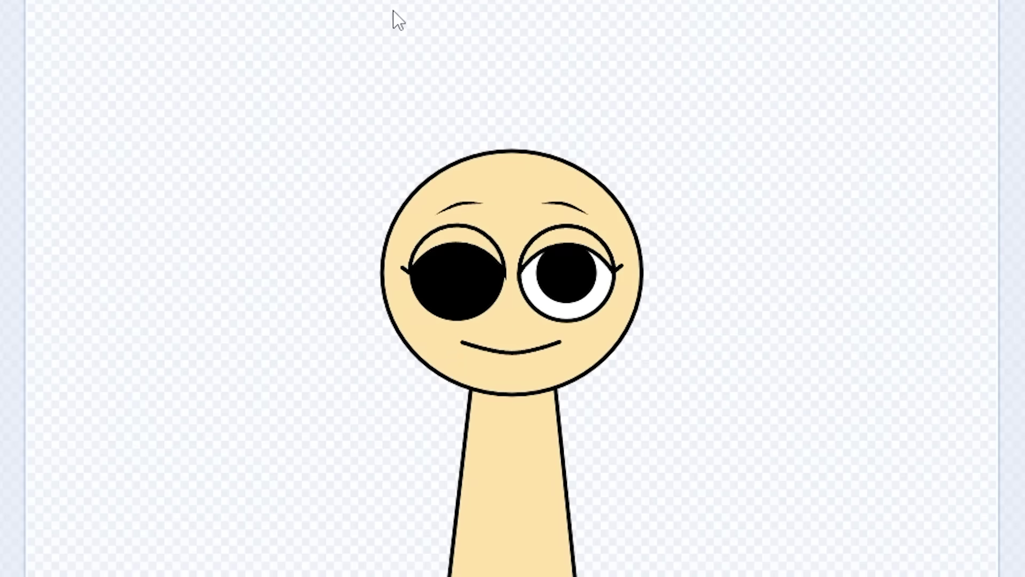
key("ctrl+z")
left_click(583, 105)
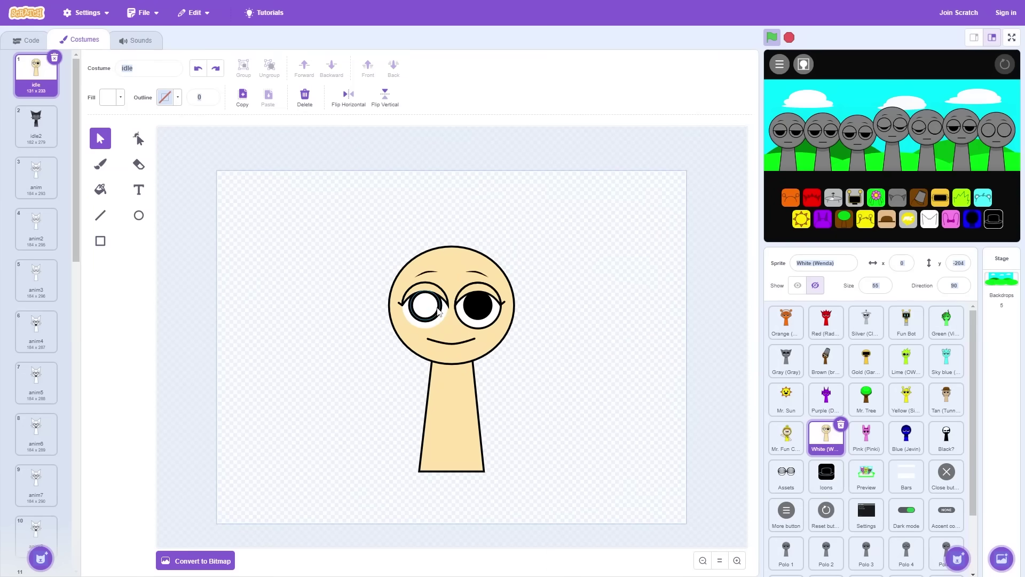
Step: Remove the outline of the ring inside the left-hand eye and fill it with black for a solid pupil
left_click(437, 310)
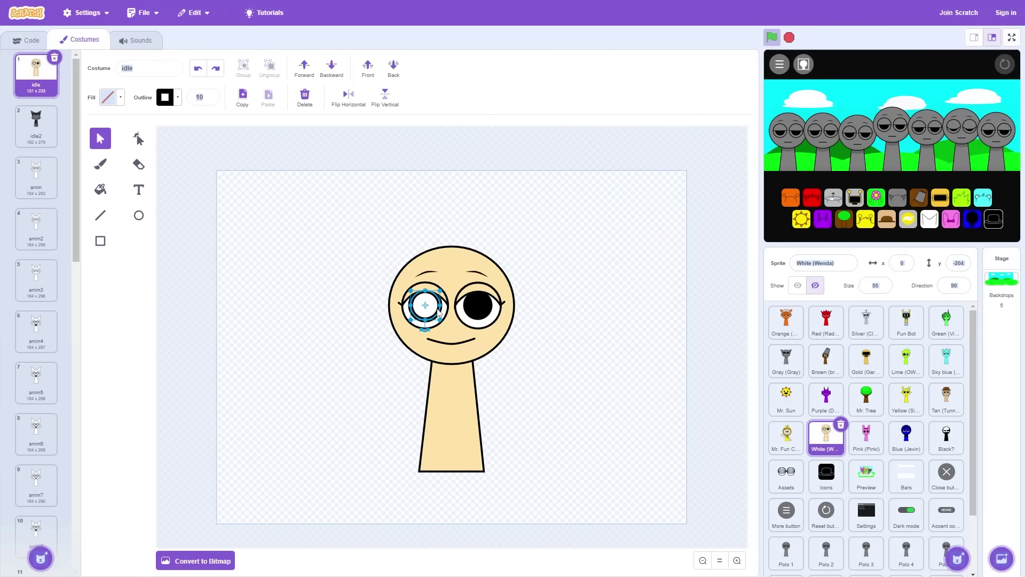
left_click(174, 102)
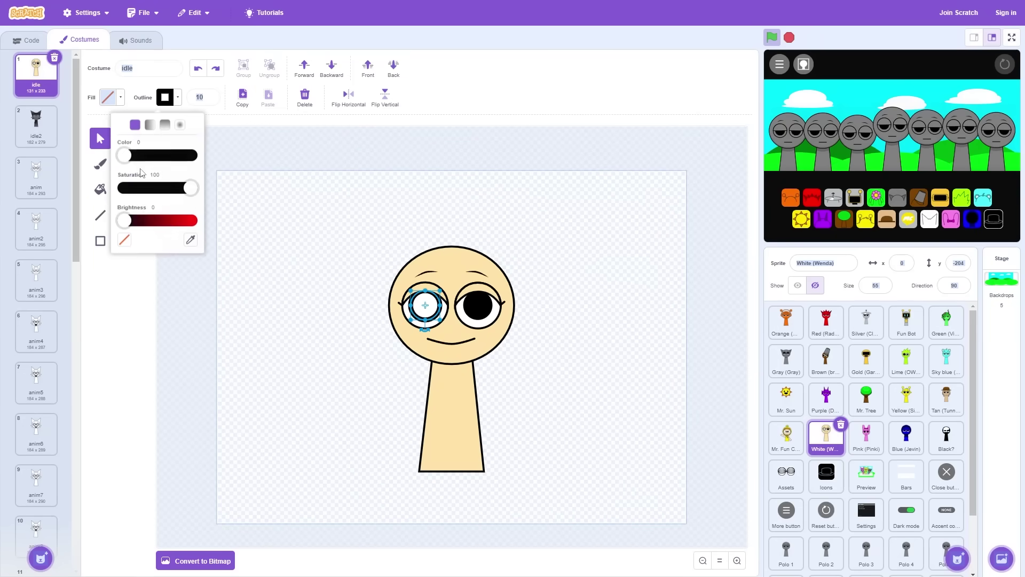
left_click(125, 239)
left_click(119, 98)
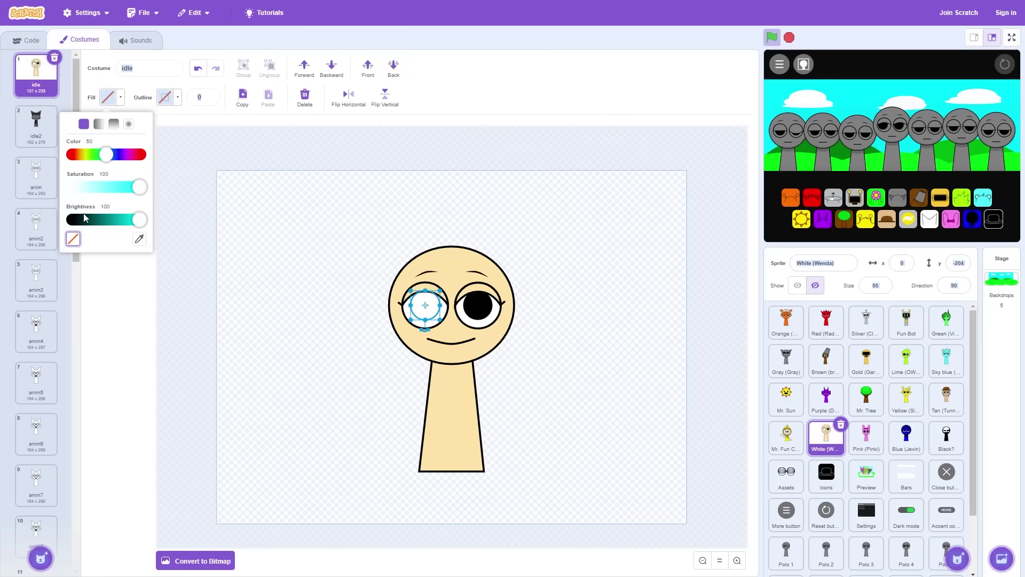
left_click_drag(133, 223, 70, 220)
left_click(497, 155)
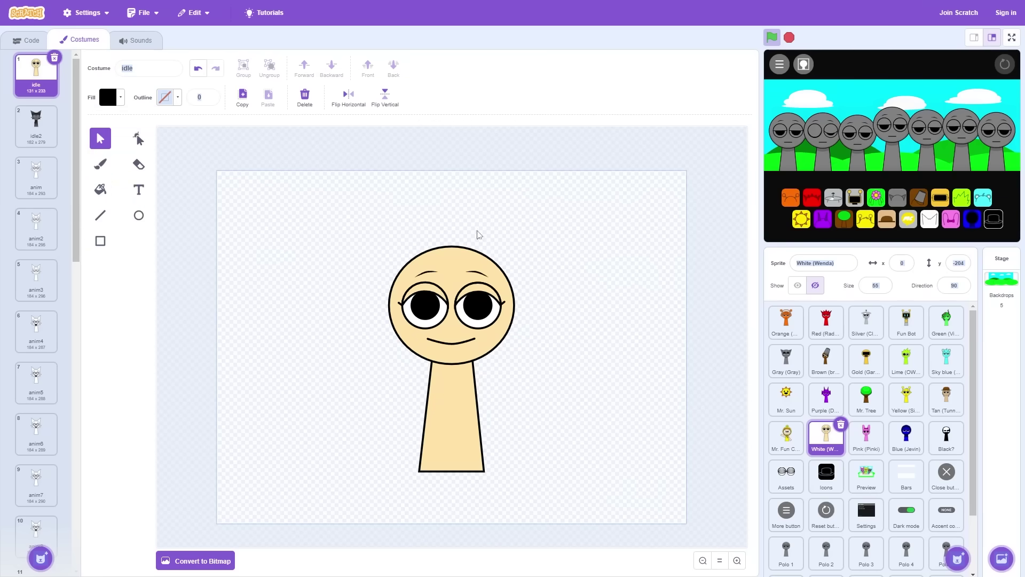
left_click(457, 257)
left_click(617, 223)
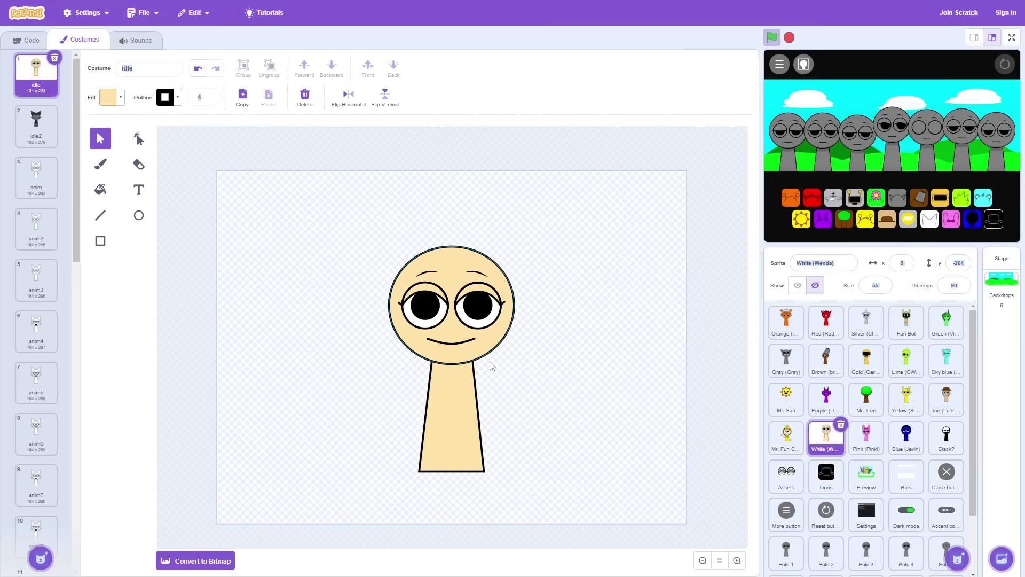
Step: Recolor the body to yellow with color 13, saturation 100 and brightness 100
left_click(474, 398)
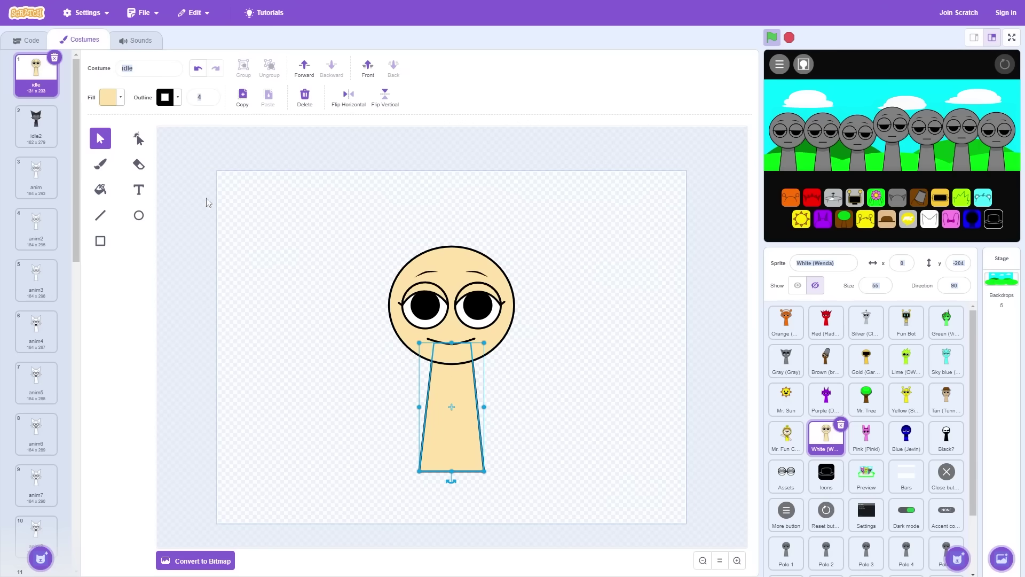
left_click(110, 98)
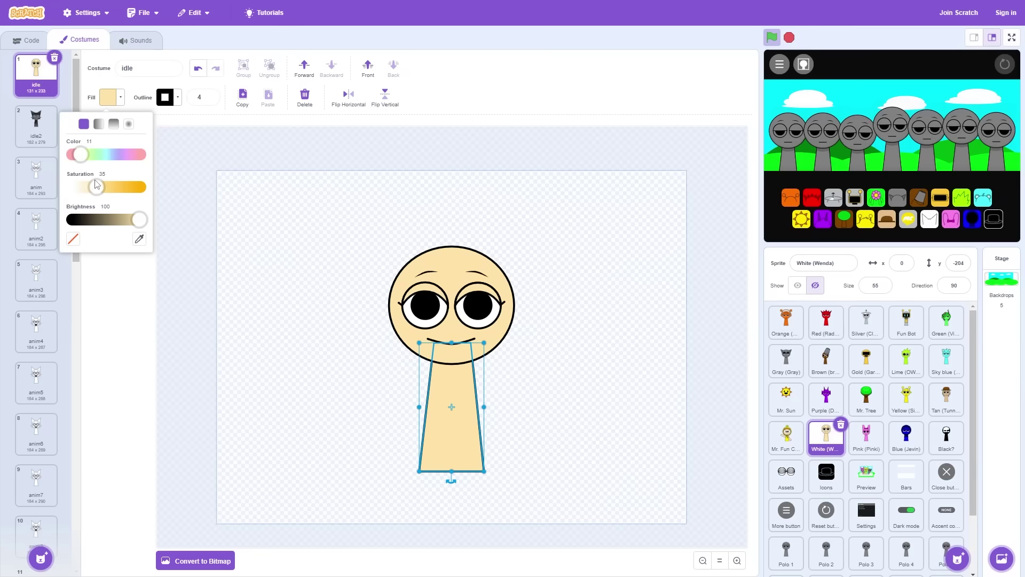
left_click_drag(96, 185, 170, 195)
left_click_drag(78, 154, 81, 158)
left_click(341, 184)
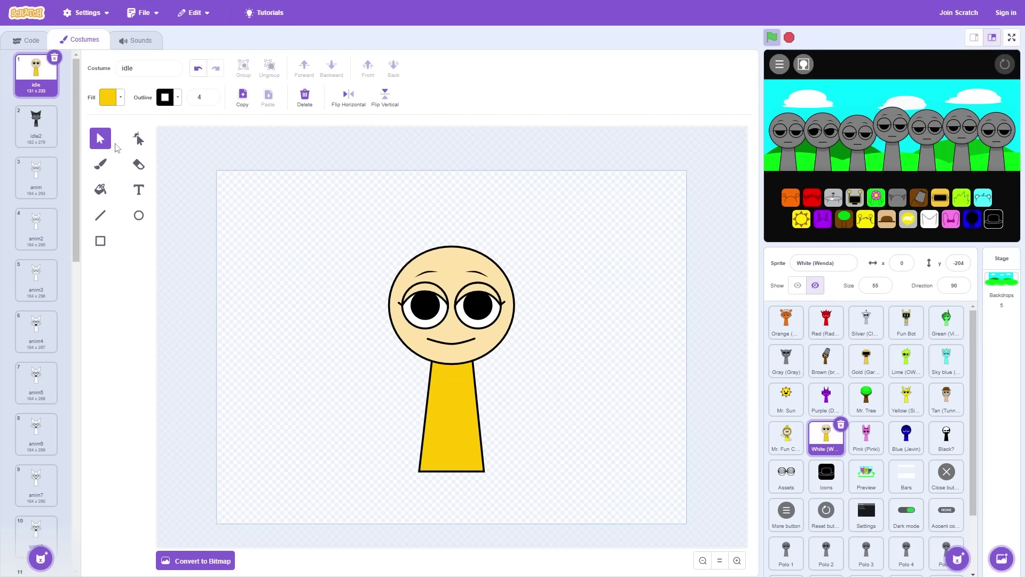
Step: Sample the head's skin tone as the fill color
left_click(109, 98)
left_click(139, 239)
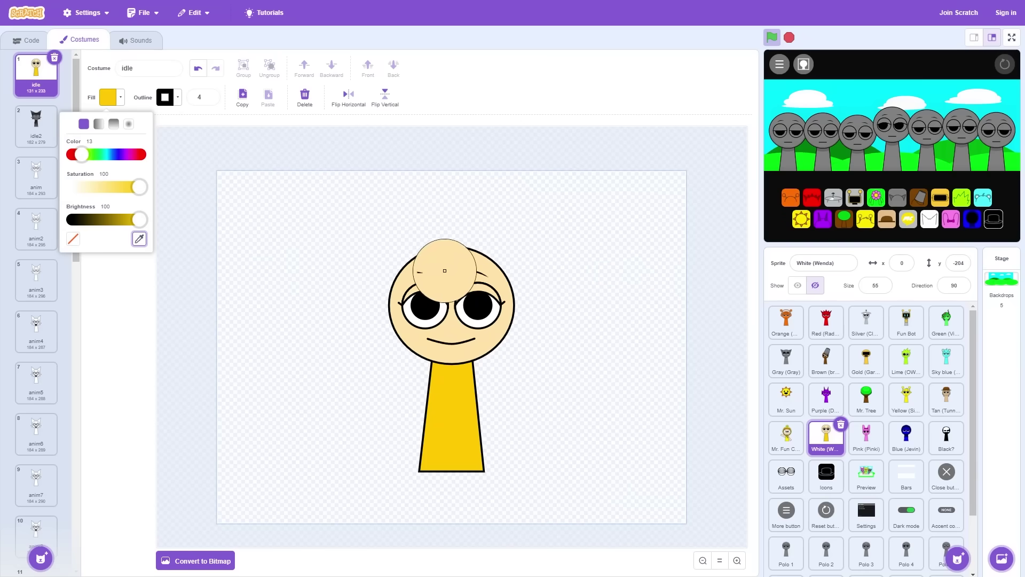
left_click(457, 264)
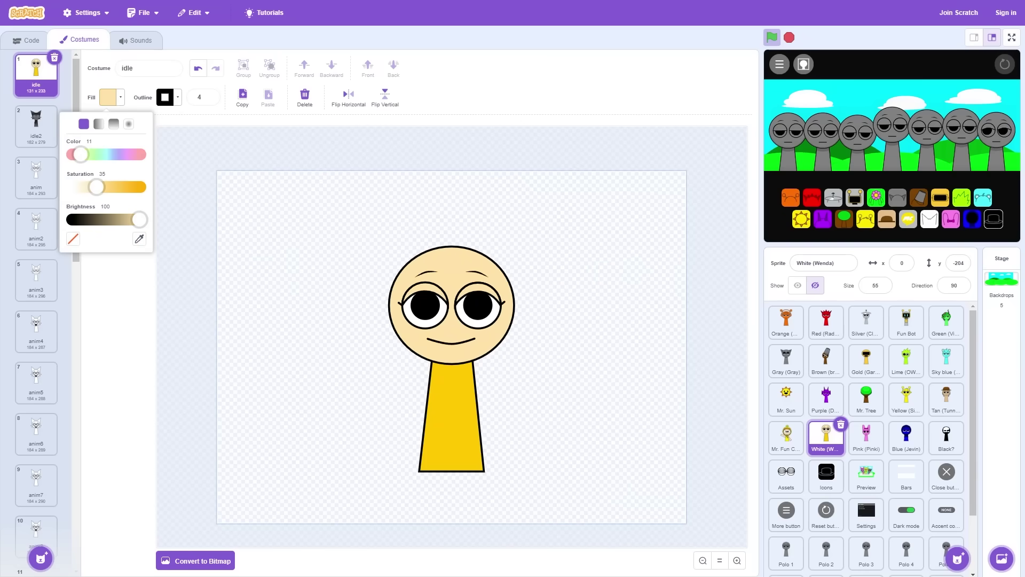
left_click(251, 151)
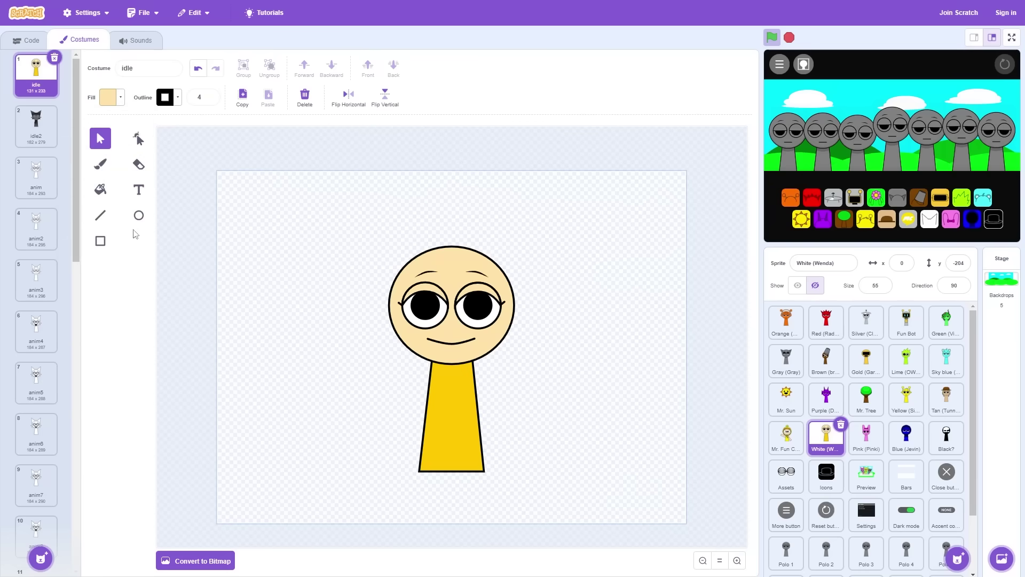
Step: Try outlining overall straps and a square bib at the top of the yellow body with the Line tool
left_click(101, 217)
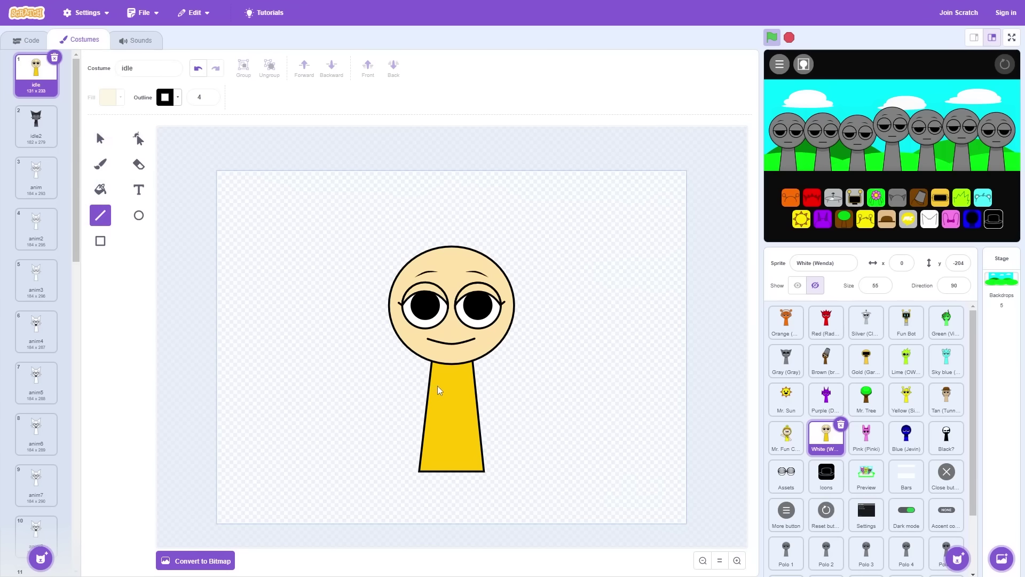
left_click_drag(427, 391, 441, 365)
mouse_move(448, 365)
left_mouse_down()
mouse_move(447, 386)
mouse_move(458, 385)
mouse_move(459, 365)
left_mouse_up()
left_click_drag(466, 369, 467, 391)
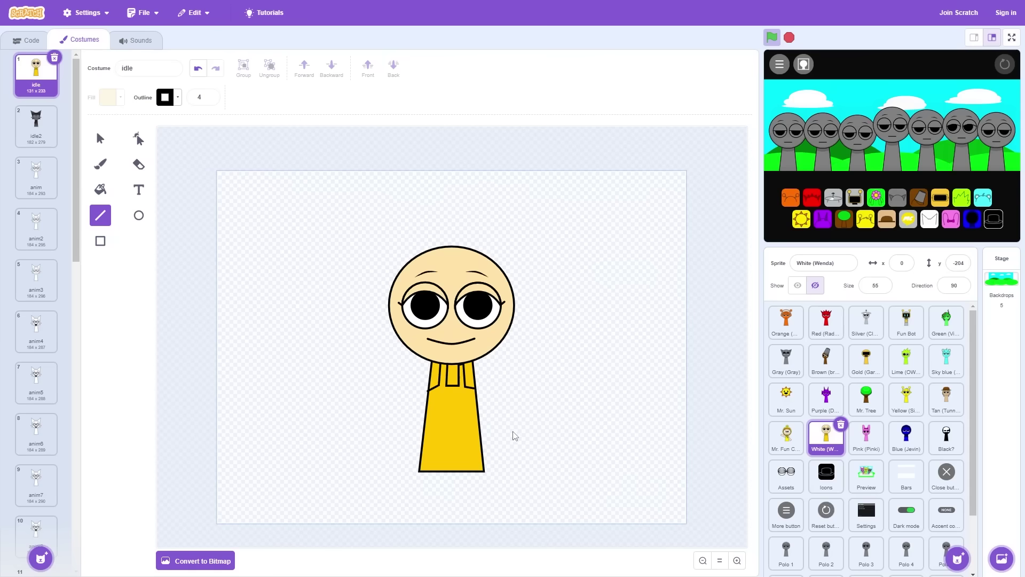
Step: Undo all the strap and bib lines drawn on the body
scroll(514, 432, "up", 4)
key("ctrl+z")
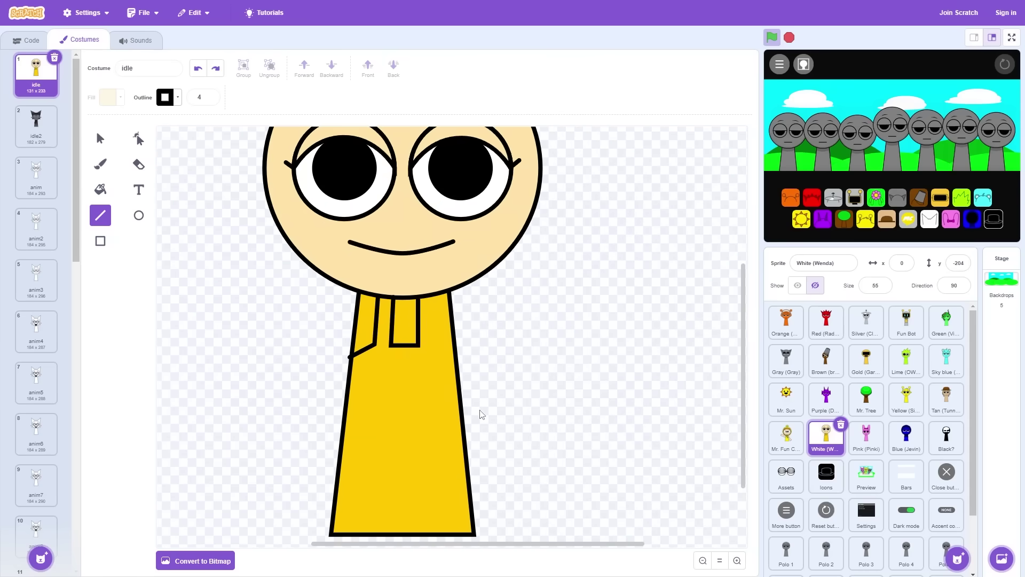
key("ctrl+z")
key("ctrl+z")
key("ctrl+z")
key("ctrl+z")
key("ctrl+z")
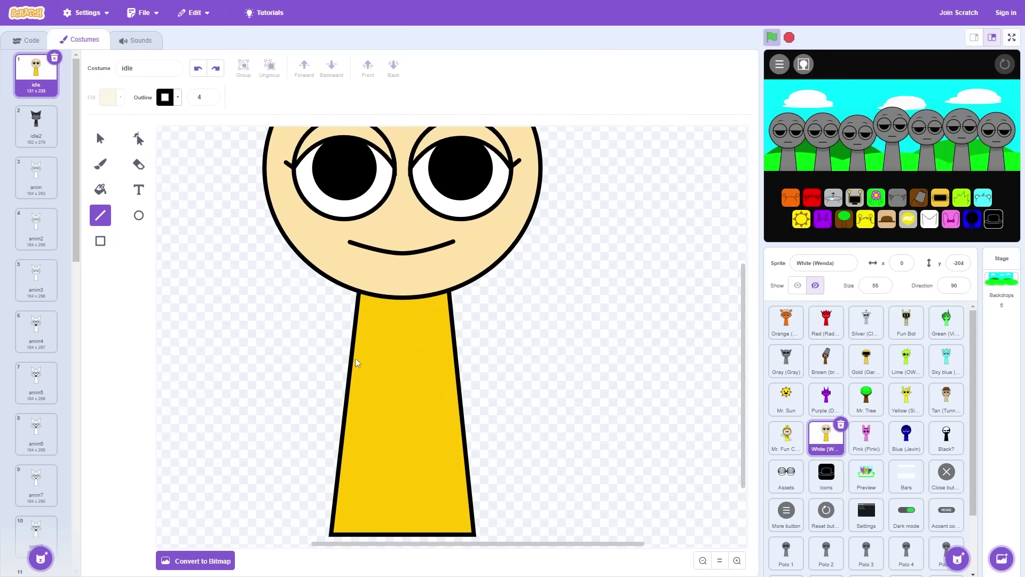
Step: Draw a closed outline of the left-hand half of the overalls, with a slanted strap, up to the body's center line
mouse_move(354, 350)
left_mouse_down()
mouse_move(379, 340)
mouse_move(369, 297)
left_mouse_up()
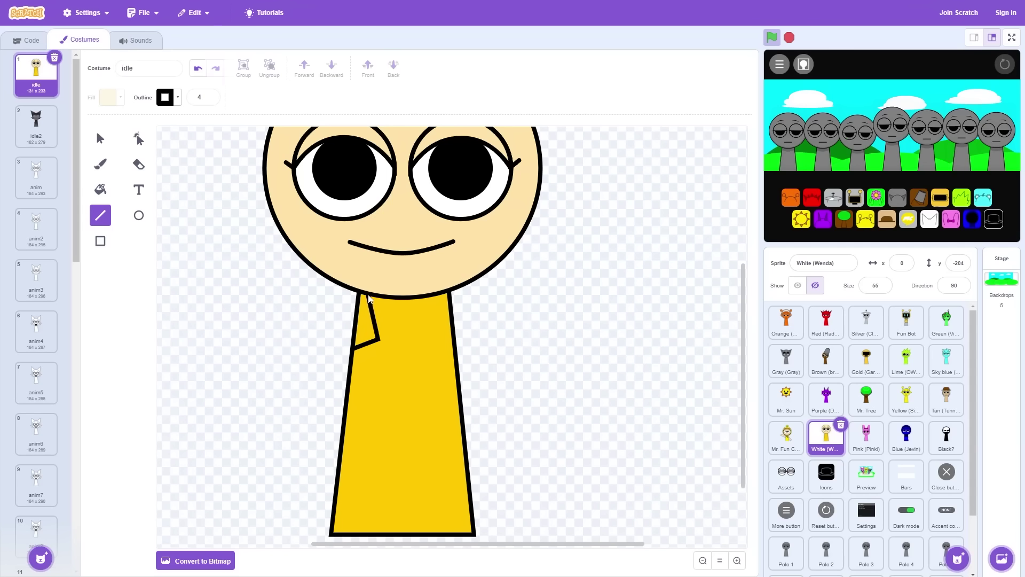
mouse_move(388, 294)
left_mouse_down()
mouse_move(395, 342)
mouse_move(416, 337)
left_mouse_up()
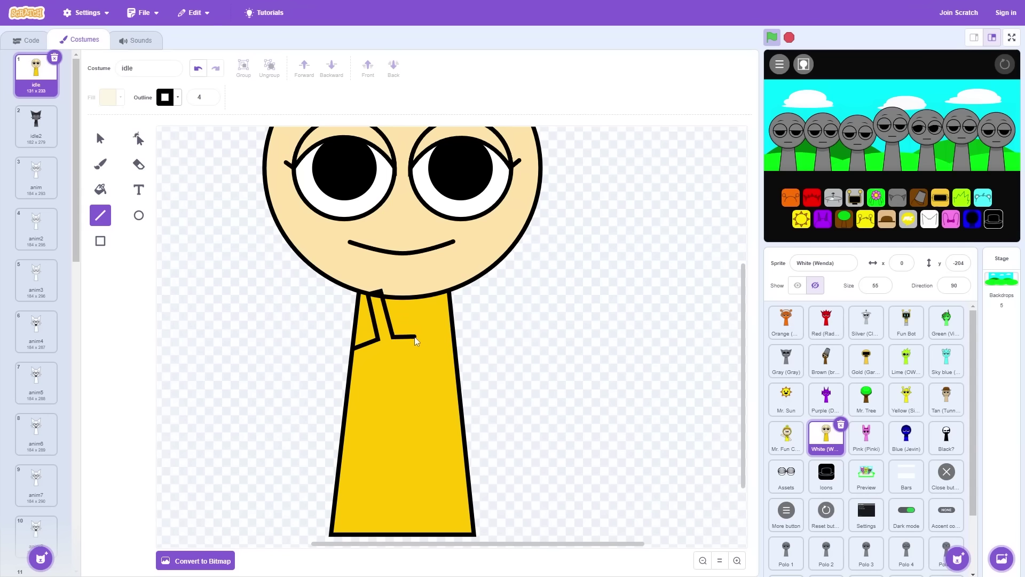
mouse_move(411, 340)
left_mouse_down()
mouse_move(404, 536)
mouse_move(333, 536)
mouse_move(355, 348)
left_mouse_up()
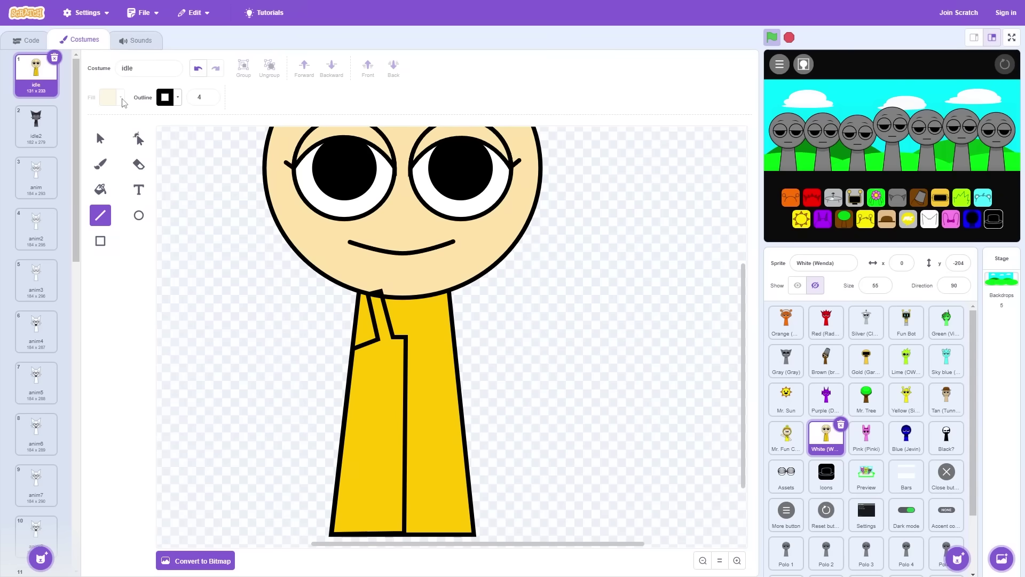
Step: Fill the half-overalls shape with black and remove its outline
left_click(100, 138)
left_click(379, 338)
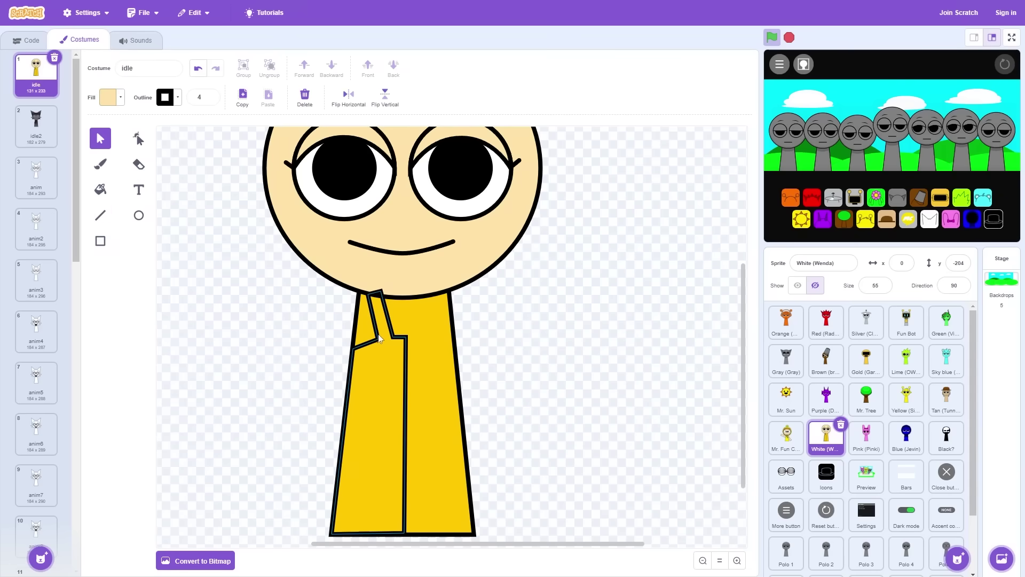
left_click(113, 99)
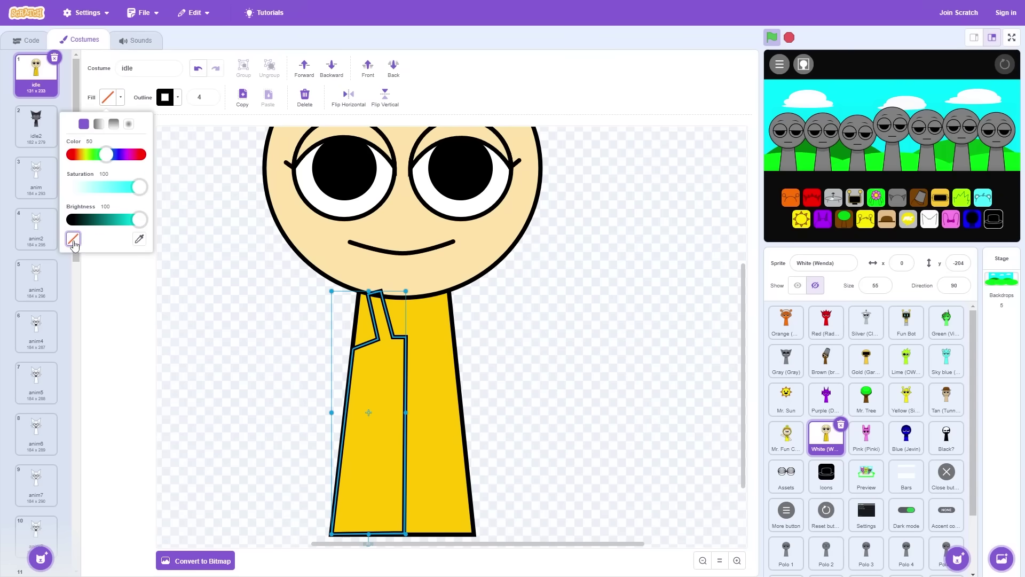
left_click(71, 221)
left_click(178, 99)
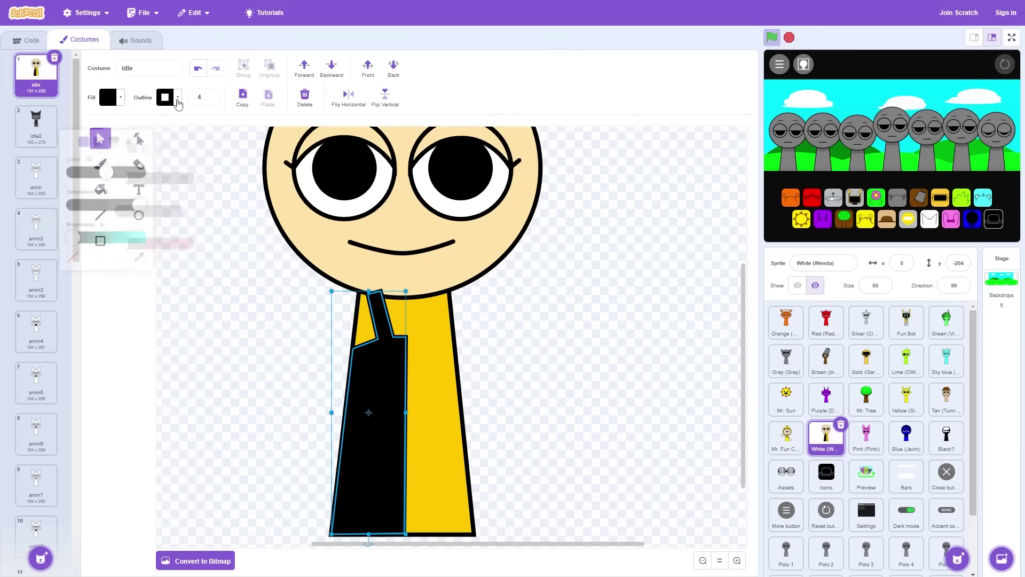
left_click(126, 242)
left_click(575, 350)
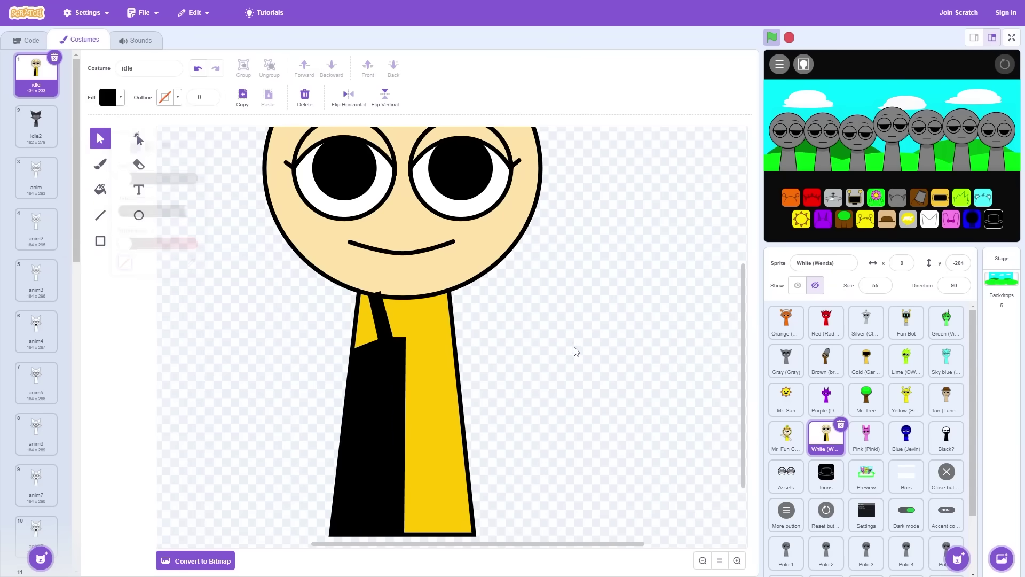
Step: Duplicate the black half-overalls shape, flip the copy horizontally and place it over the right-hand half of the body
left_click(390, 360)
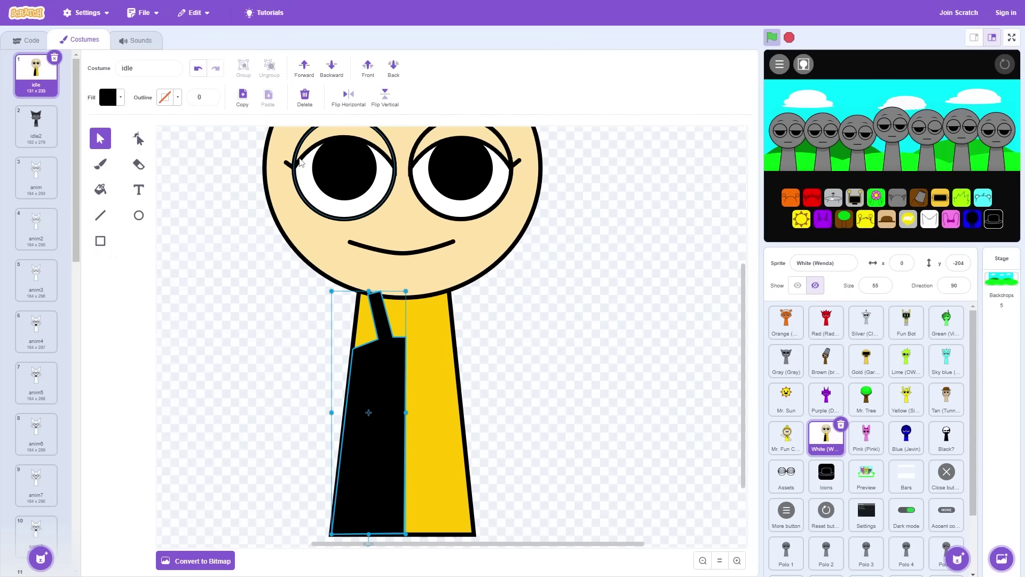
left_click(243, 97)
left_click(269, 100)
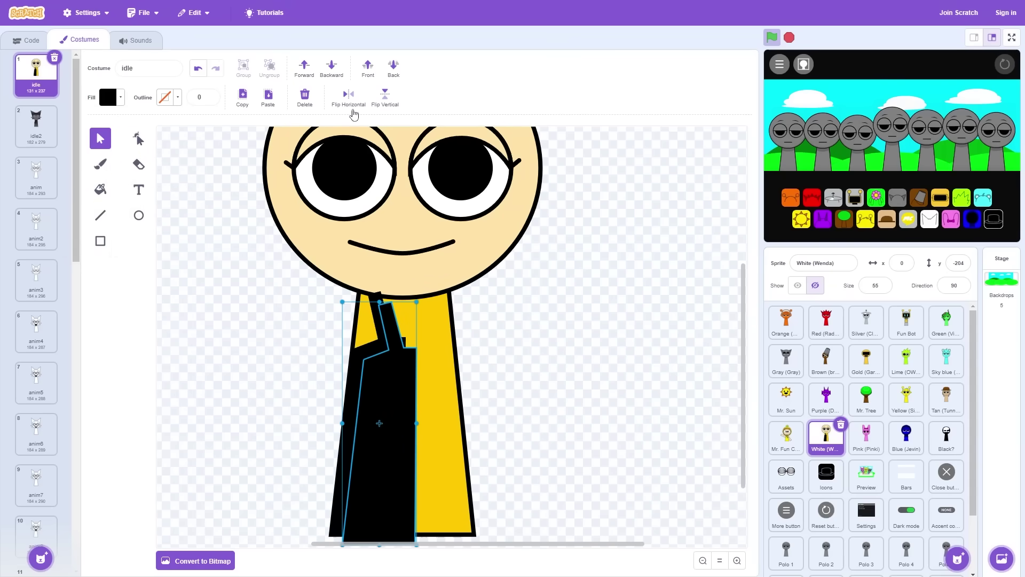
left_click(348, 96)
left_click_drag(374, 380, 435, 370)
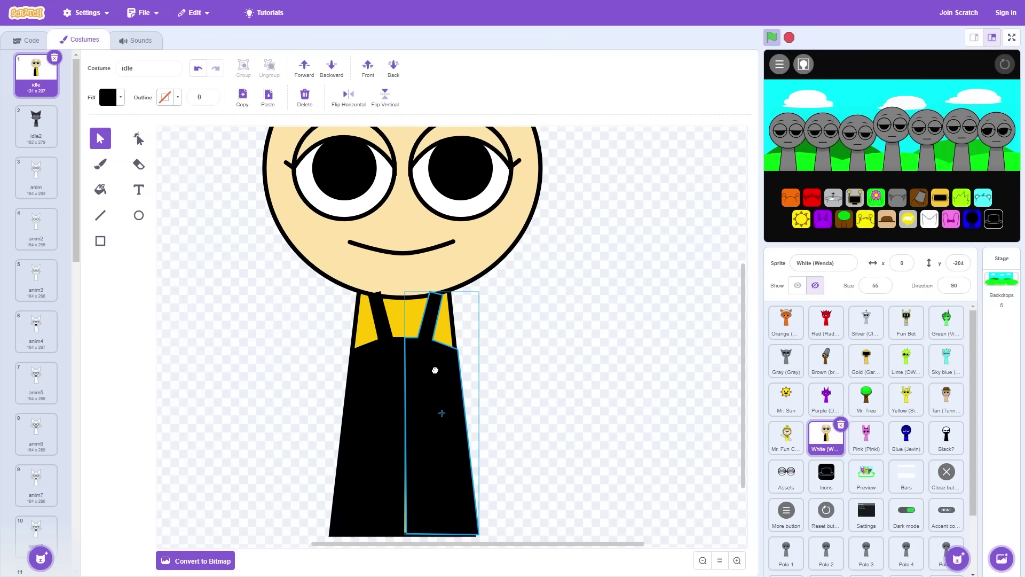
Step: Fine-tune the mirrored half's position so it meets the other half without a gap and lines up with the body's edge
left_click(544, 371)
left_click(434, 389)
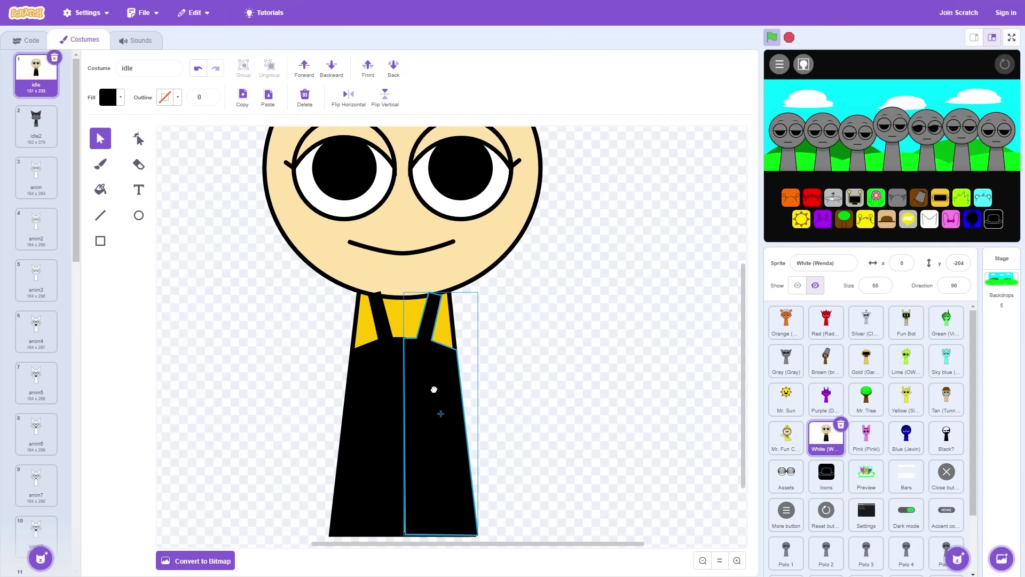
left_click_drag(435, 388, 433, 389)
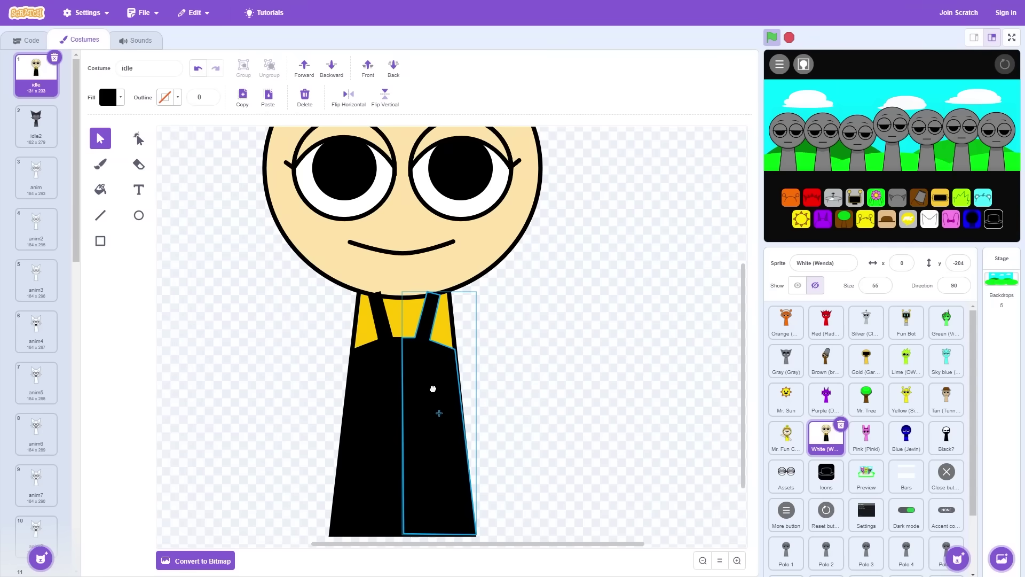
left_click(588, 366)
left_click(432, 379)
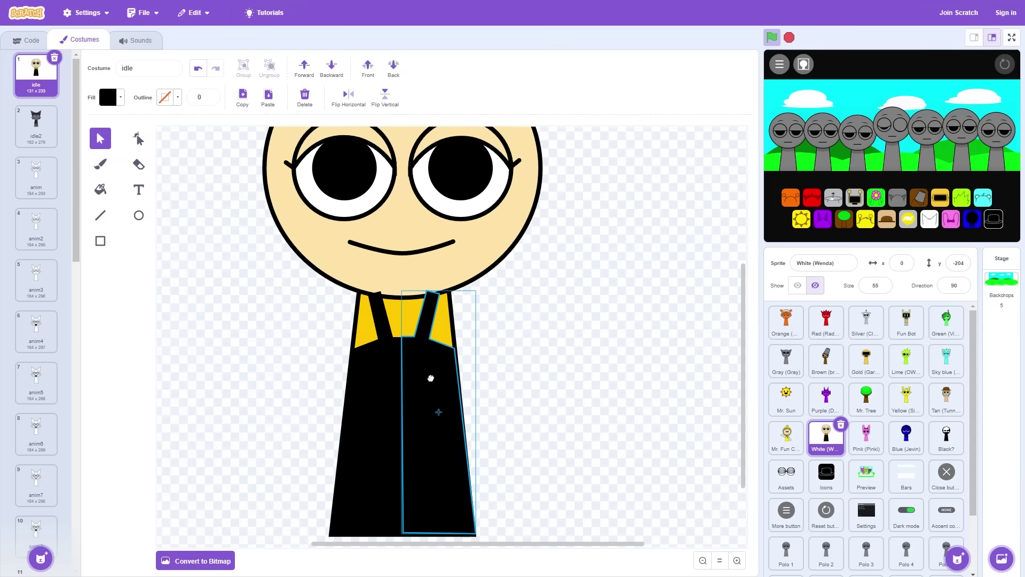
left_click(594, 366)
left_click(438, 379)
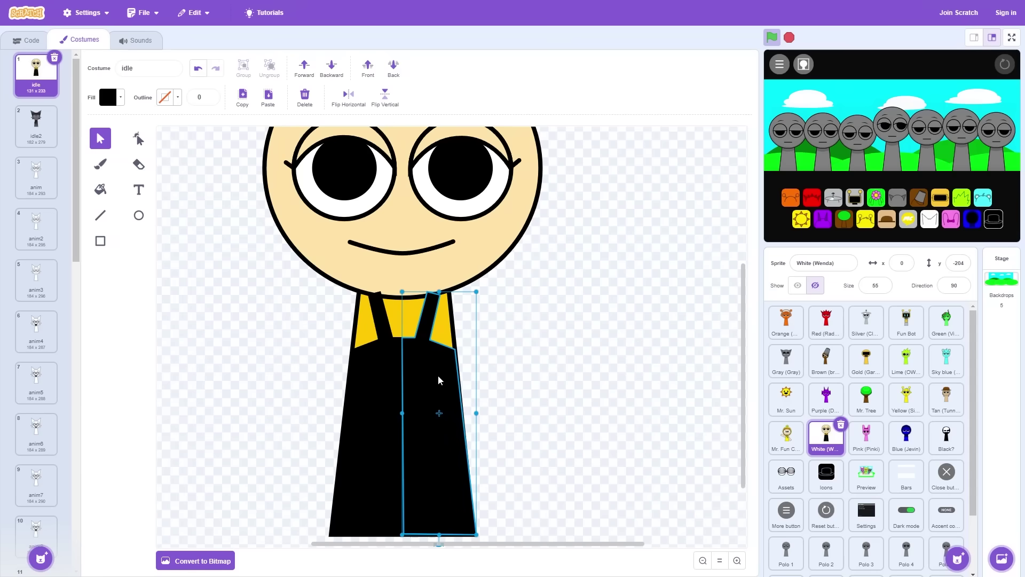
left_click(548, 360)
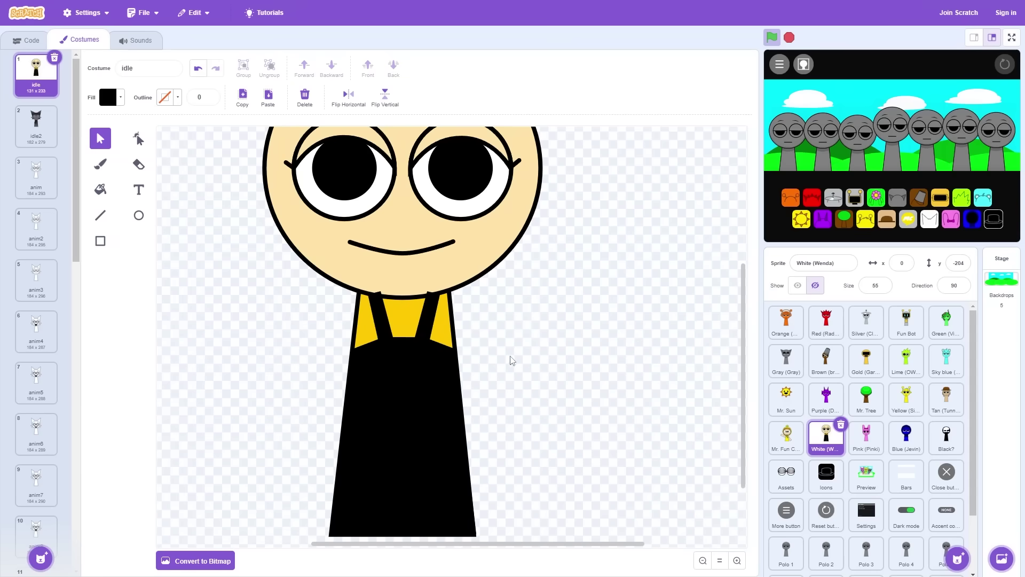
Step: Group the two halves of the overalls
left_click(386, 374)
left_click(434, 377, "shift")
left_click(242, 67)
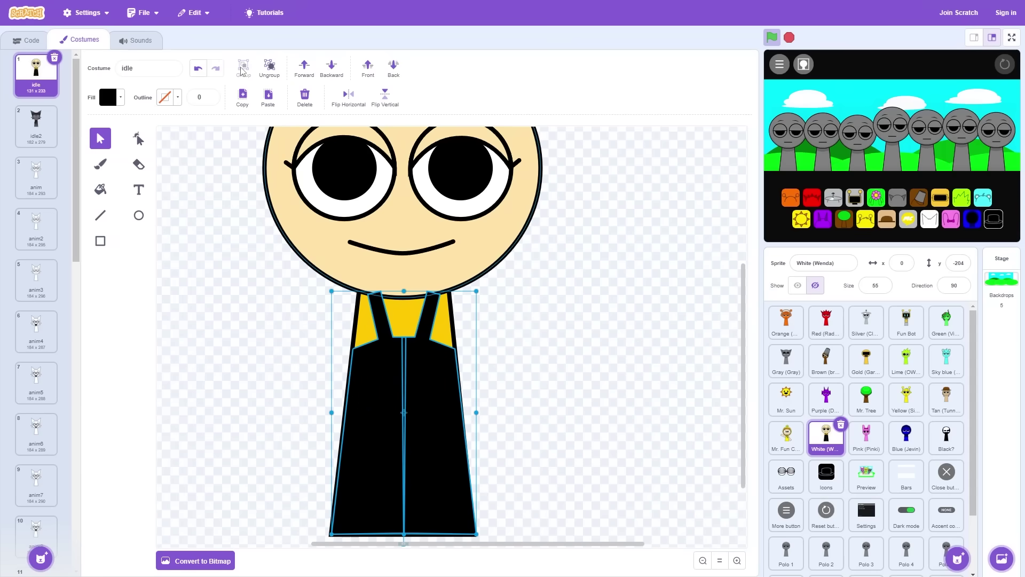
left_click(671, 344)
Step: Send the grouped overalls behind everything, and bring the group to the front again
left_click(414, 394)
left_click(394, 69)
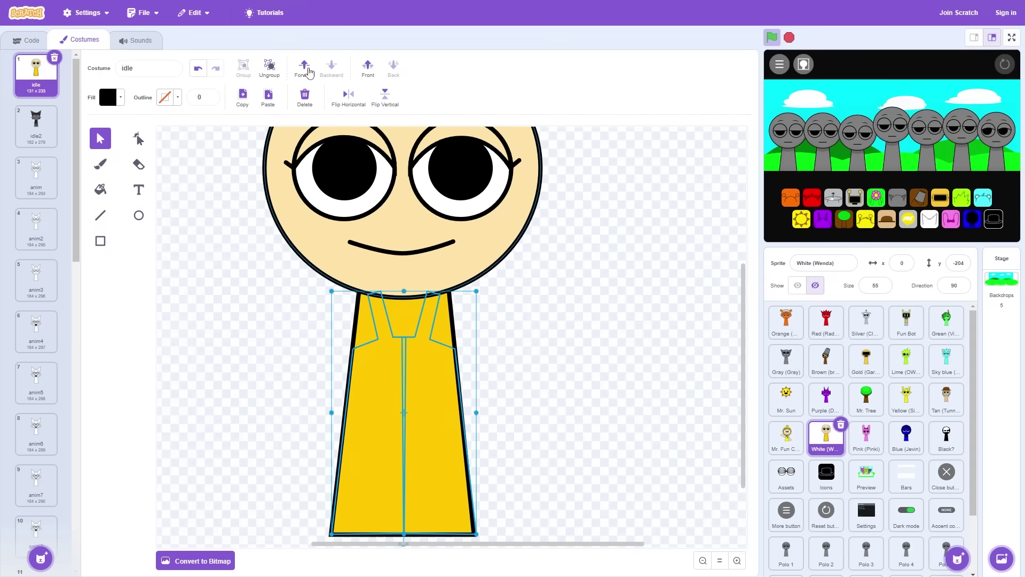
left_click(366, 68)
left_click(622, 303)
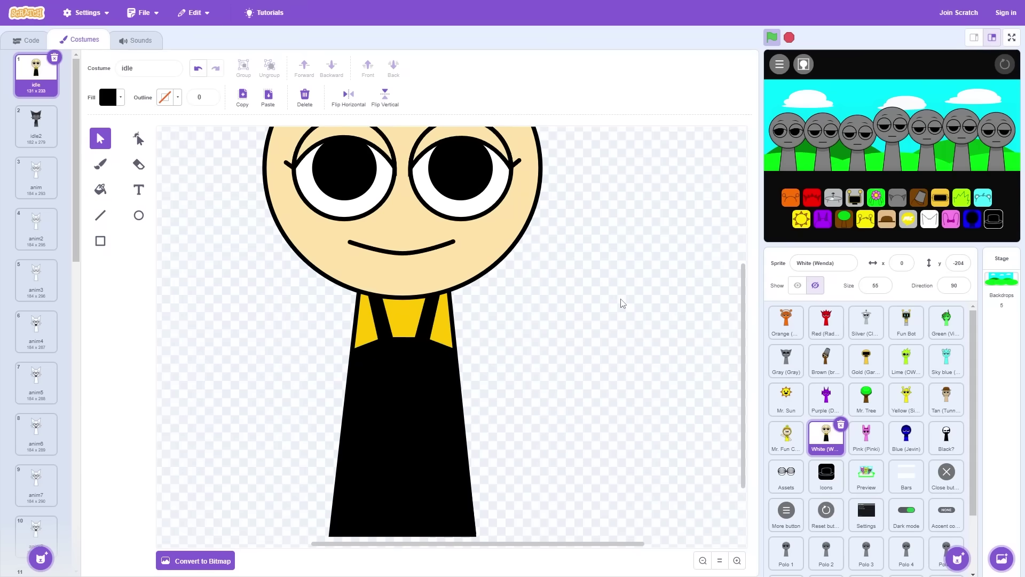
Step: Draw a large closed triangle with the Line tool, outline width 1, with its base across the overalls and its apex just above the head
mouse_move(747, 338)
left_mouse_down()
mouse_move(739, 278)
mouse_move(738, 323)
left_mouse_up()
scroll(738, 325, "down", 2)
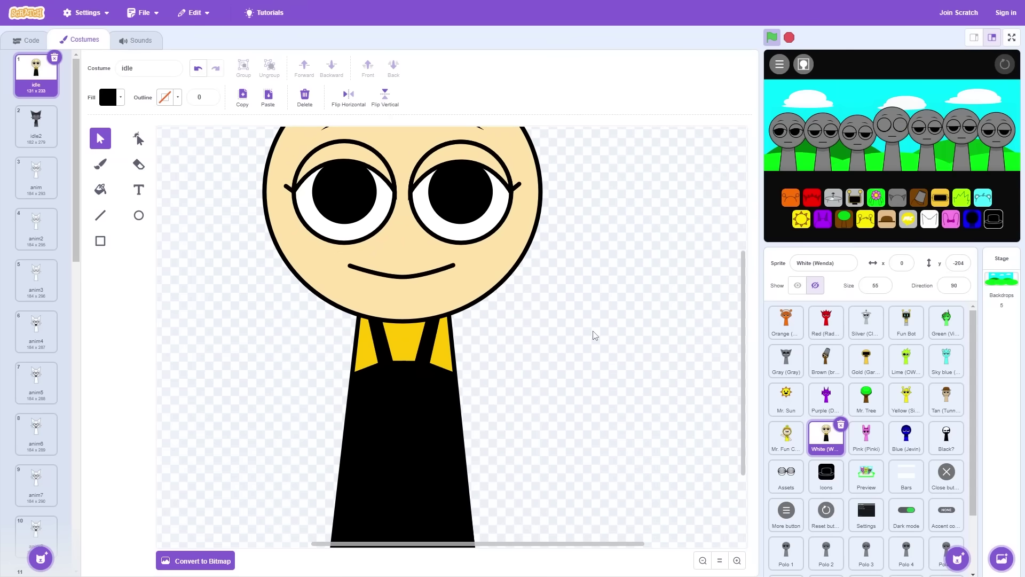
scroll(738, 325, "up", 5)
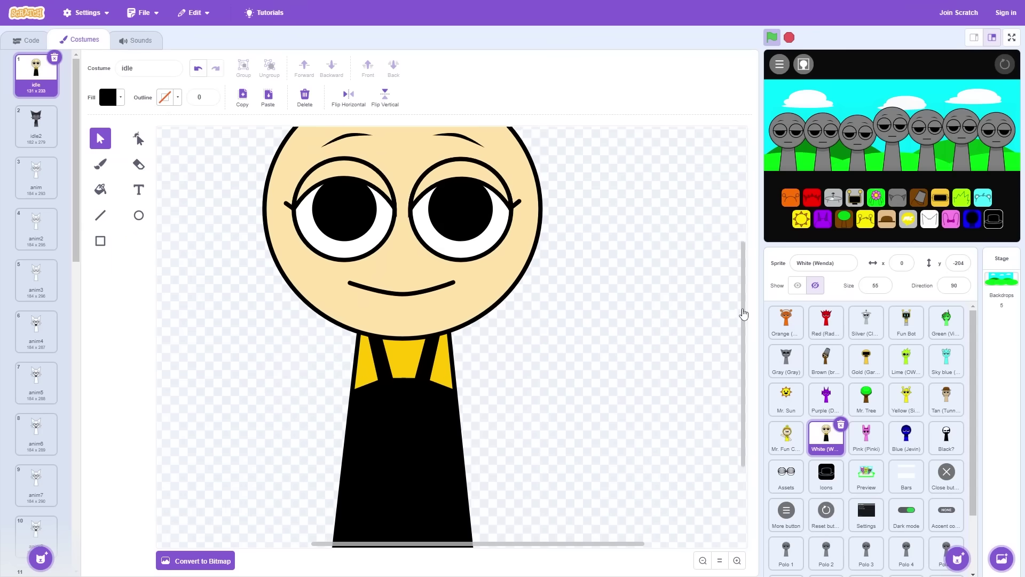
scroll(740, 288, "down", 2)
scroll(740, 304, "up", 2)
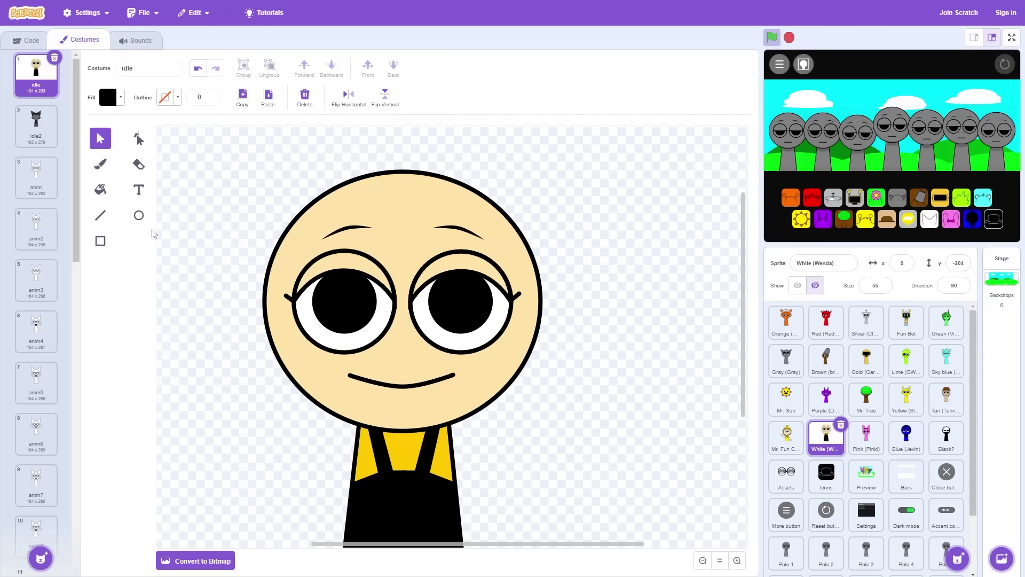
left_click(102, 215)
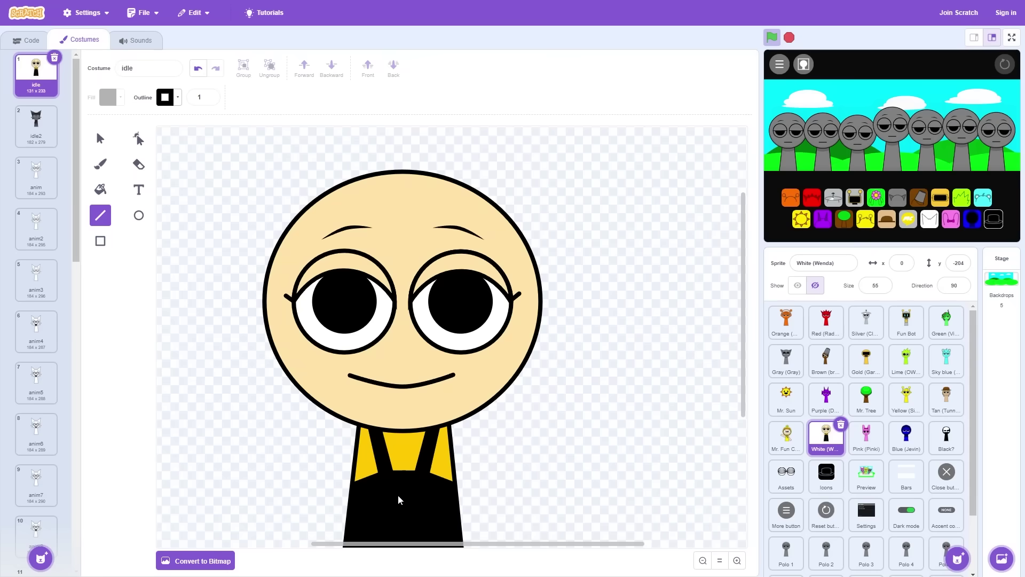
scroll(466, 457, "down", 2)
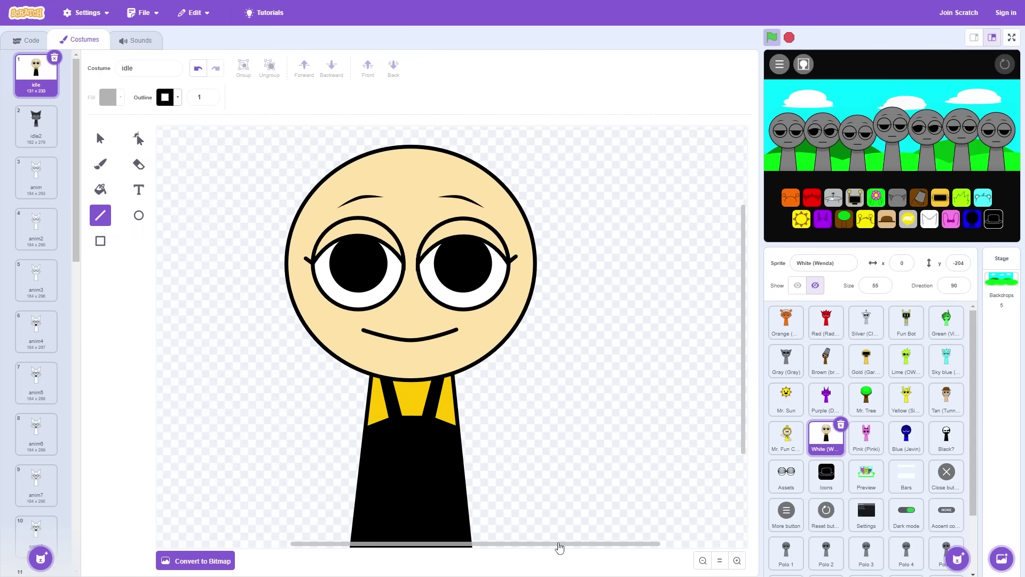
left_click_drag(559, 547, 431, 546)
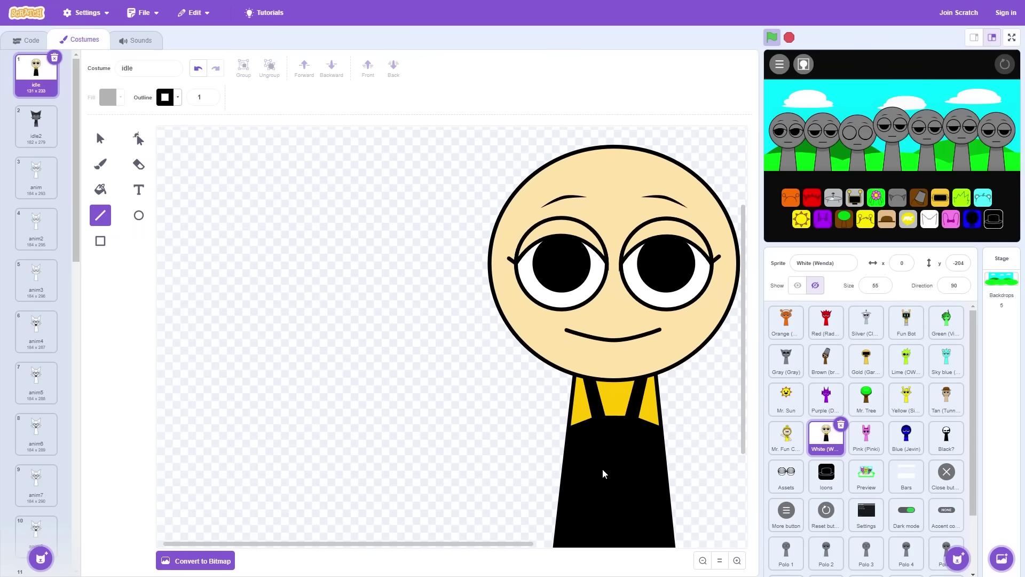
left_click_drag(499, 545, 554, 540)
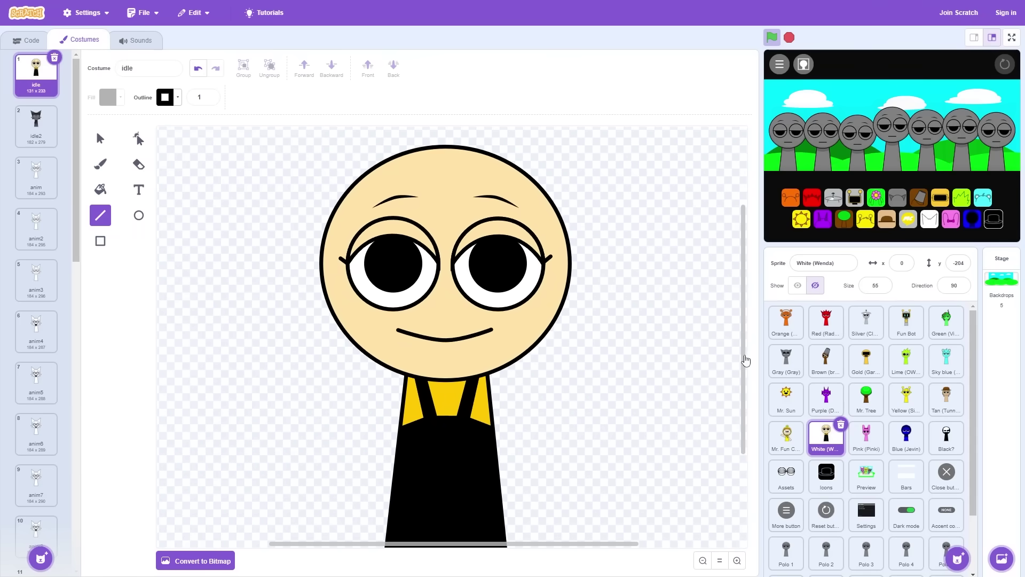
left_click_drag(746, 361, 744, 345)
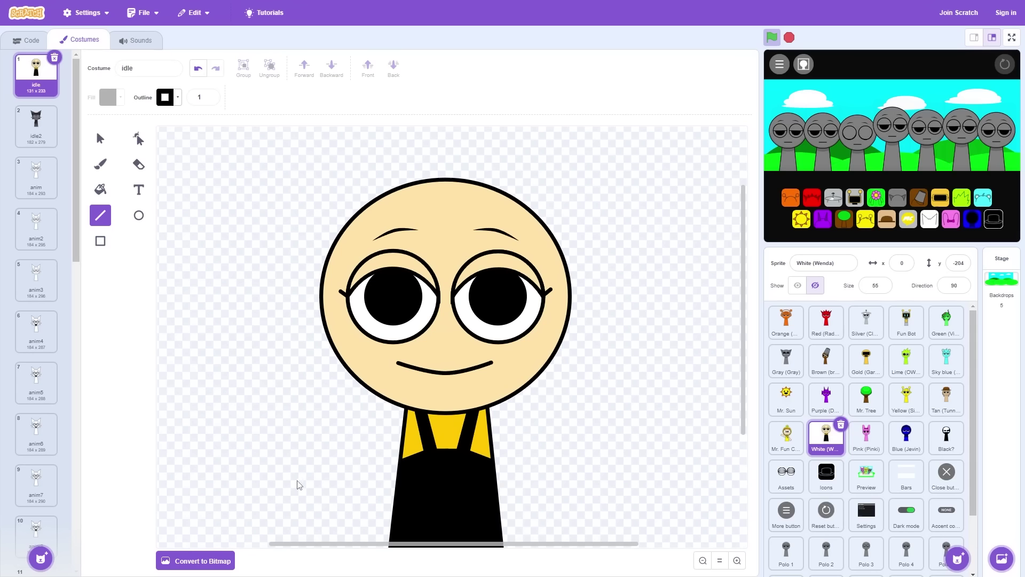
mouse_move(291, 482)
left_mouse_down()
mouse_move(618, 482)
mouse_move(603, 482)
left_mouse_up()
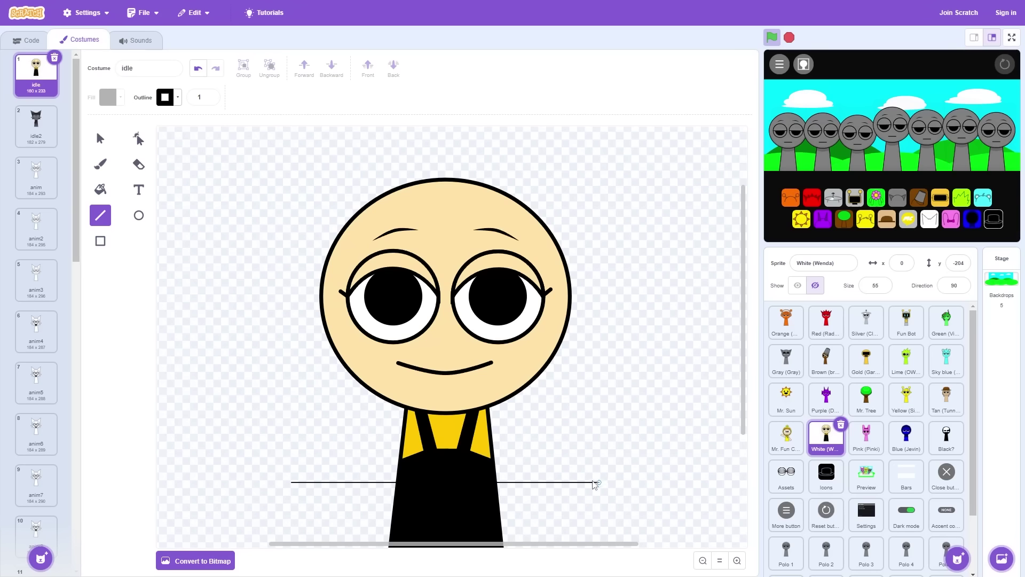
mouse_move(600, 483)
left_mouse_down()
mouse_move(590, 234)
mouse_move(554, 167)
mouse_move(454, 155)
mouse_move(412, 202)
mouse_move(294, 484)
left_mouse_up()
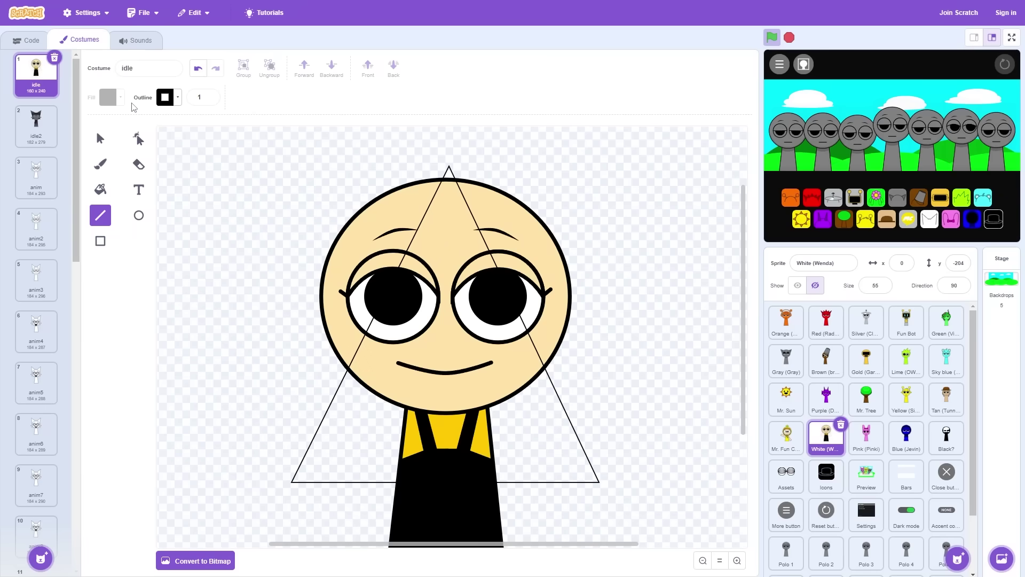
Step: Reshape the triangle's apex into a smooth curve and widen its handles on both sides to form a rounded hair shape around the head
left_click(138, 139)
left_click(449, 169)
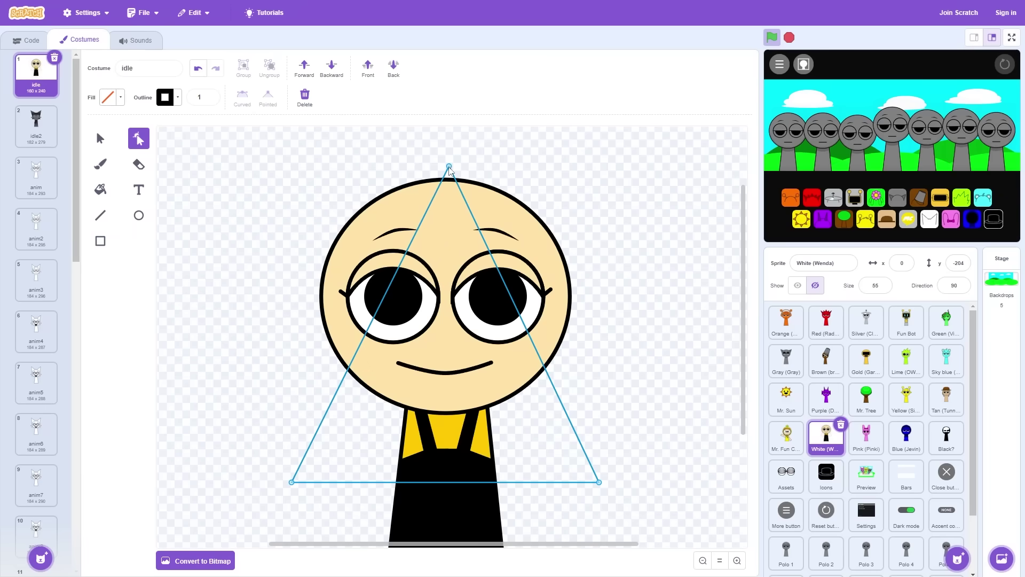
left_click(449, 166)
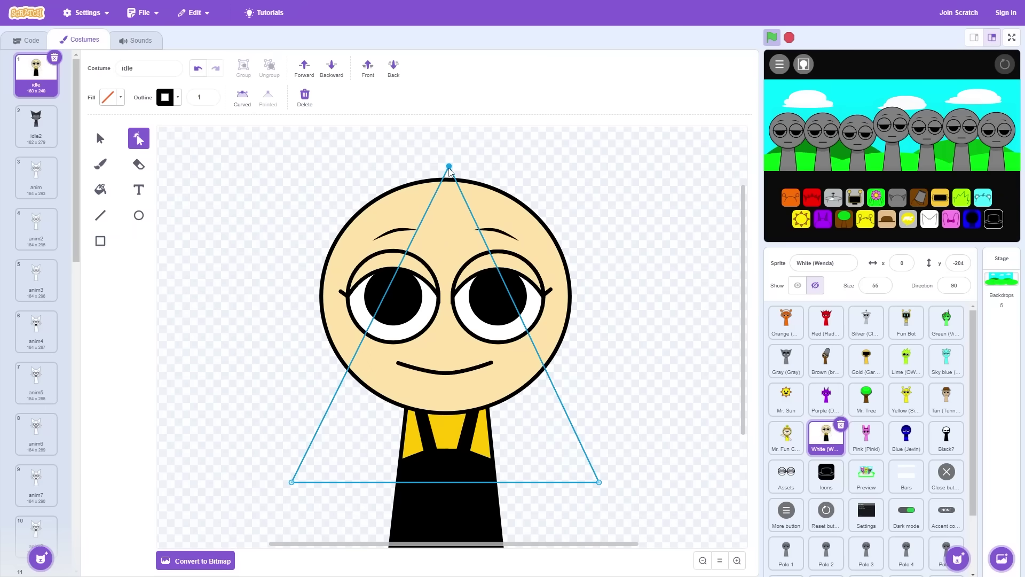
left_click(243, 98)
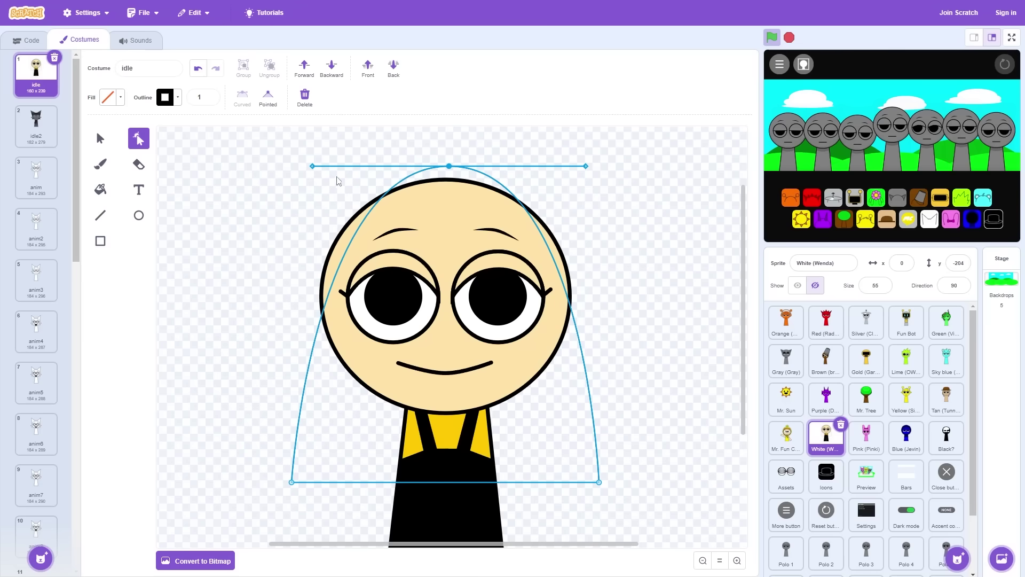
left_click_drag(313, 167, 252, 165)
left_click_drag(585, 165, 628, 167)
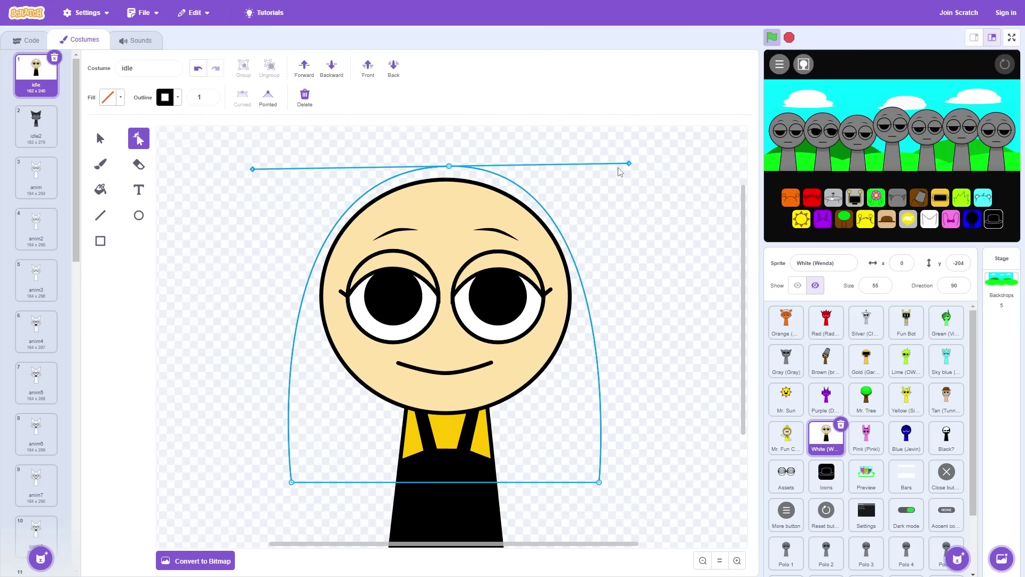
left_click_drag(255, 173, 255, 171)
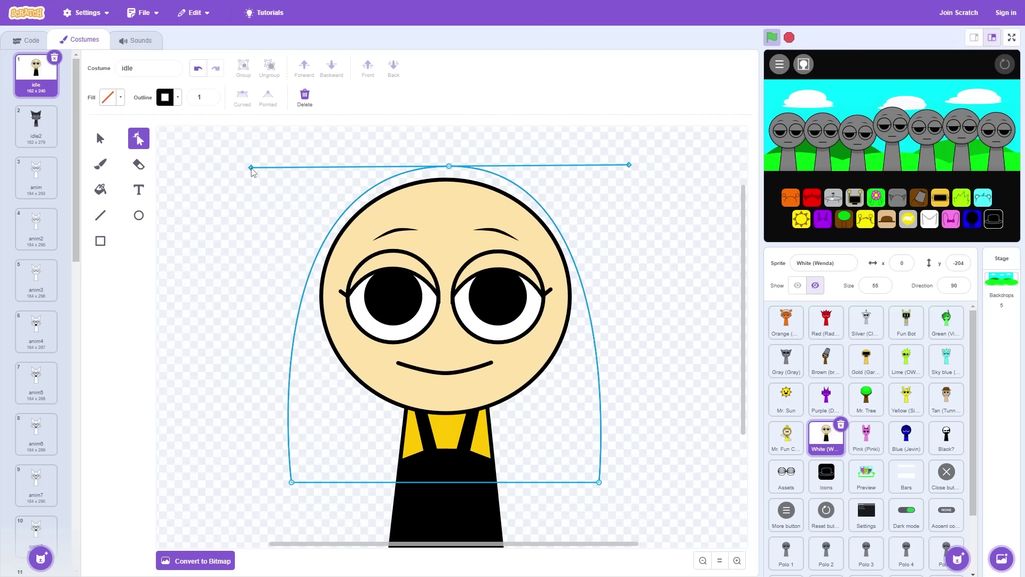
Step: Fill the hair shape with color 10, saturation 21, brightness 100, and send it behind the head and body
left_click(119, 98)
left_click_drag(109, 155, 80, 155)
left_click(85, 186)
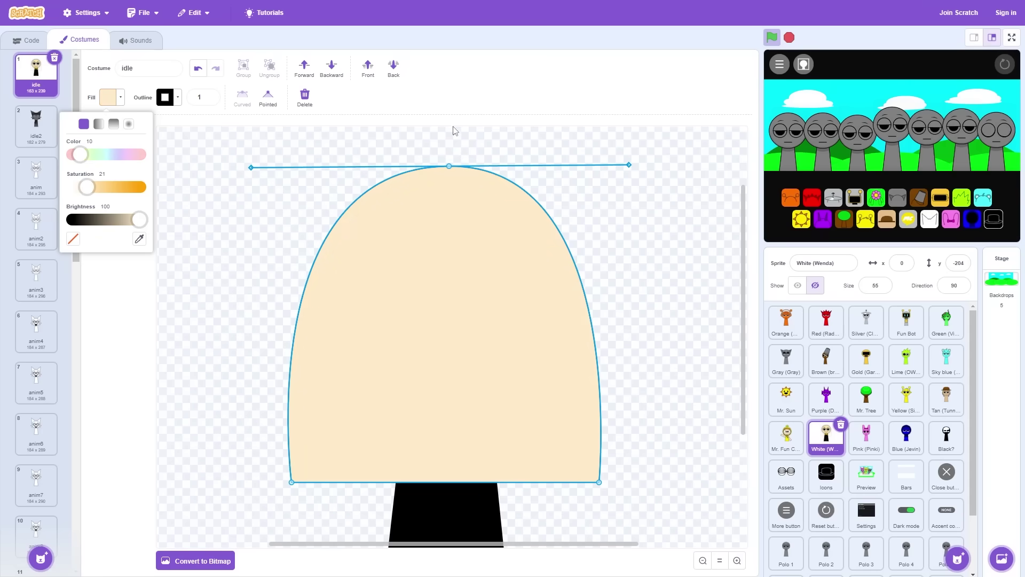
left_click(418, 111)
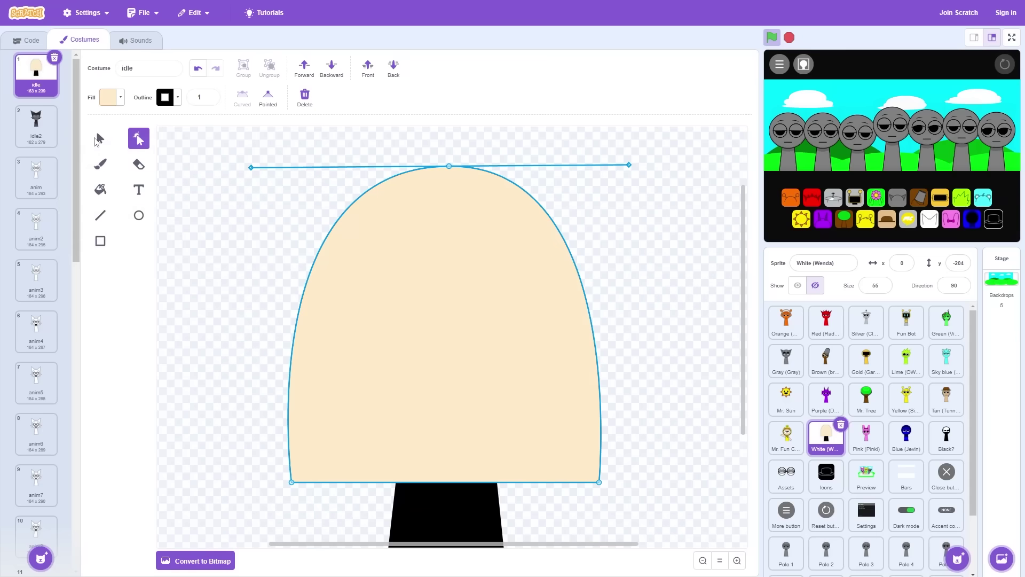
left_click(99, 139)
left_click(394, 68)
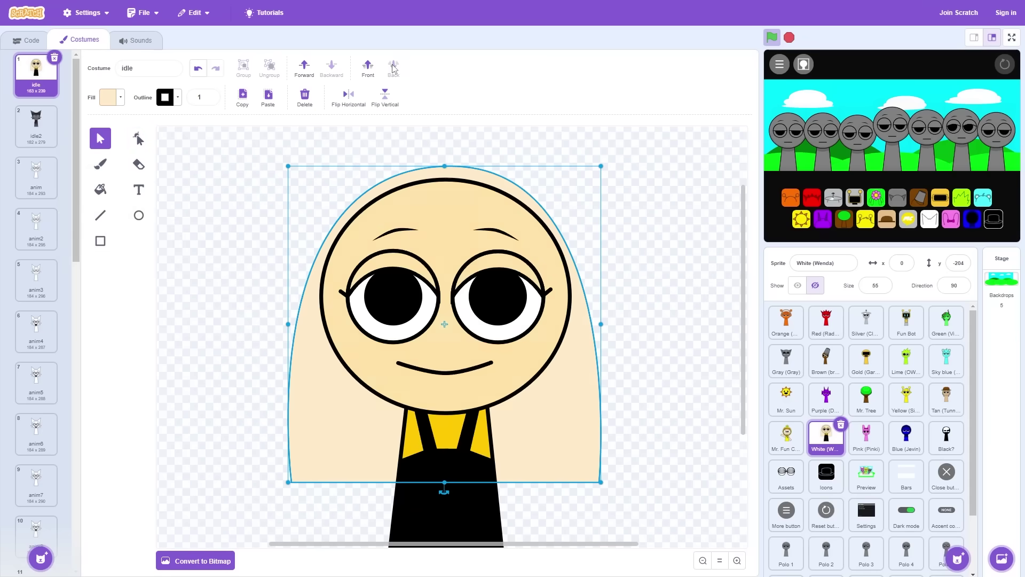
left_click(689, 242)
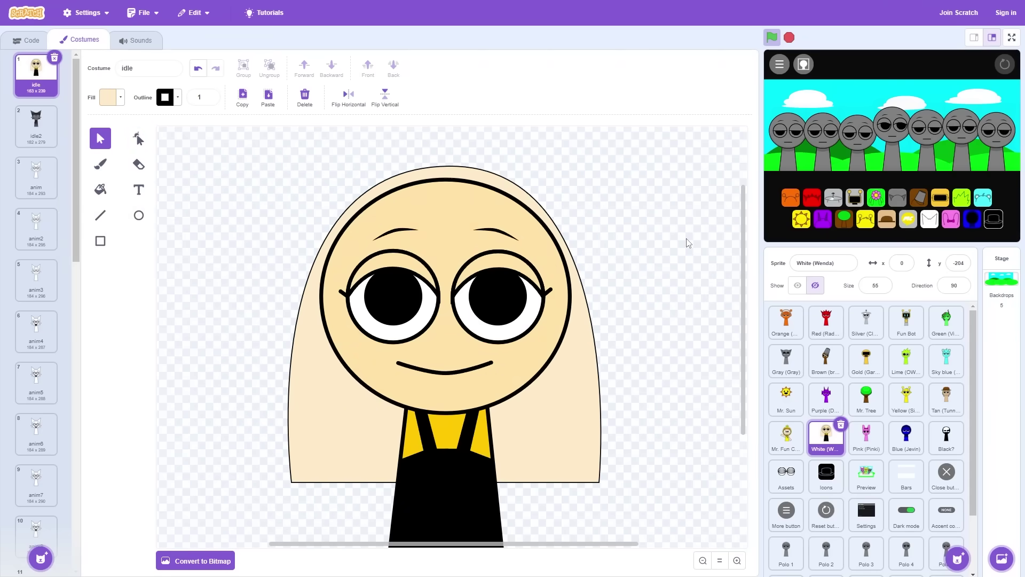
Step: Try a paler fill with saturation 6 on the hair shape, and a more saturated fill setting
left_click(579, 378)
left_click(119, 105)
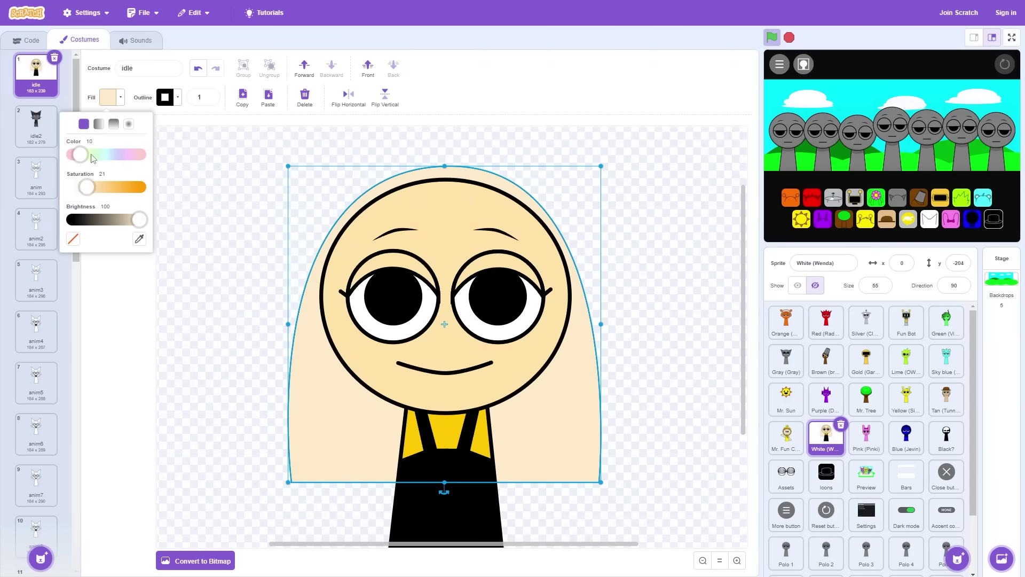
mouse_move(91, 192)
left_mouse_down()
mouse_move(70, 191)
mouse_move(79, 190)
left_mouse_up()
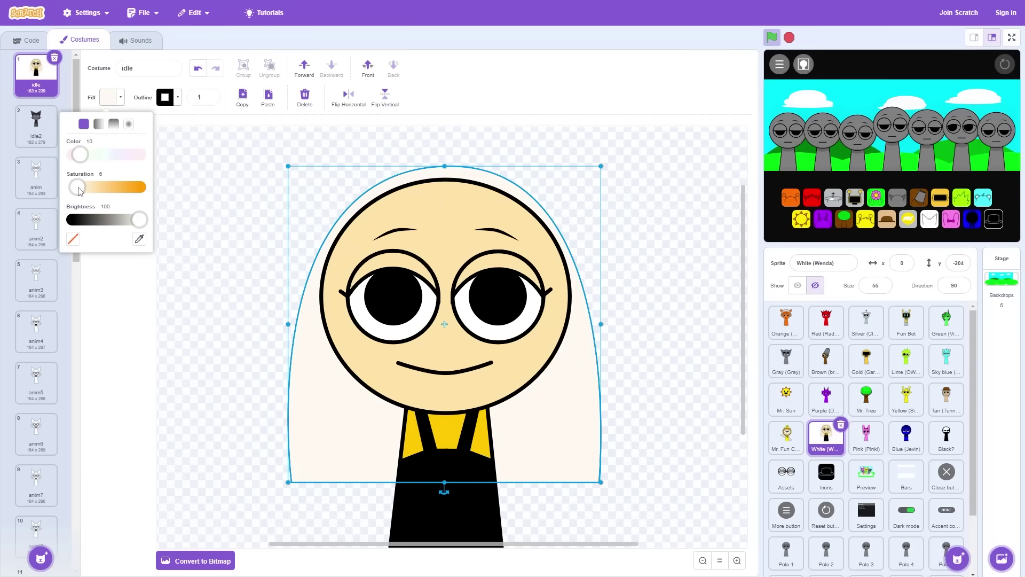
left_click(221, 164)
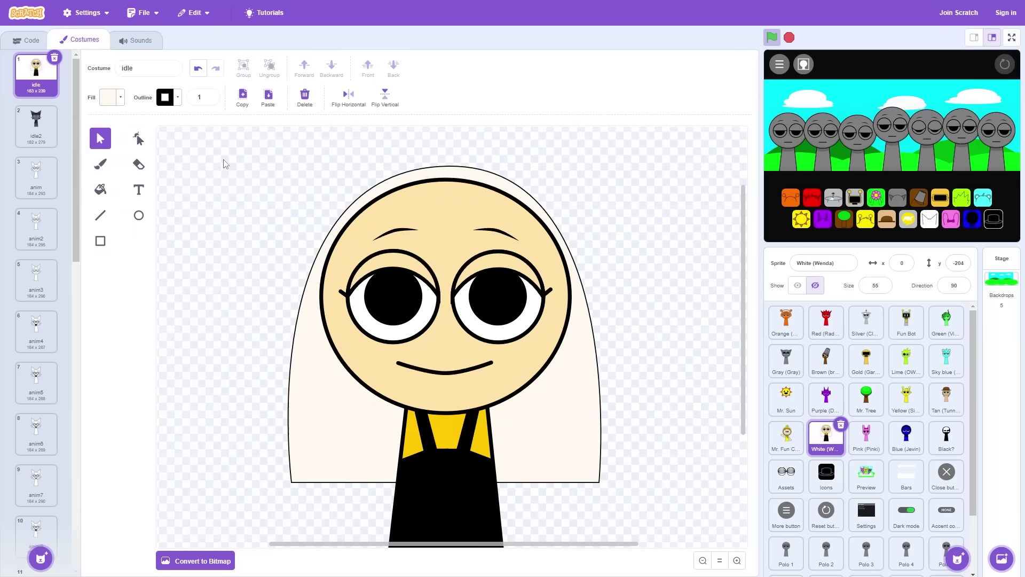
left_click(104, 102)
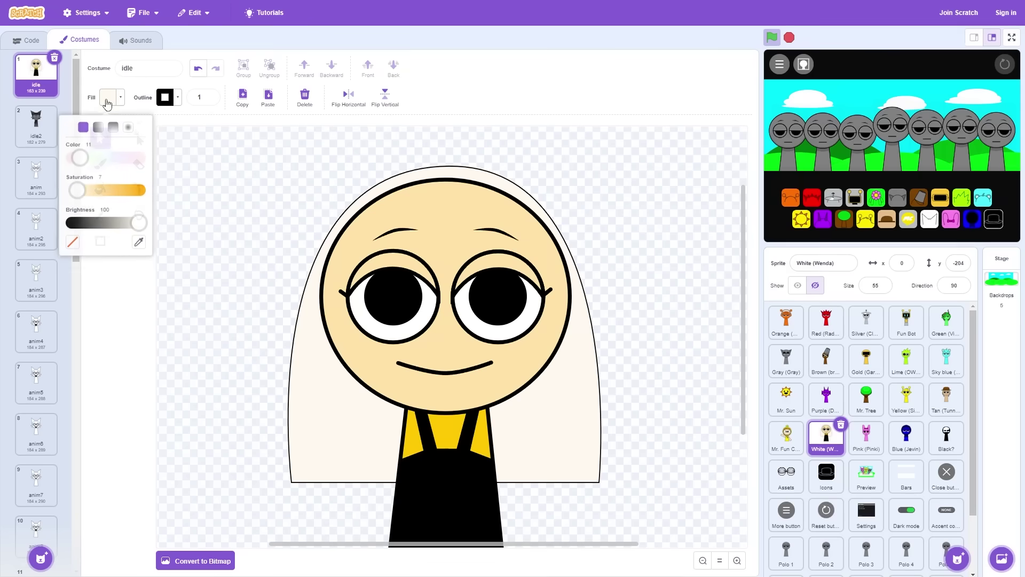
left_click_drag(80, 187, 95, 192)
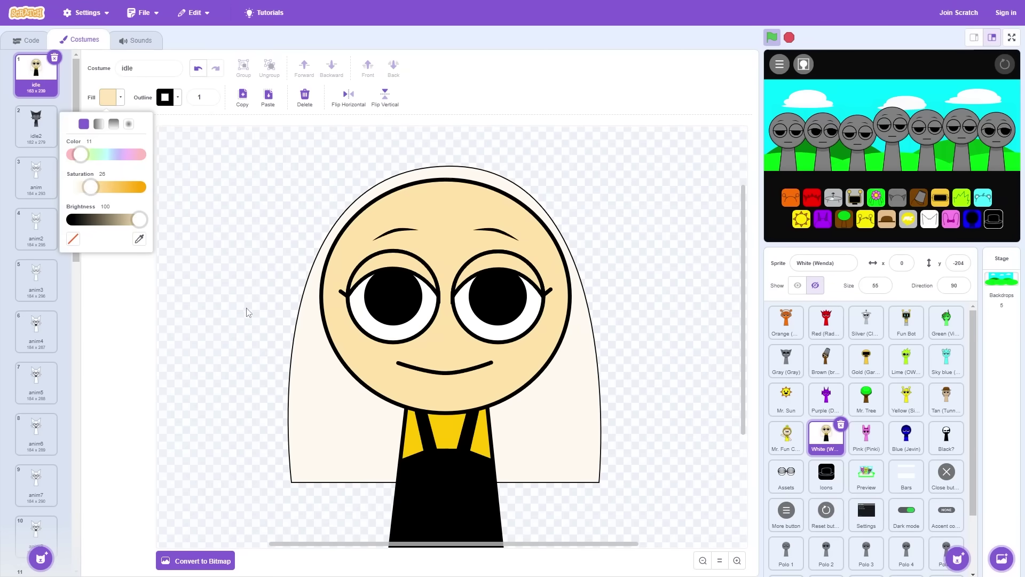
Step: Set the outline width of the hair shape to 4
left_click(300, 373)
left_click(210, 94)
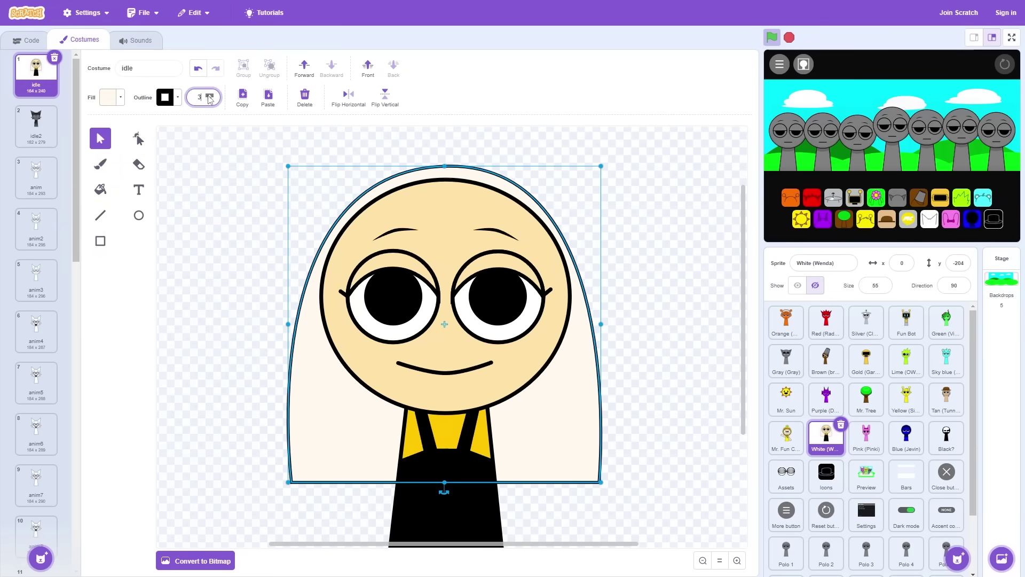
left_click(209, 94)
left_click(247, 202)
left_click(322, 394)
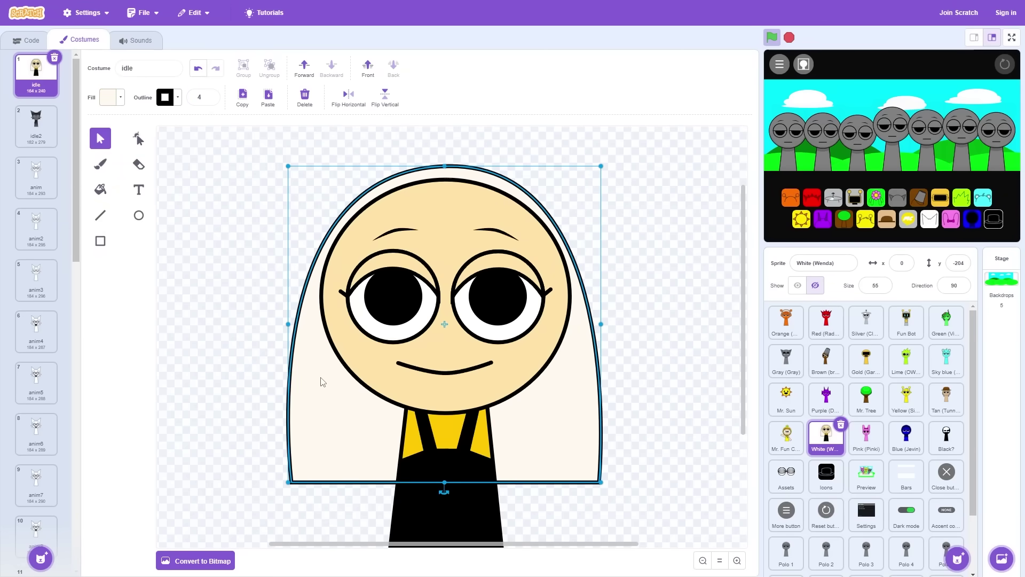
Step: Set the hair's fill to a light peach with color 8, saturation 35 and brightness 100, starting from the sampled head color
left_click(118, 103)
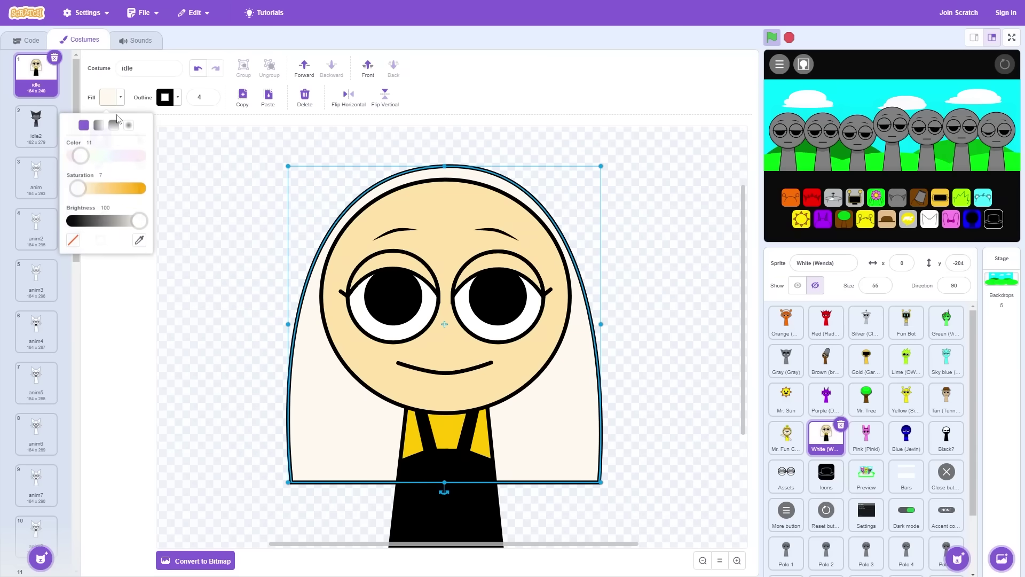
left_click_drag(79, 187, 103, 194)
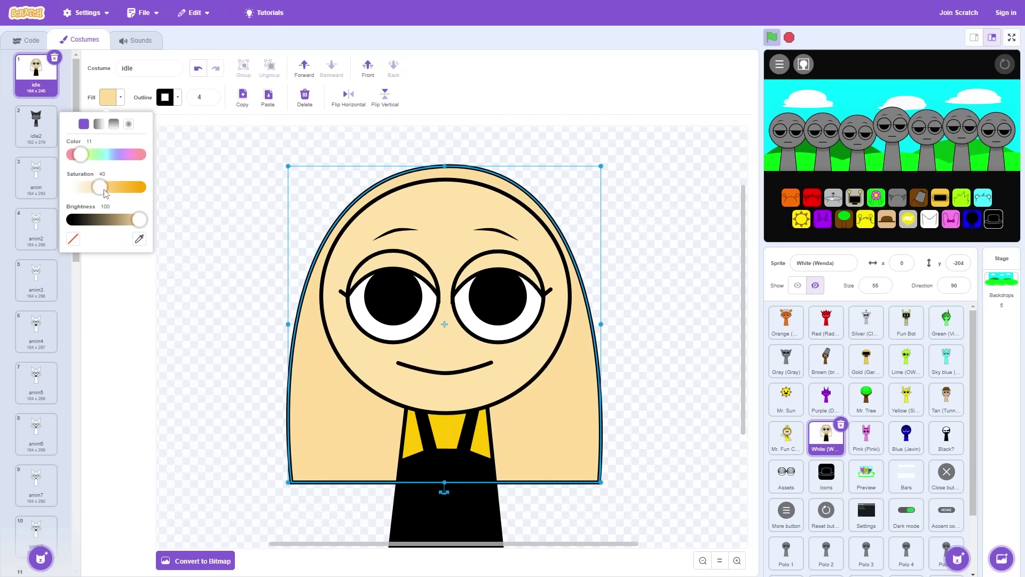
left_click_drag(105, 193, 108, 194)
left_click(139, 238)
left_click(452, 211)
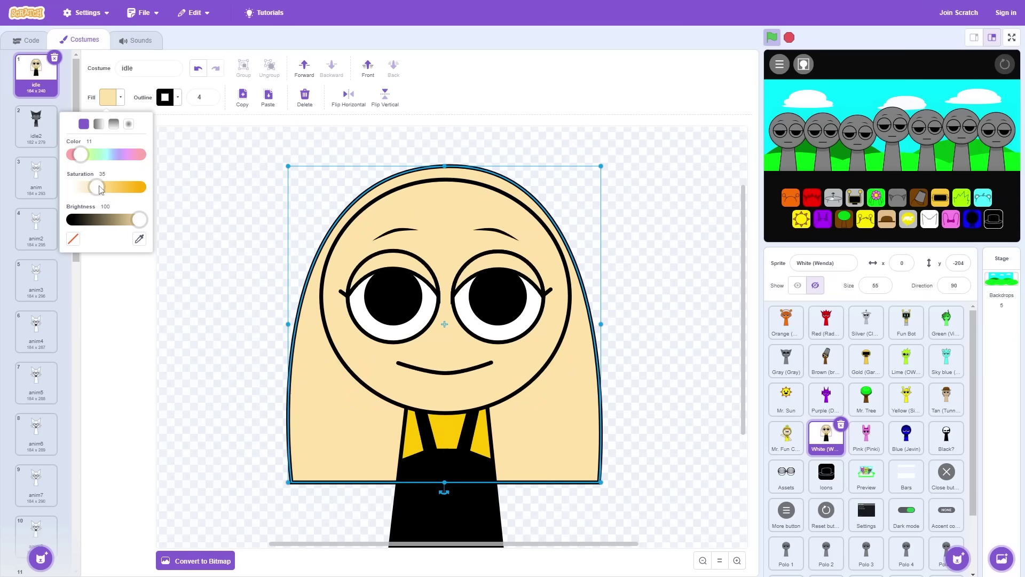
left_click_drag(85, 156, 83, 156)
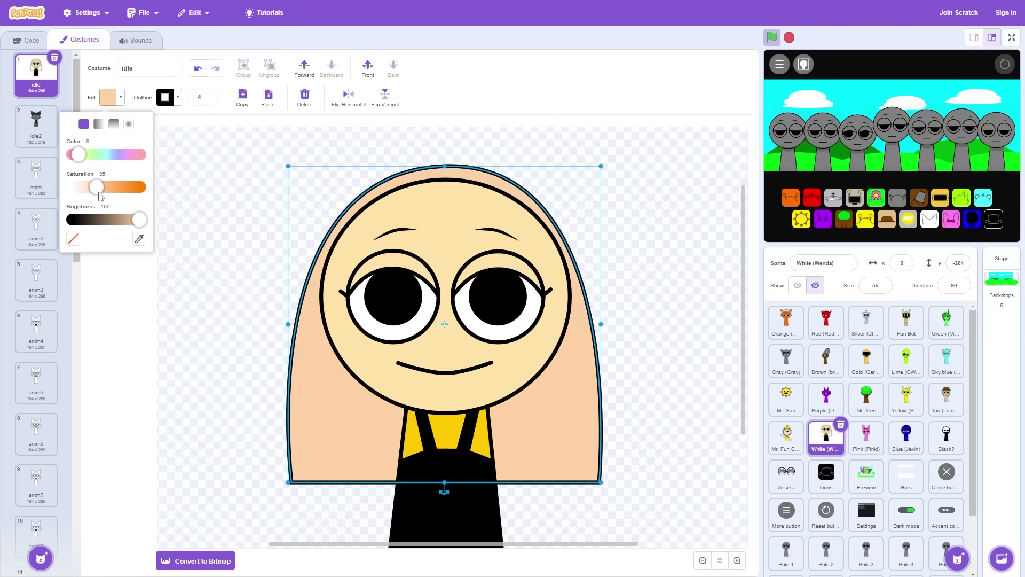
Step: Lighten the head circle's fill by setting its saturation to 21
left_click(443, 211)
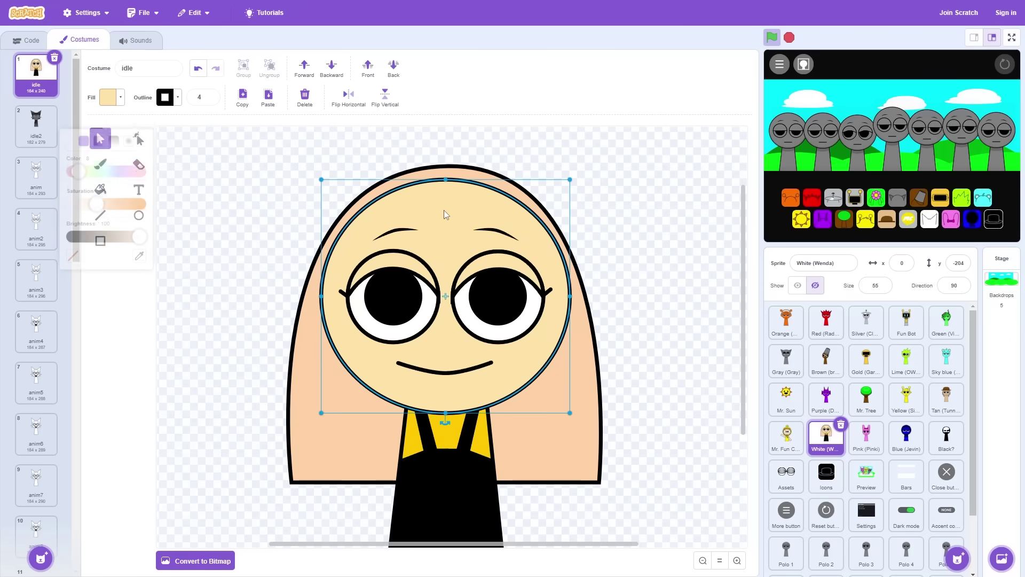
left_click(111, 98)
left_click_drag(96, 188, 90, 192)
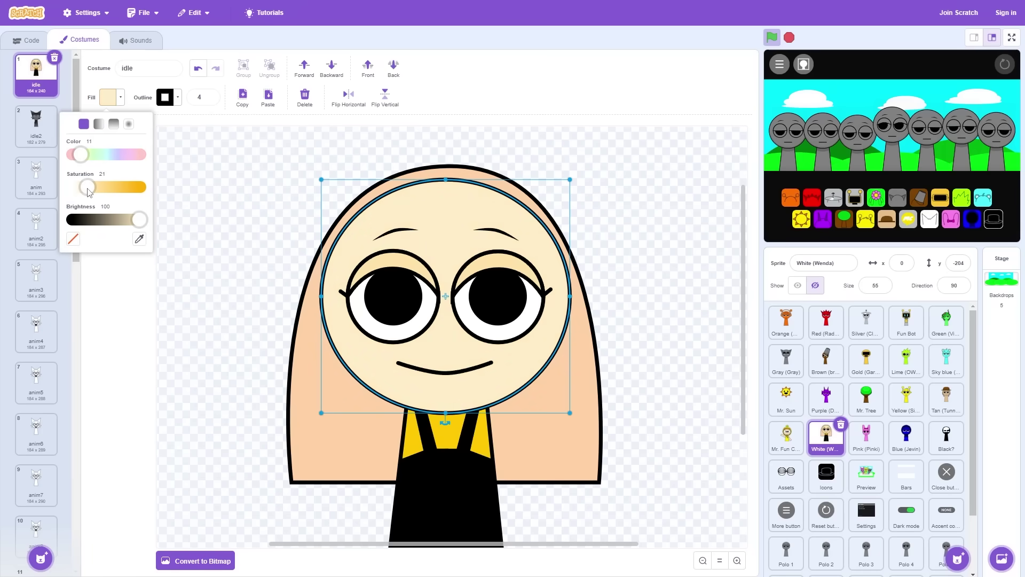
Step: Recolor both eyelids with the head's fill color, sampled from the forehead
left_click(393, 260)
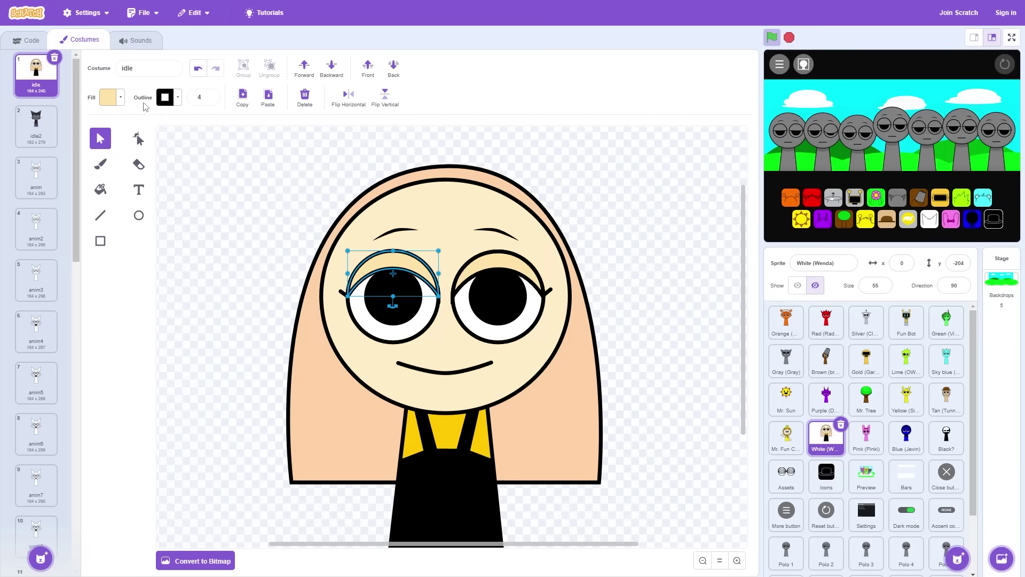
left_click(111, 99)
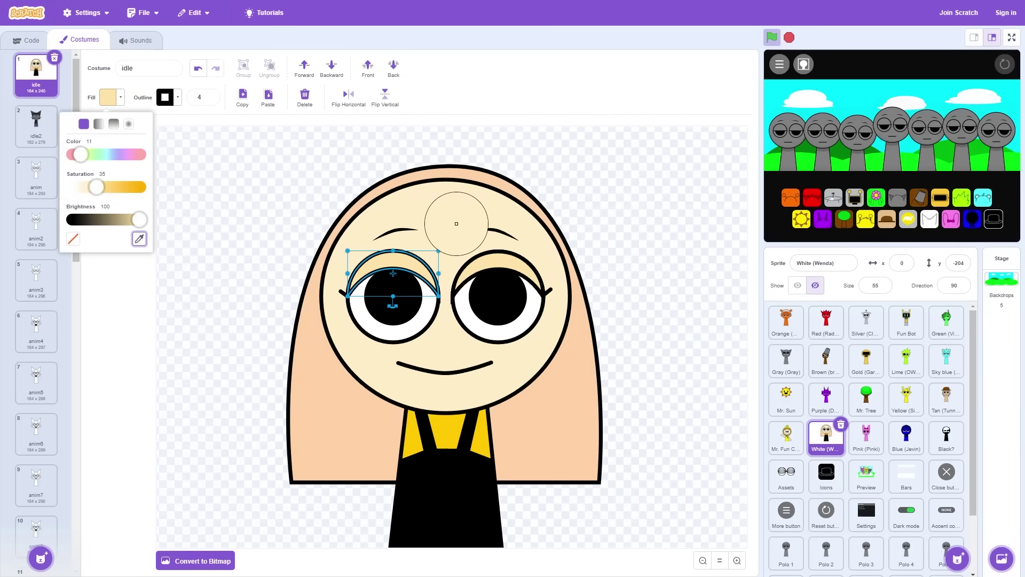
left_click(491, 262)
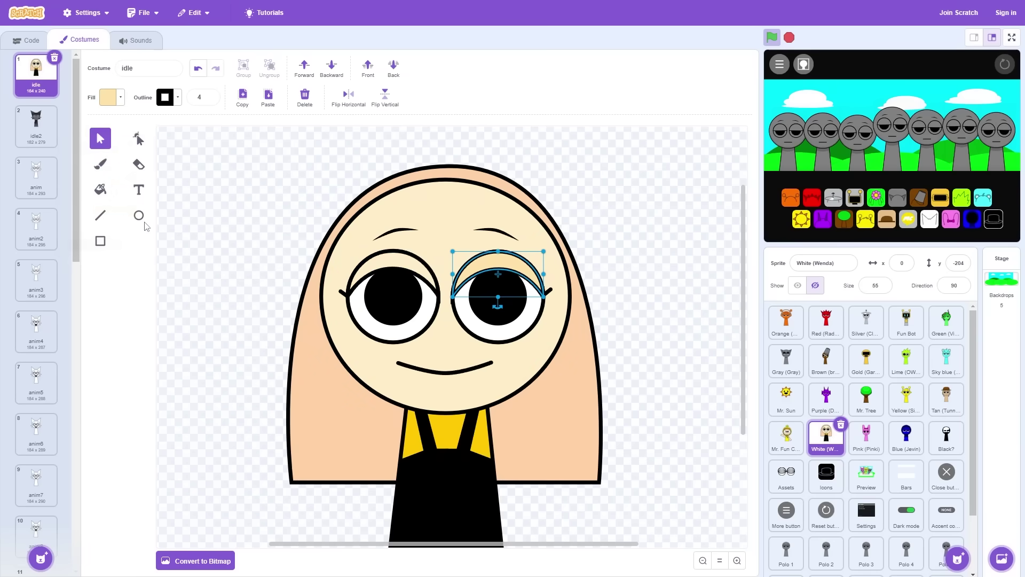
left_click(123, 104)
left_click(139, 251)
left_click(458, 213)
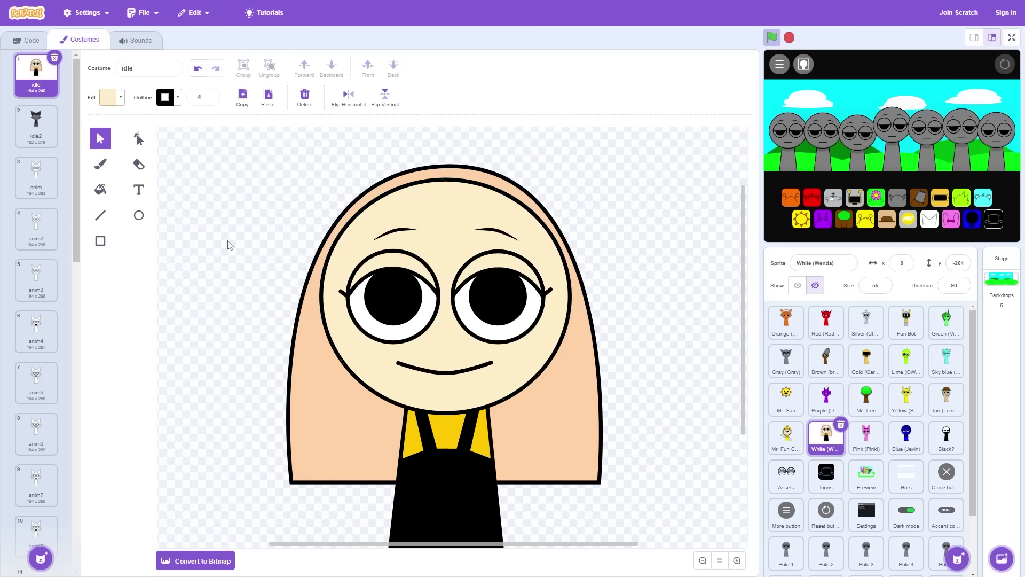
Step: Draw a closed angular bang outline with the Line tool, from mid-forehead across the left eye to a point beside the neck and back over the head
left_click(101, 215)
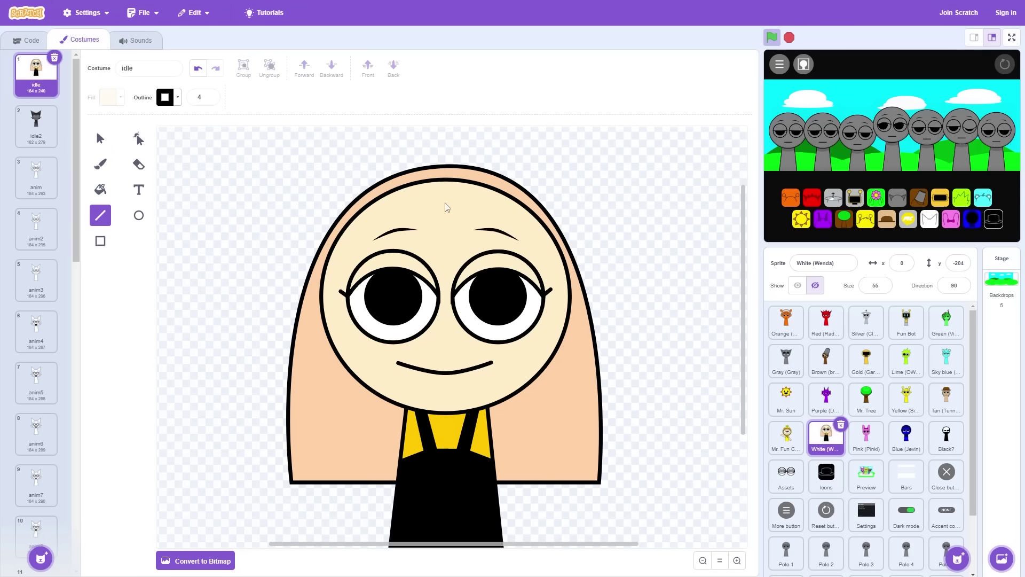
mouse_move(443, 201)
left_mouse_down()
mouse_move(422, 235)
mouse_move(400, 244)
left_mouse_up()
mouse_move(356, 288)
left_mouse_down()
mouse_move(351, 335)
mouse_move(361, 346)
mouse_move(340, 422)
mouse_move(357, 437)
mouse_move(308, 343)
mouse_move(297, 283)
mouse_move(338, 192)
mouse_move(425, 188)
mouse_move(404, 161)
mouse_move(443, 202)
left_mouse_up()
key("ctrl+z")
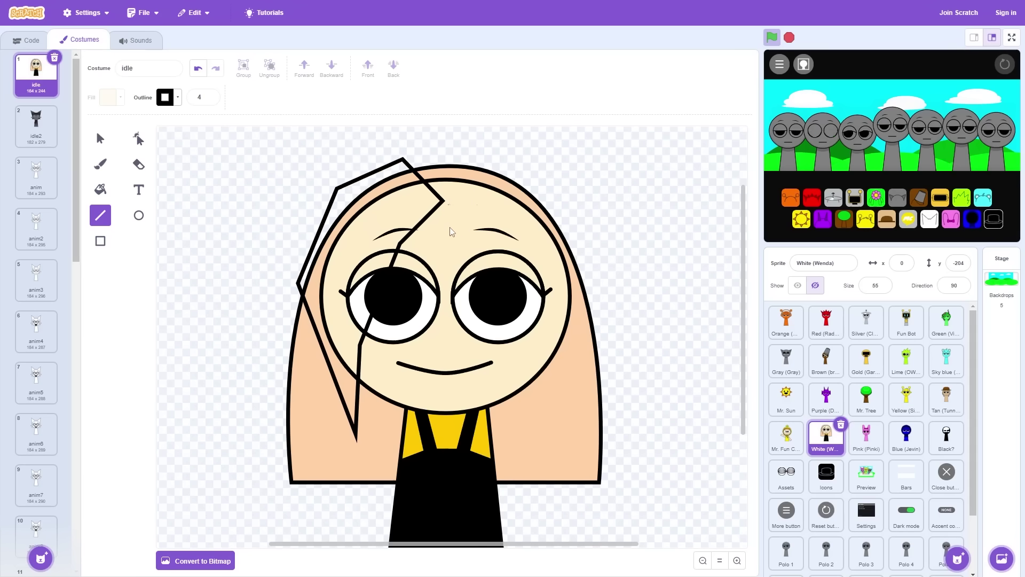
Step: Draw a second, shorter closed bang outline from mid-forehead across the right eye and back over the head, redoing misplaced segments
mouse_move(445, 203)
left_mouse_down()
mouse_move(506, 235)
mouse_move(502, 228)
mouse_move(537, 299)
mouse_move(532, 357)
mouse_move(580, 241)
mouse_move(570, 276)
left_mouse_up()
left_click_drag(570, 276, 492, 150)
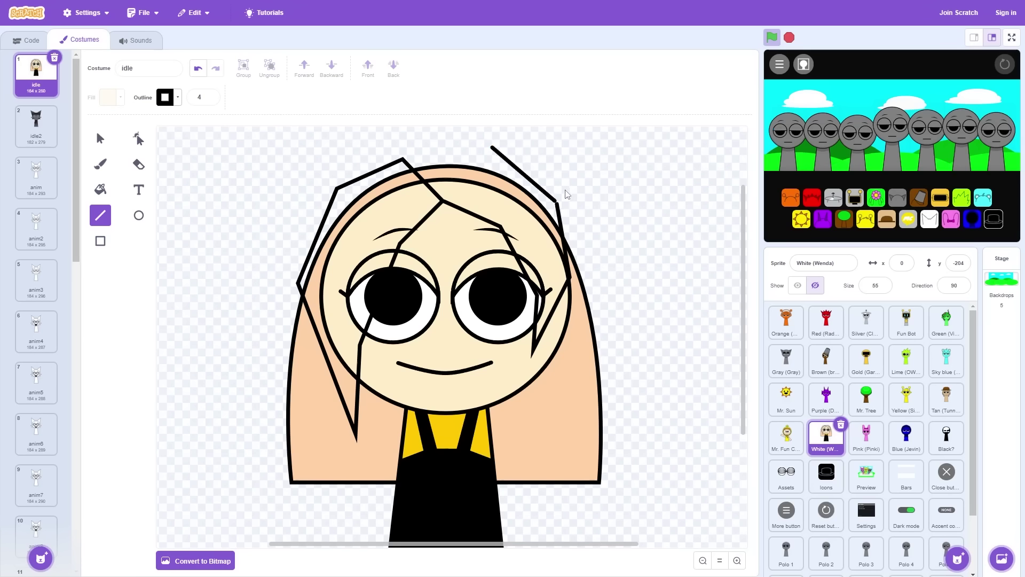
key("ctrl+z")
mouse_move(557, 204)
left_mouse_down()
mouse_move(503, 151)
mouse_move(461, 172)
mouse_move(458, 163)
mouse_move(442, 206)
mouse_move(434, 191)
mouse_move(444, 201)
left_mouse_up()
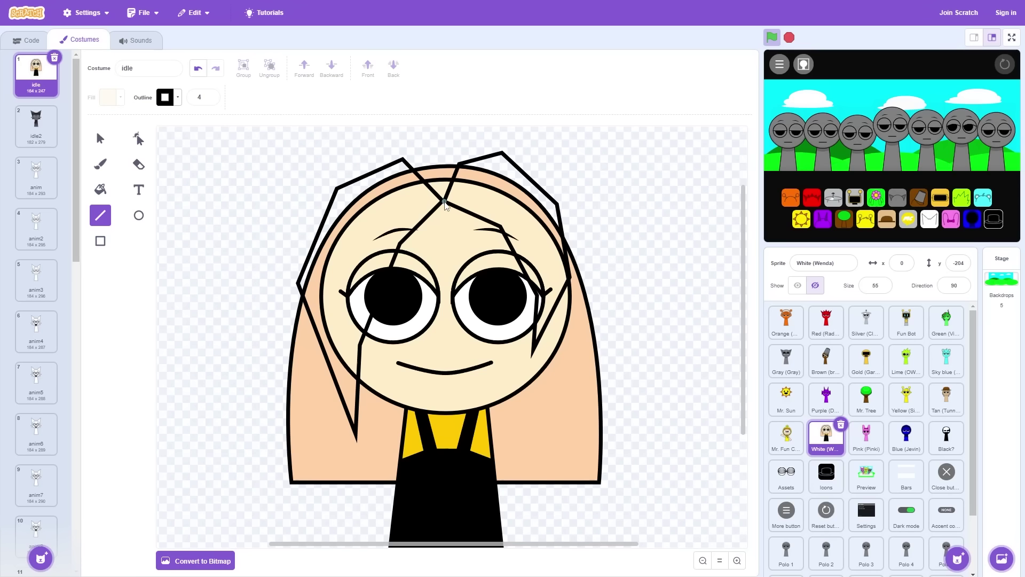
key("ctrl+z")
key("ctrl+z")
key("ctrl+shift+z")
key("ctrl+shift+z")
key("ctrl+z")
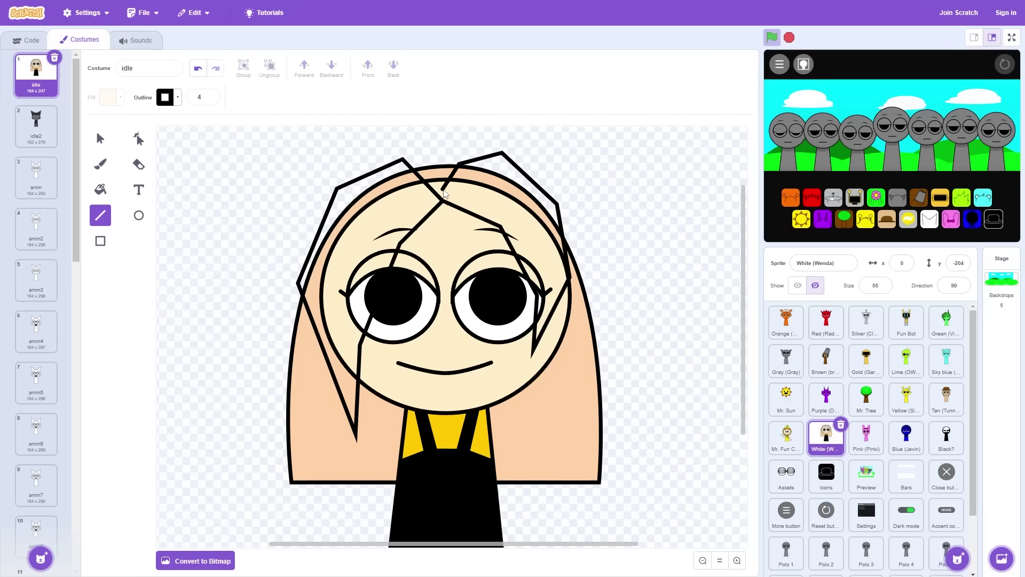
left_click_drag(458, 163, 444, 202)
Step: Fill both bang outlines with the peach color sampled from the back hair
left_click(100, 138)
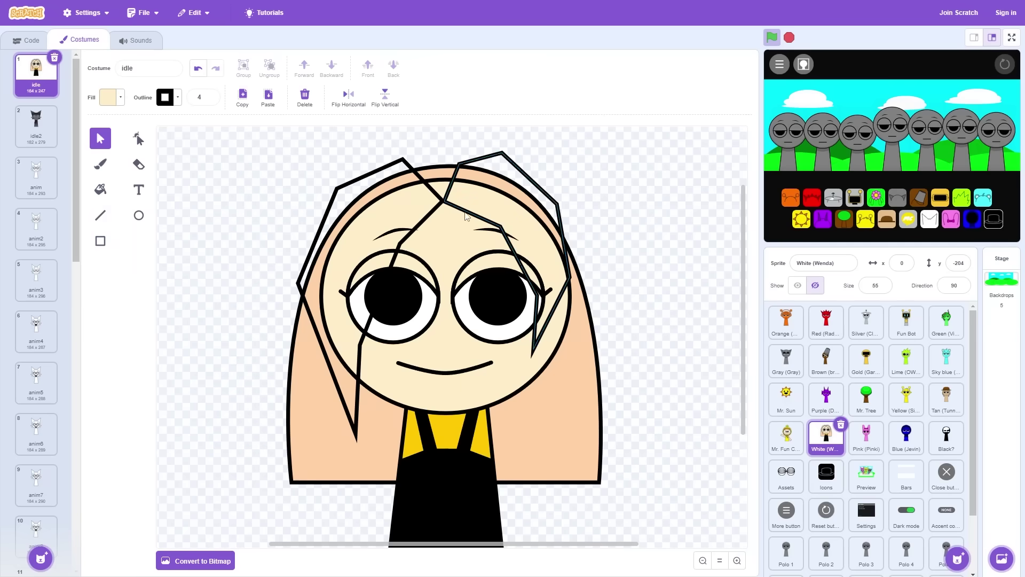
left_click(433, 192)
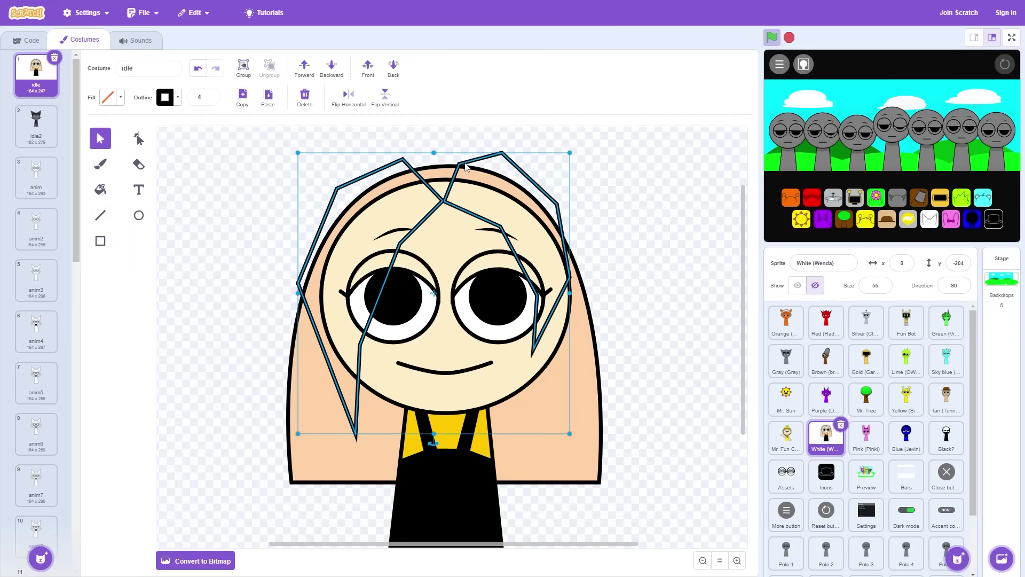
left_click(119, 99)
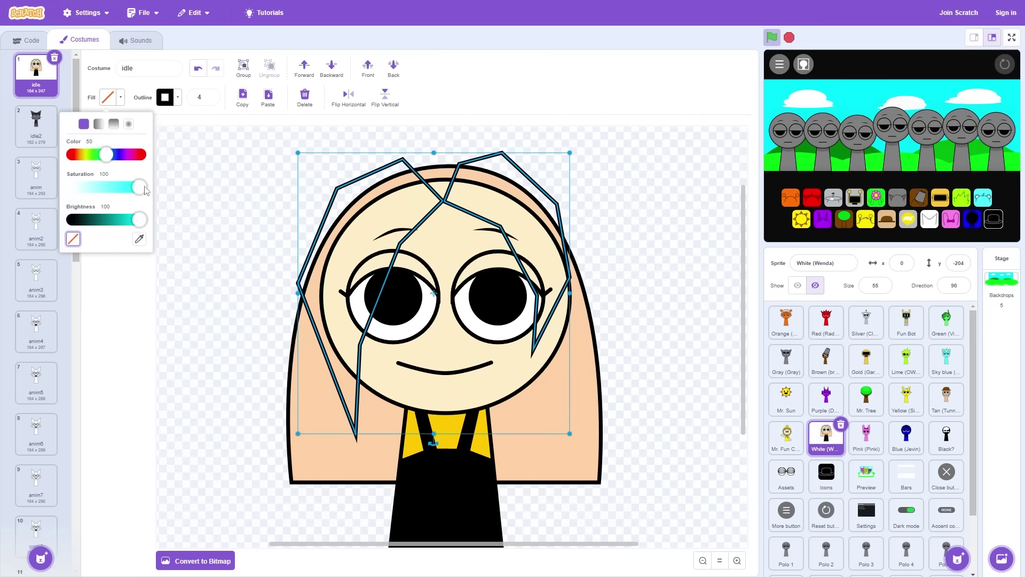
left_click(140, 241)
left_click(360, 463)
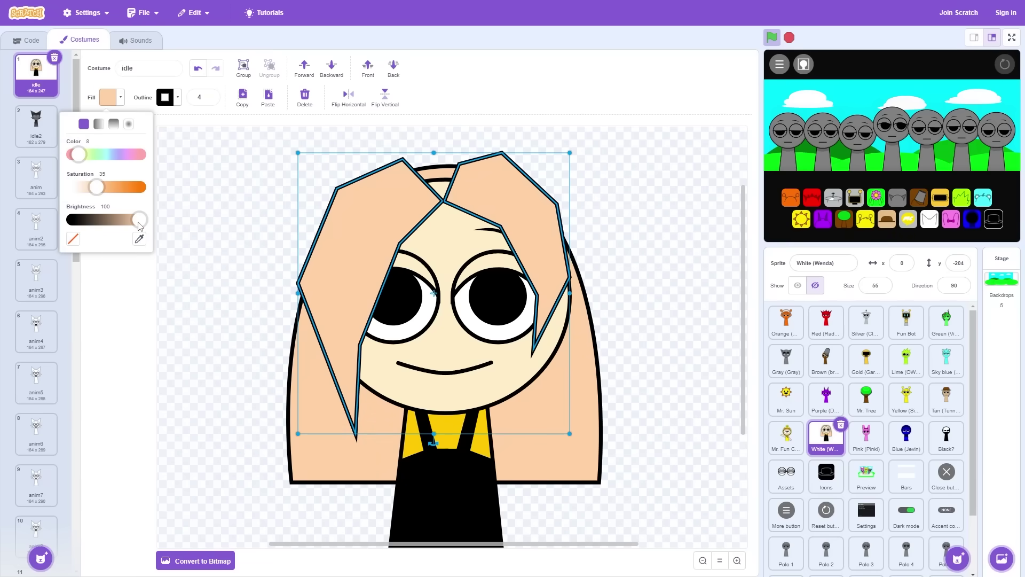
Step: Lighten both bangs by keeping their fill brightness at 100 and lowering the saturation to about 28
left_click_drag(138, 220, 150, 229)
left_click_drag(103, 195, 90, 195)
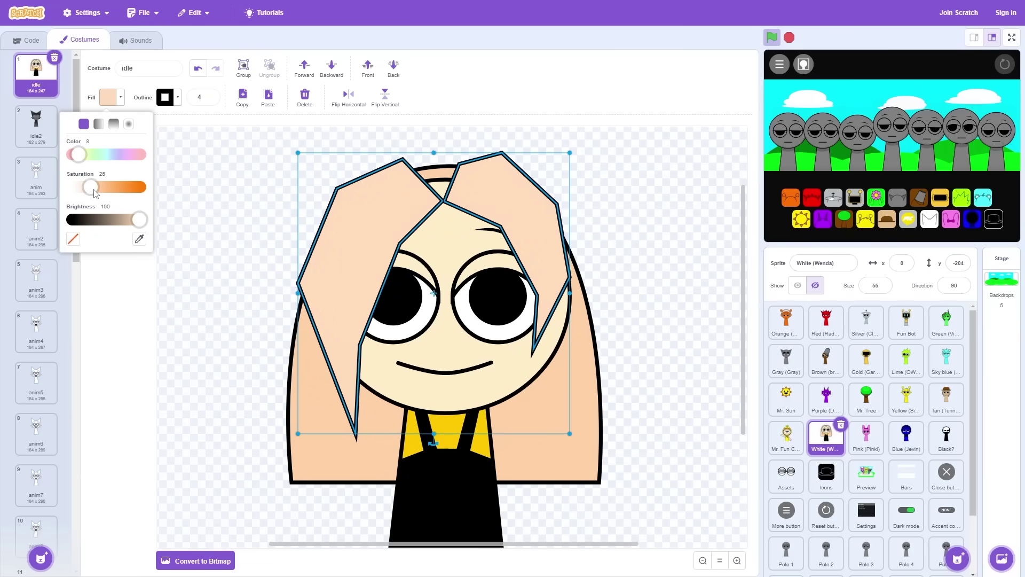
left_click(634, 205)
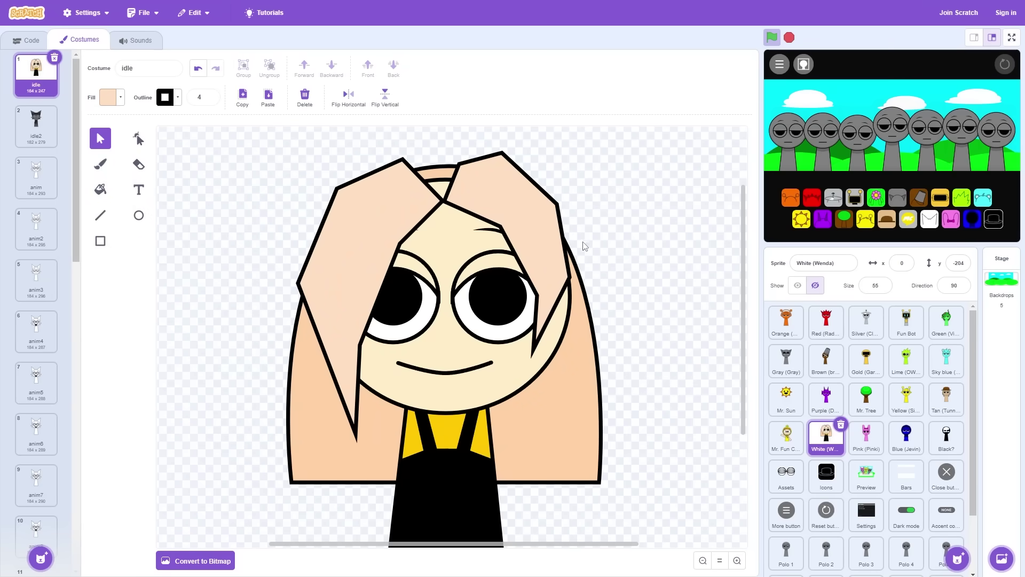
Step: Draw a closed, tall narrow triangle with the Line tool, its base across the point where the bangs meet and its apex above the head
scroll(624, 293, "up", 2)
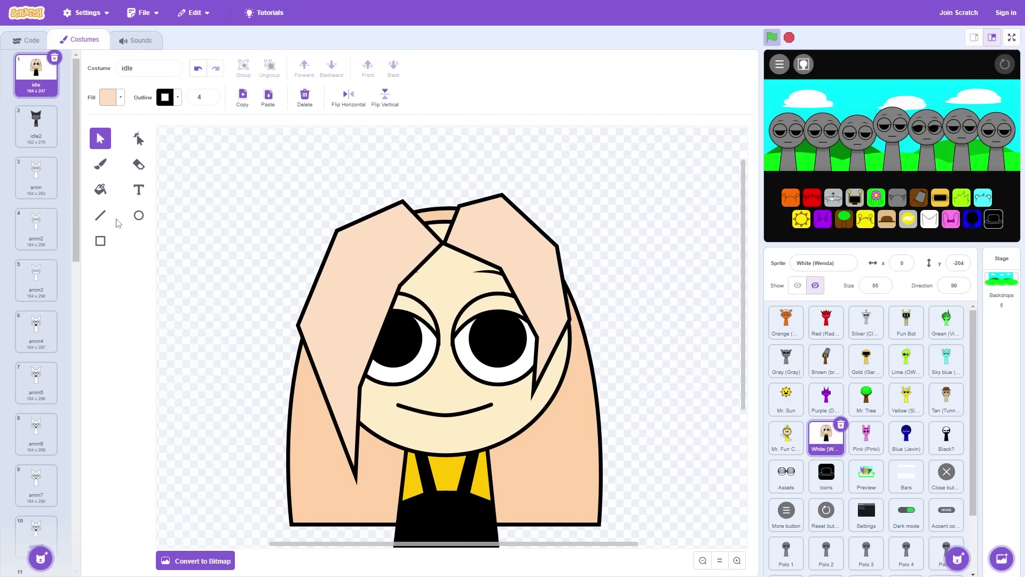
left_click(99, 215)
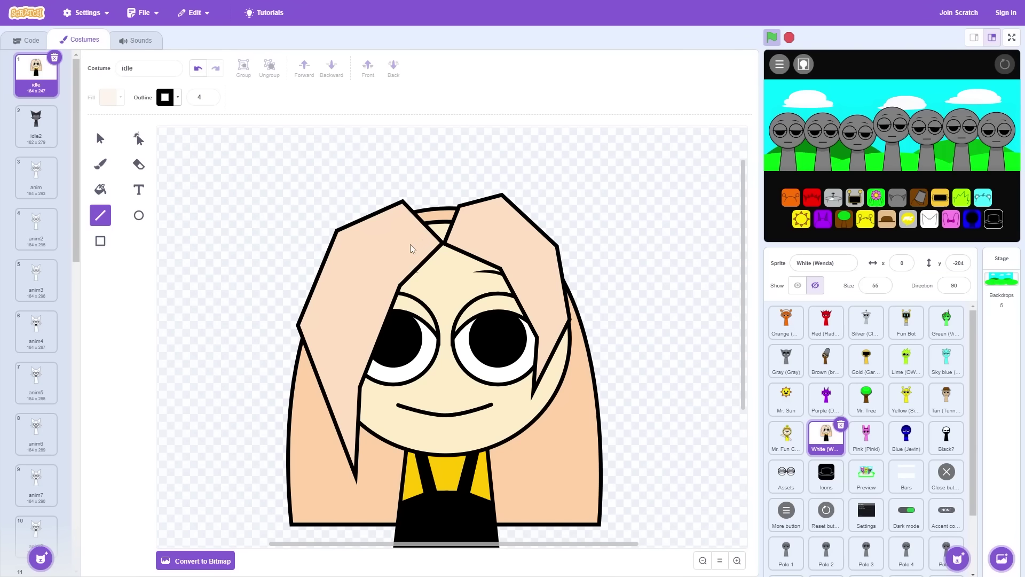
mouse_move(403, 245)
left_mouse_down()
mouse_move(498, 245)
mouse_move(482, 249)
left_mouse_up()
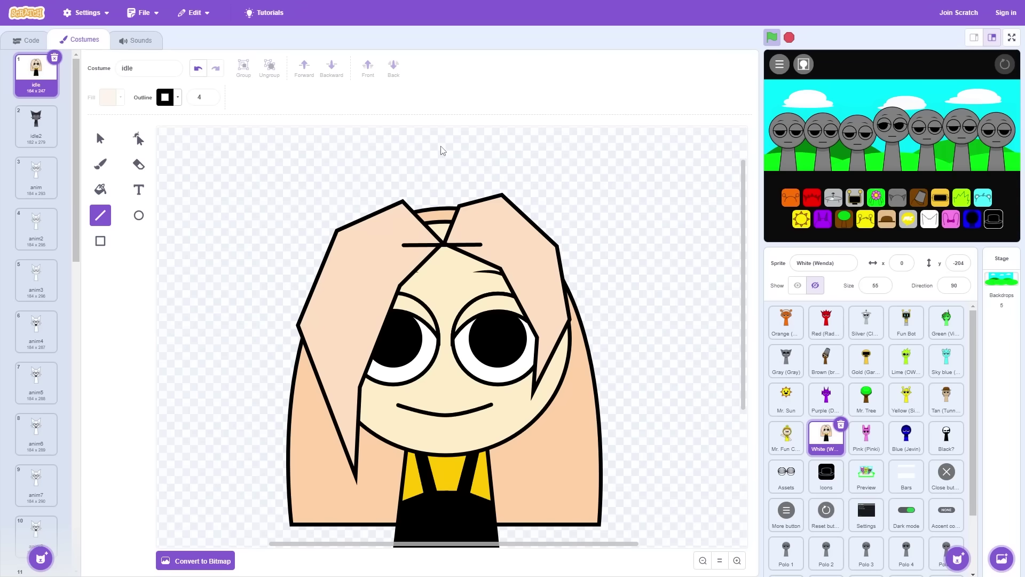
scroll(457, 181, "up", 2)
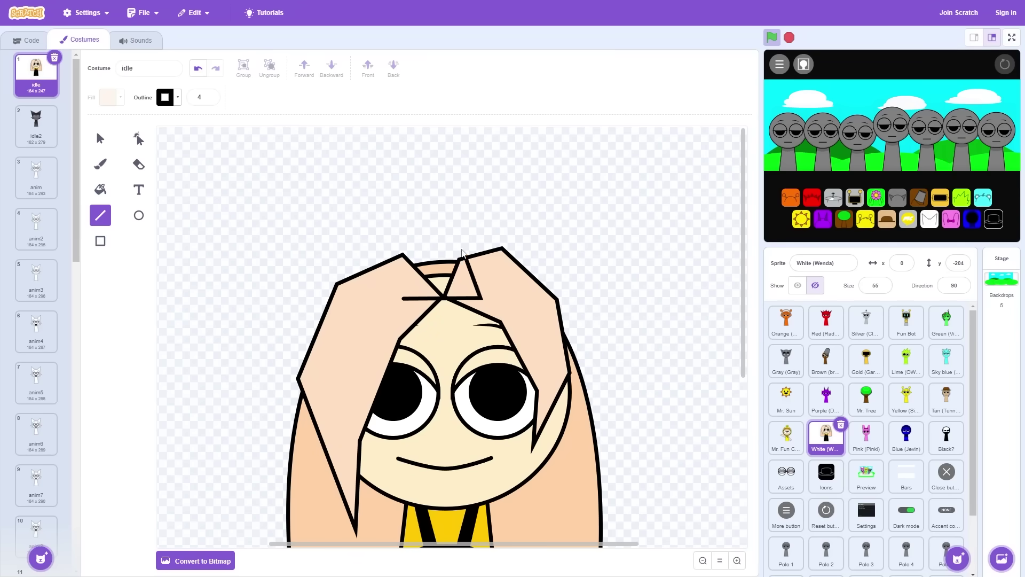
left_click_drag(462, 250, 442, 195)
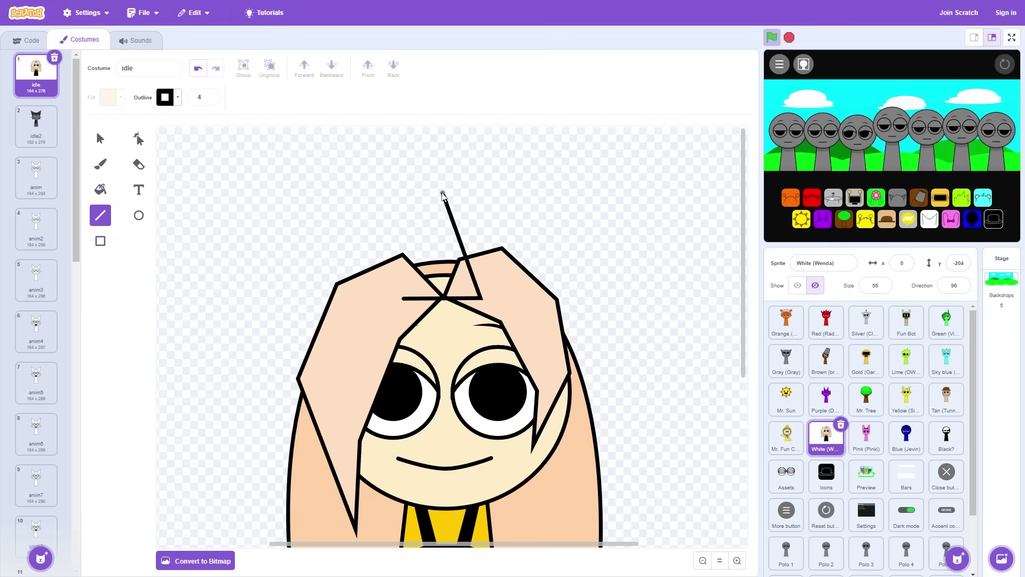
left_click_drag(442, 193, 403, 297)
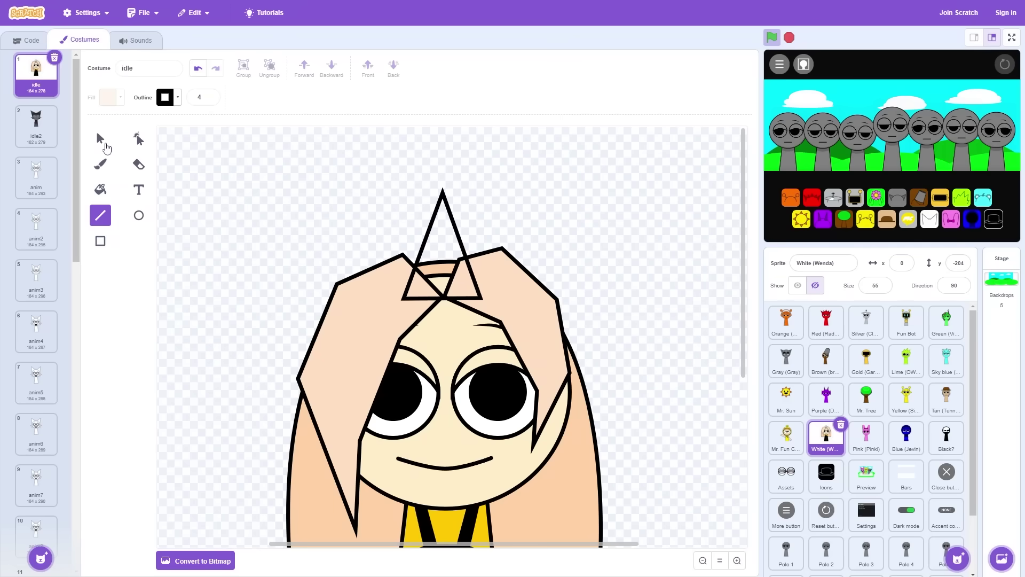
Step: Reshape the triangle into a rounded dome by making its apex a curved point and widening the curve on both sides
left_click(138, 138)
left_click(444, 195)
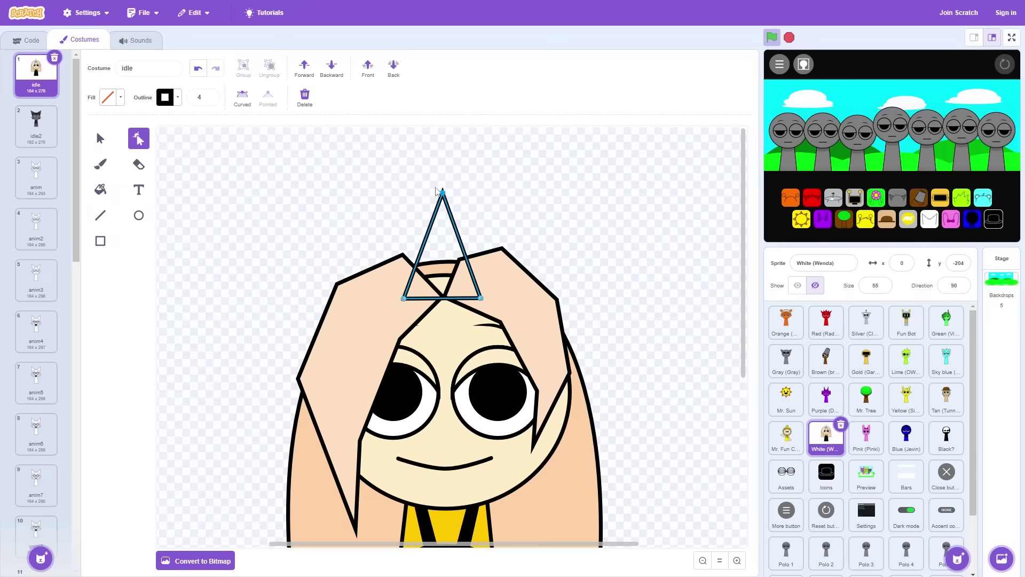
left_click(242, 97)
left_click_drag(397, 196, 378, 196)
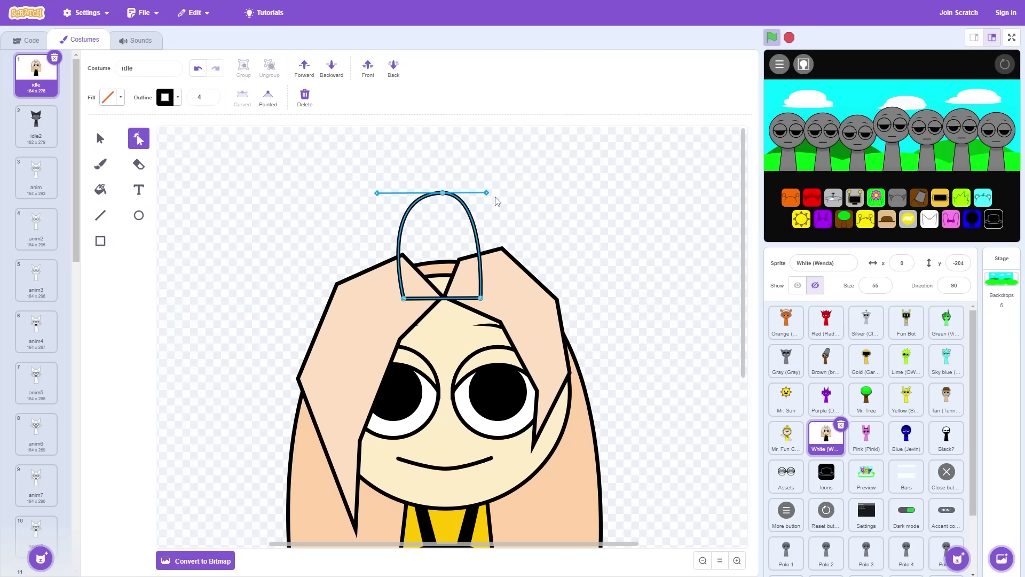
left_click_drag(489, 196, 500, 198)
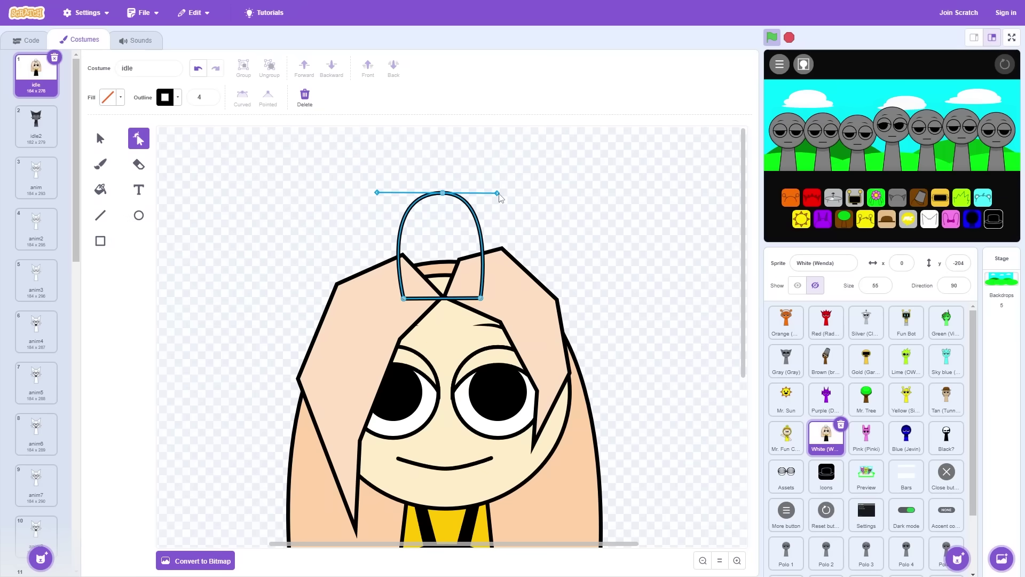
Step: Fill the dome with the yellow sampled from the shirt and layer it behind the bangs but in front of the head and back hair
left_click(114, 100)
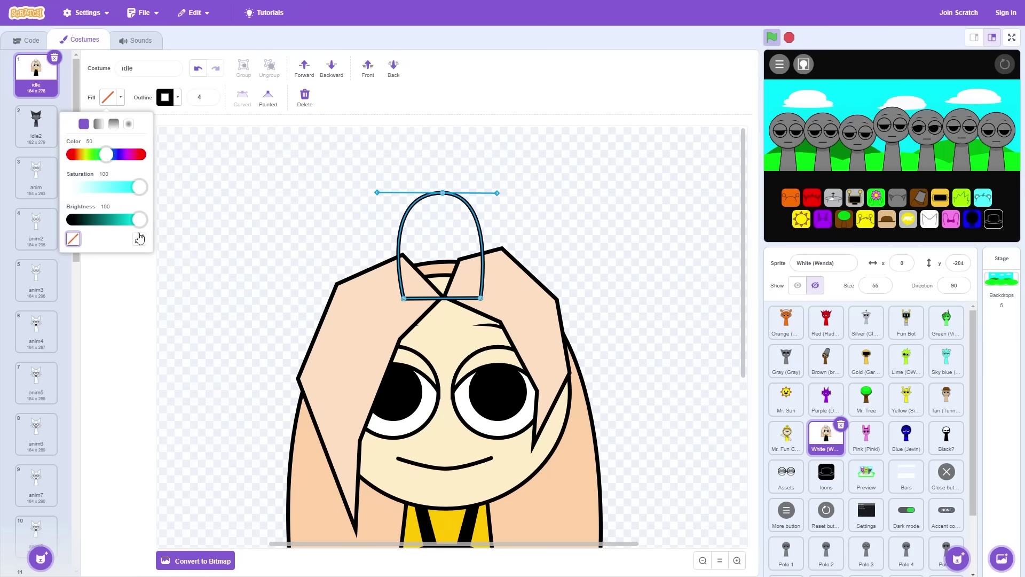
left_click(138, 239)
left_click(447, 522)
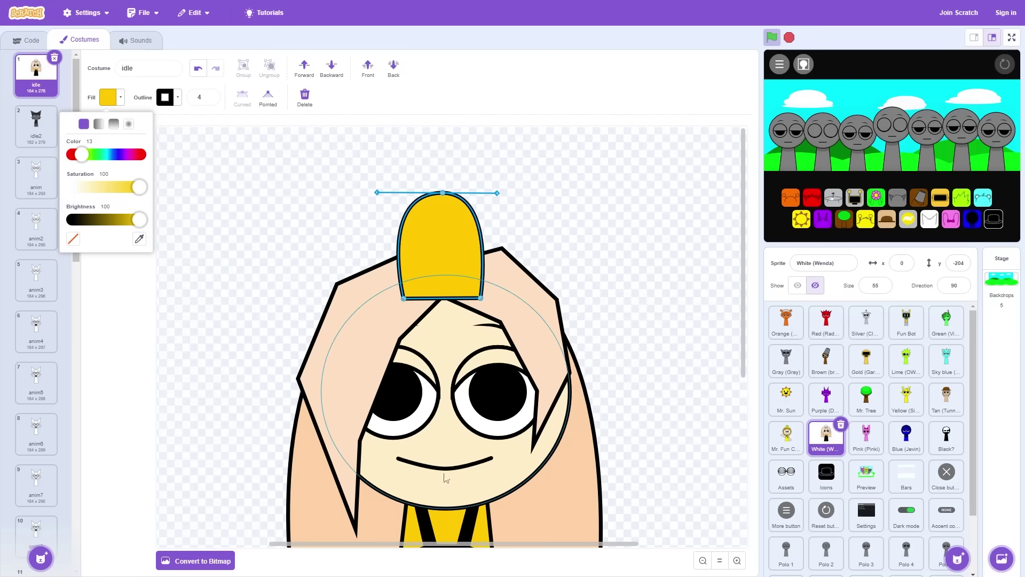
left_click(394, 69)
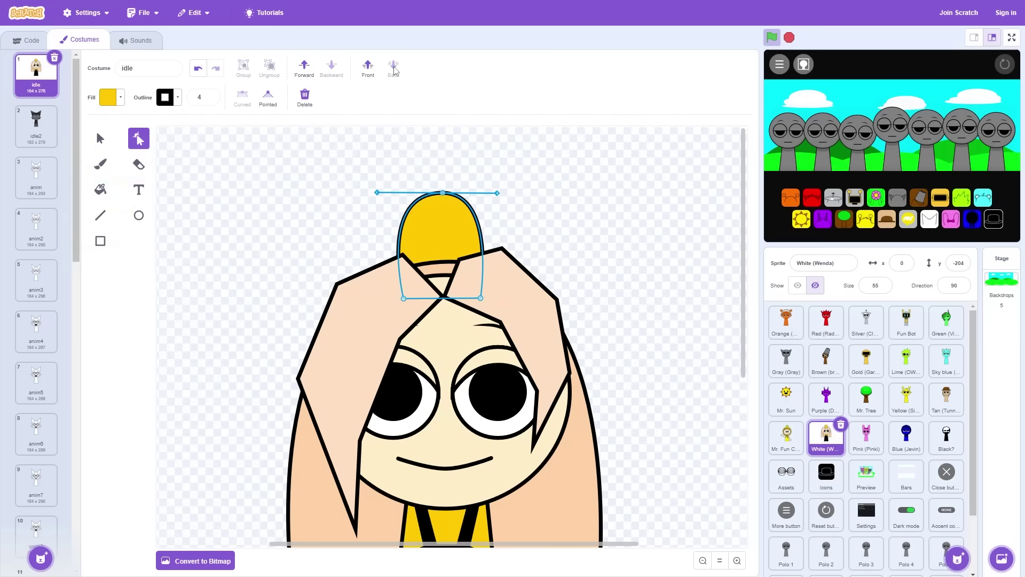
left_click(303, 68)
left_click(303, 69)
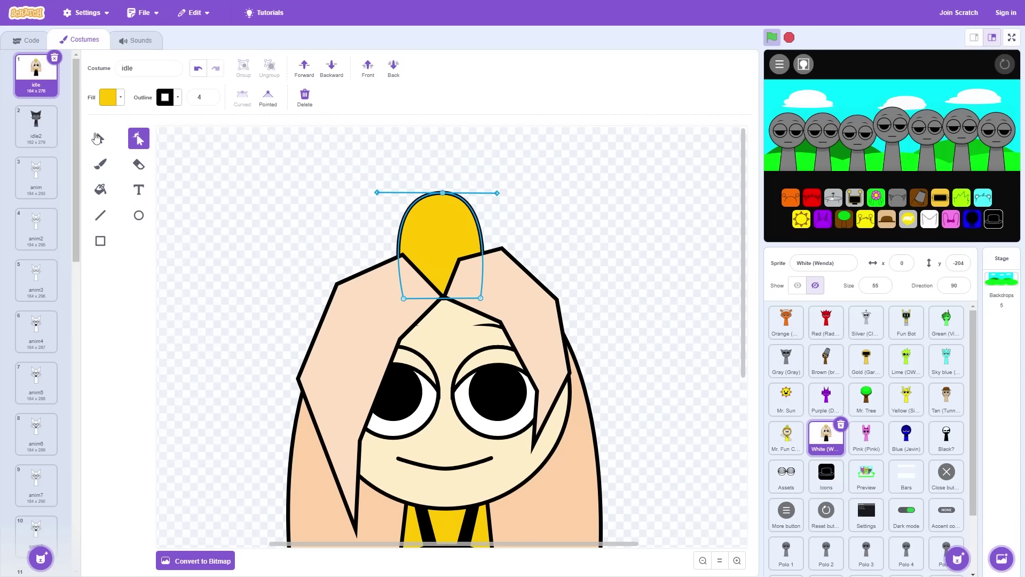
Step: Draw a short black antenna with the Line tool, slanting up and outward from the upper left of the yellow dome, redoing the first attempt
left_click(97, 138)
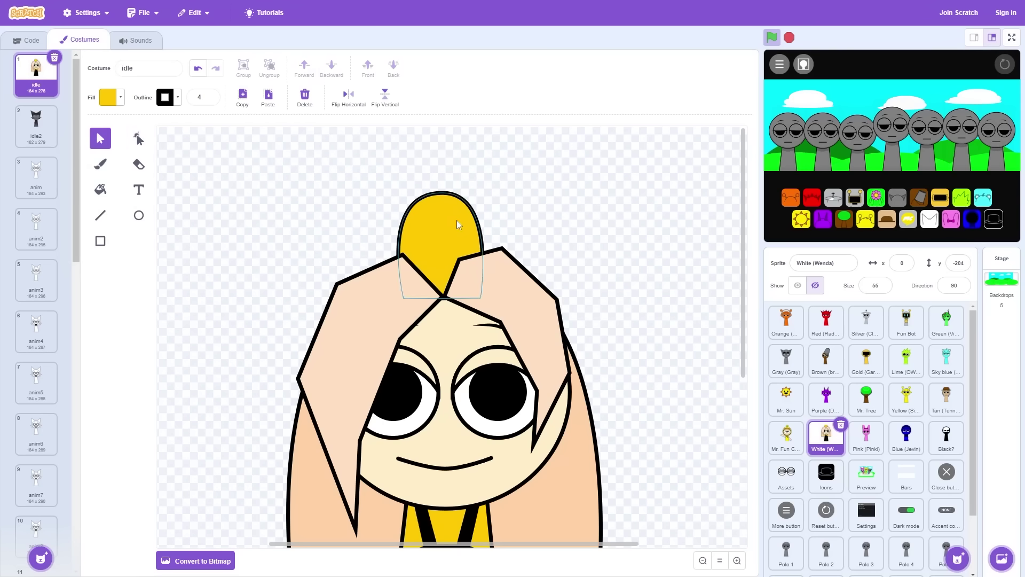
left_click(100, 164)
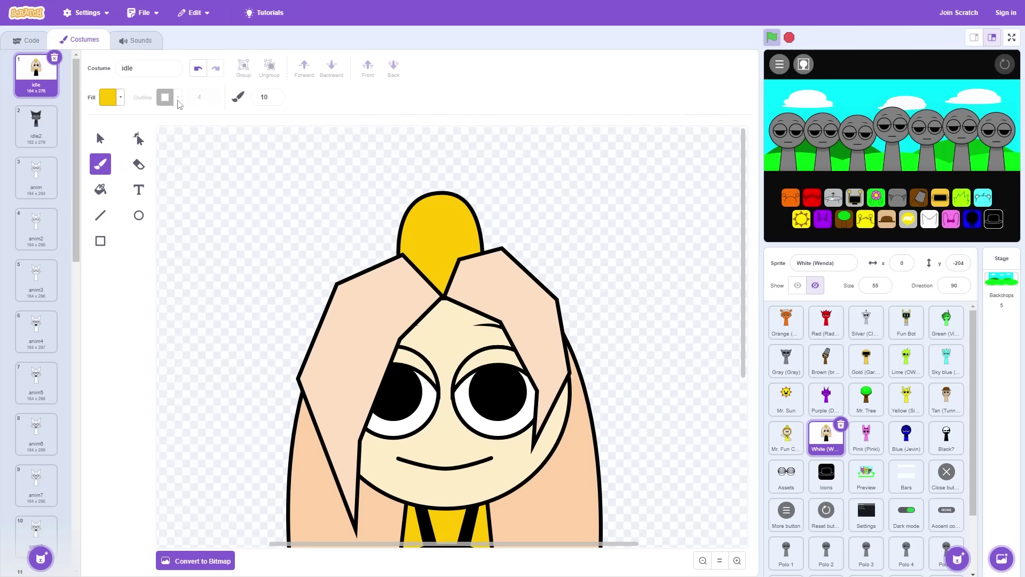
left_click(100, 214)
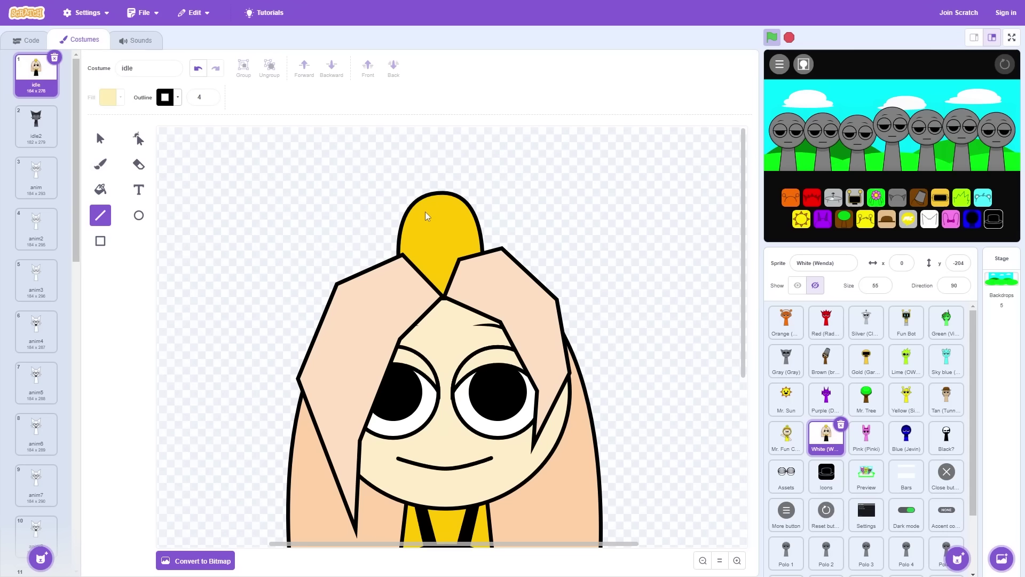
left_click_drag(425, 211, 408, 186)
key("ctrl+z")
left_click_drag(428, 209, 412, 183)
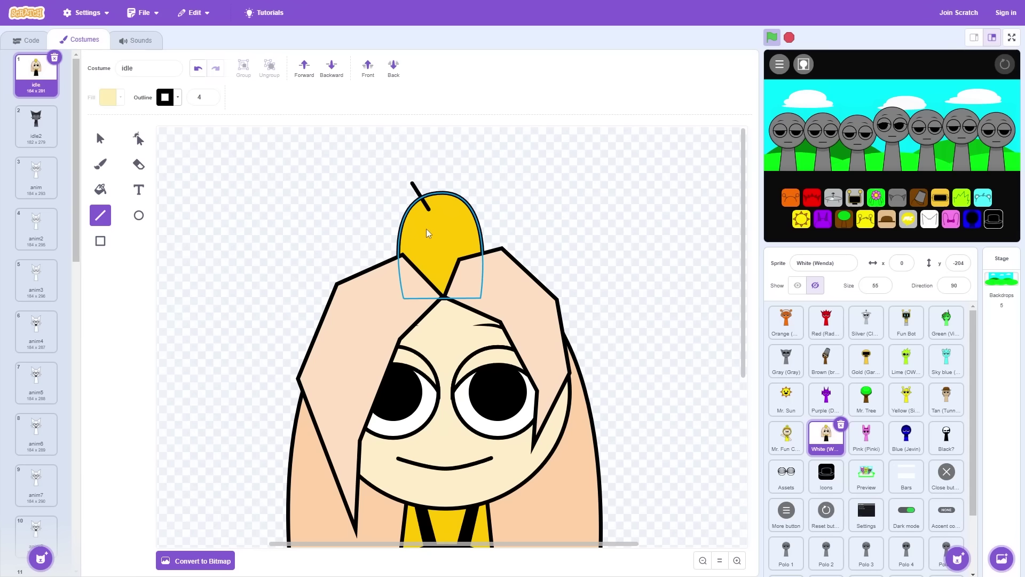
Step: Draw a short vertical black eye on the left half of the yellow dome and set its outline width to 7
left_click_drag(426, 231, 428, 240)
left_click(95, 135)
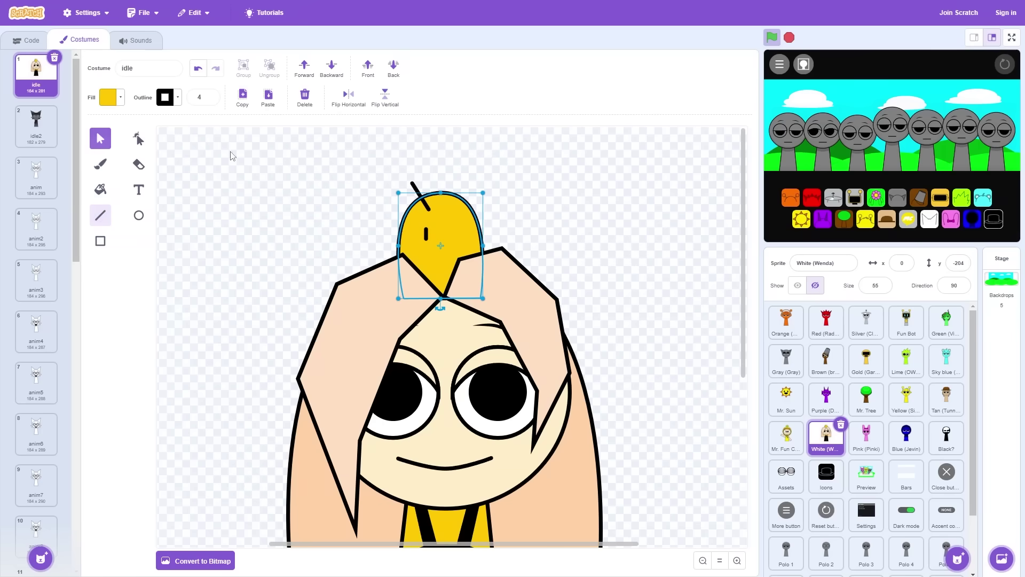
left_click(406, 200)
left_click(427, 234)
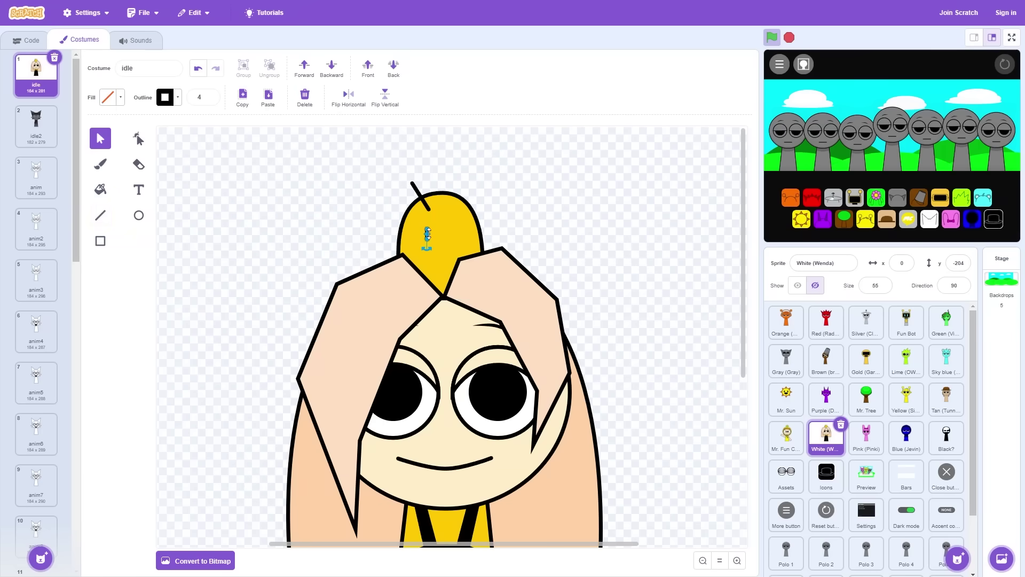
double_click(211, 97)
key("Return")
Step: Add a small black ball at the antenna's tip with the Circle tool
left_click(138, 215)
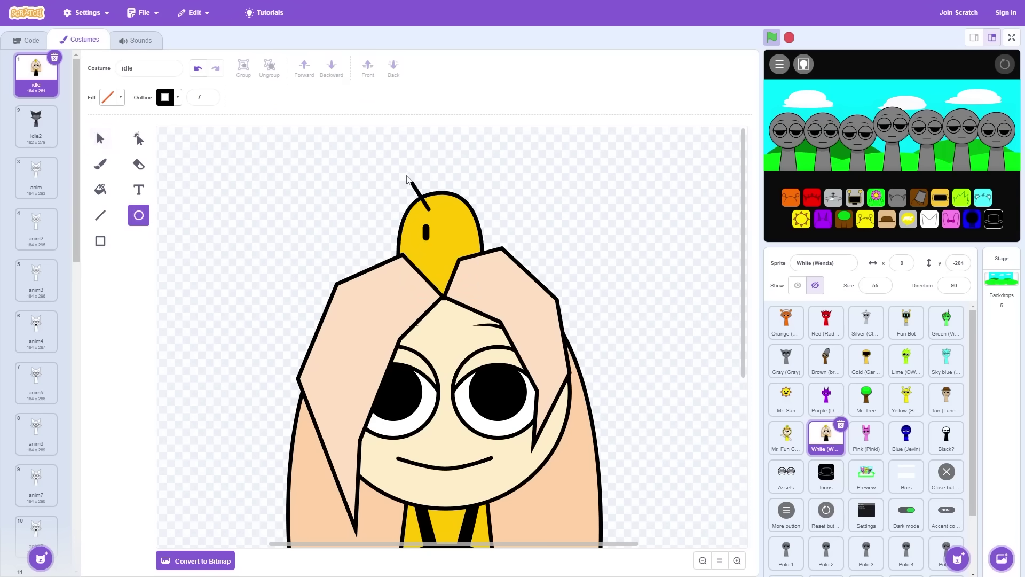
left_click_drag(406, 176, 413, 183)
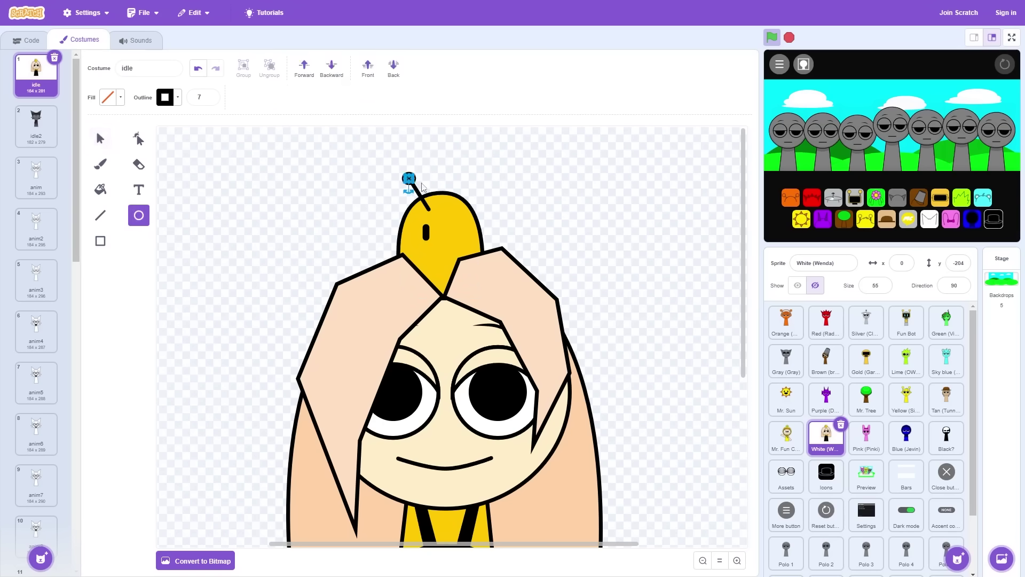
left_click(478, 158)
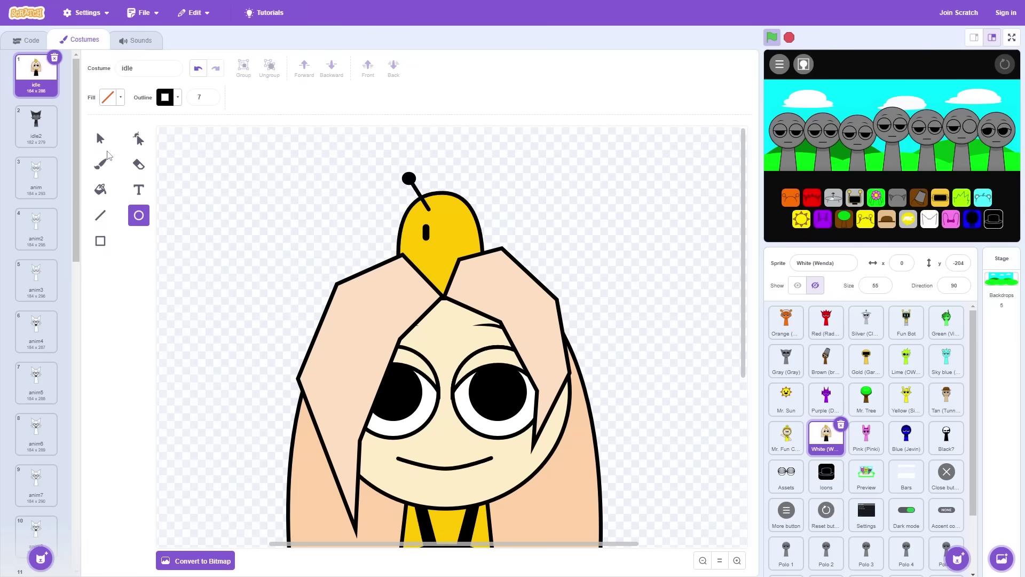
Step: Draw a short slanted magenta cheek mark at outline width 7 below and left of the dome's eye with the Line tool
left_click(100, 215)
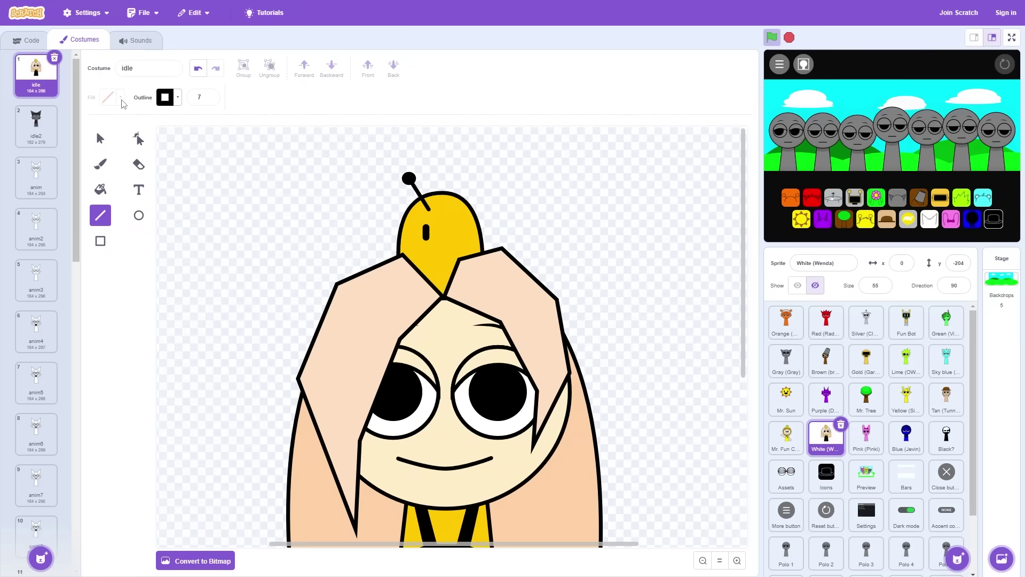
left_click(176, 101)
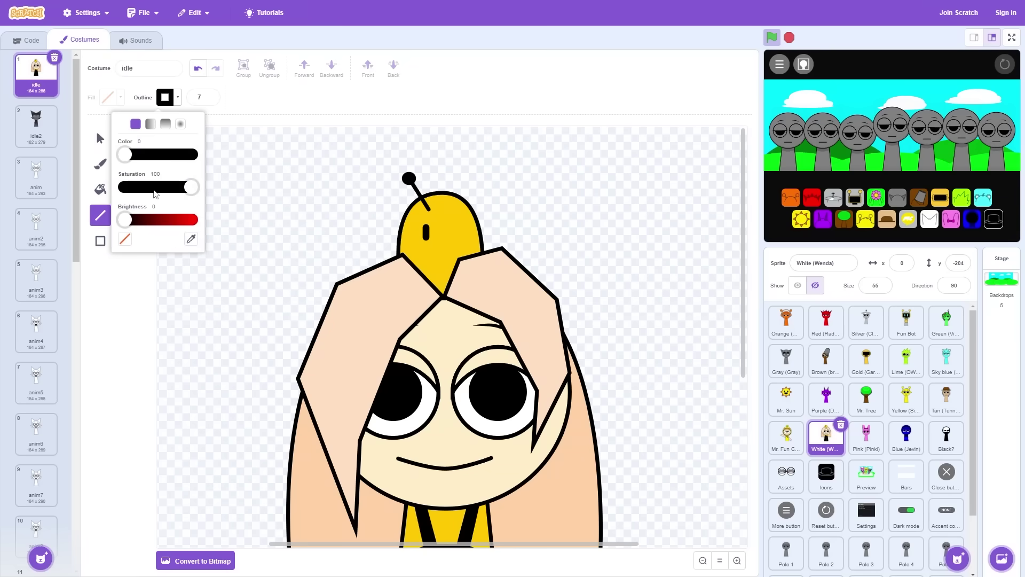
left_click(193, 222)
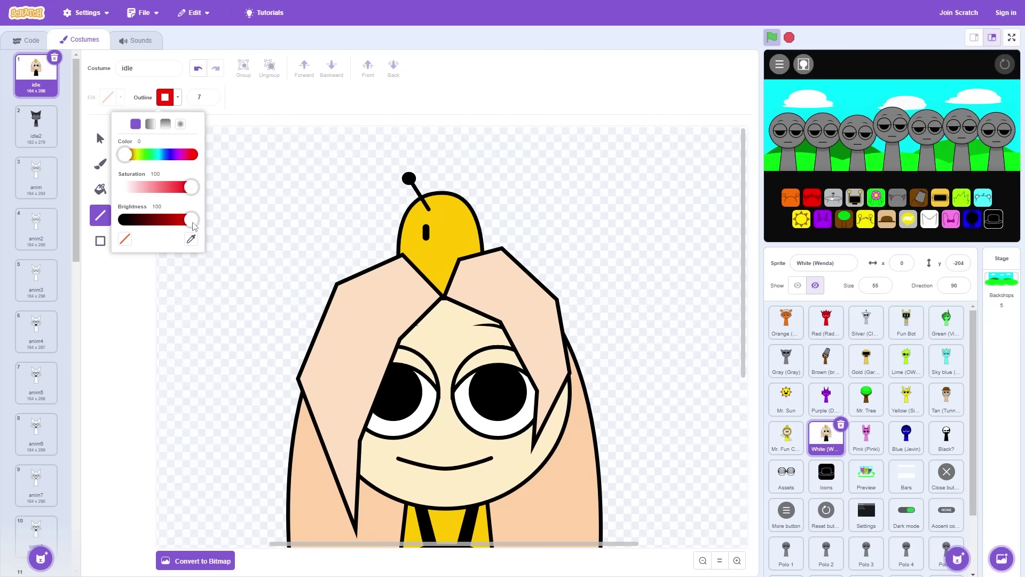
left_click(181, 155)
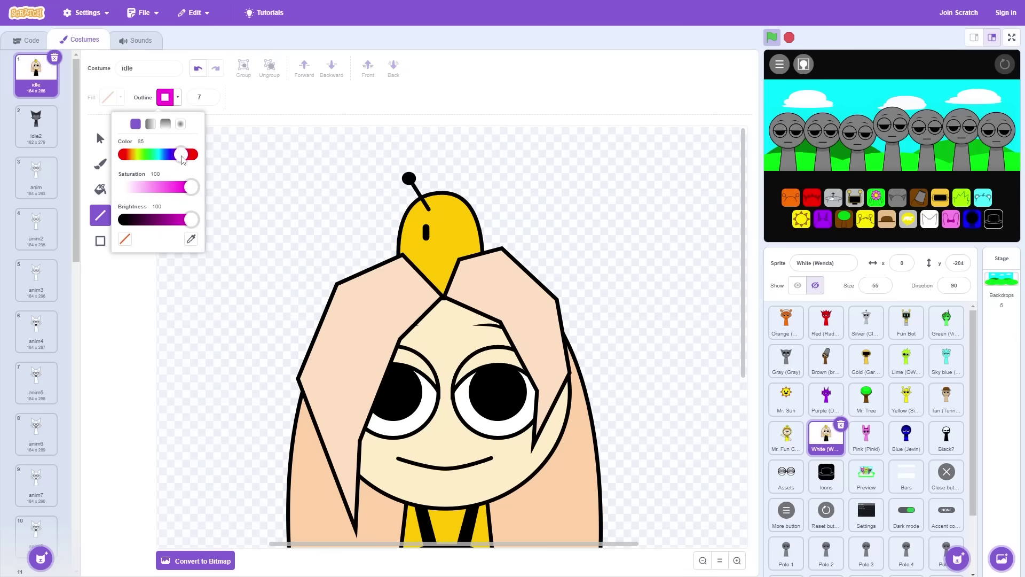
left_click_drag(182, 159, 183, 160)
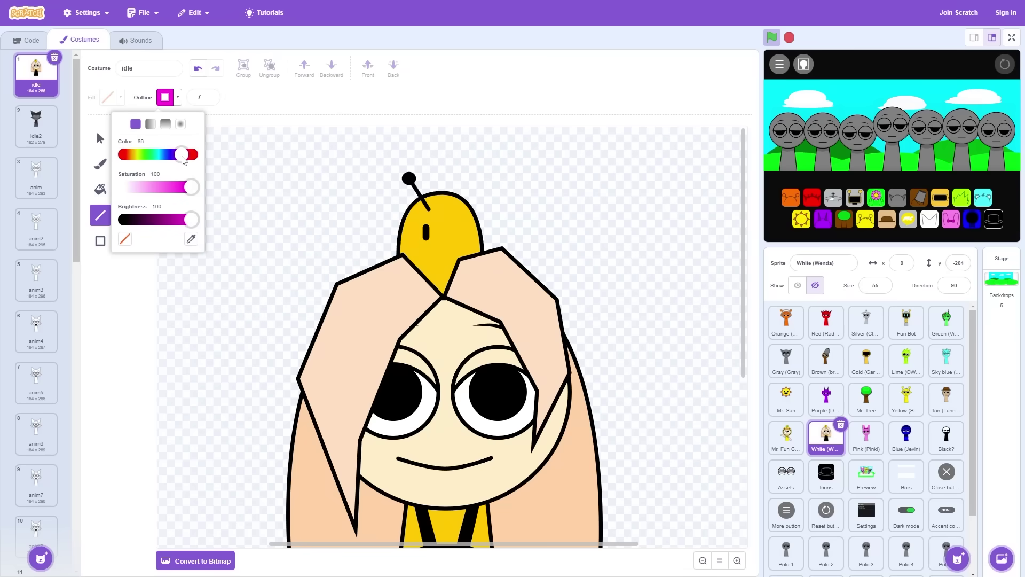
left_click(405, 240)
left_click_drag(416, 241, 410, 244)
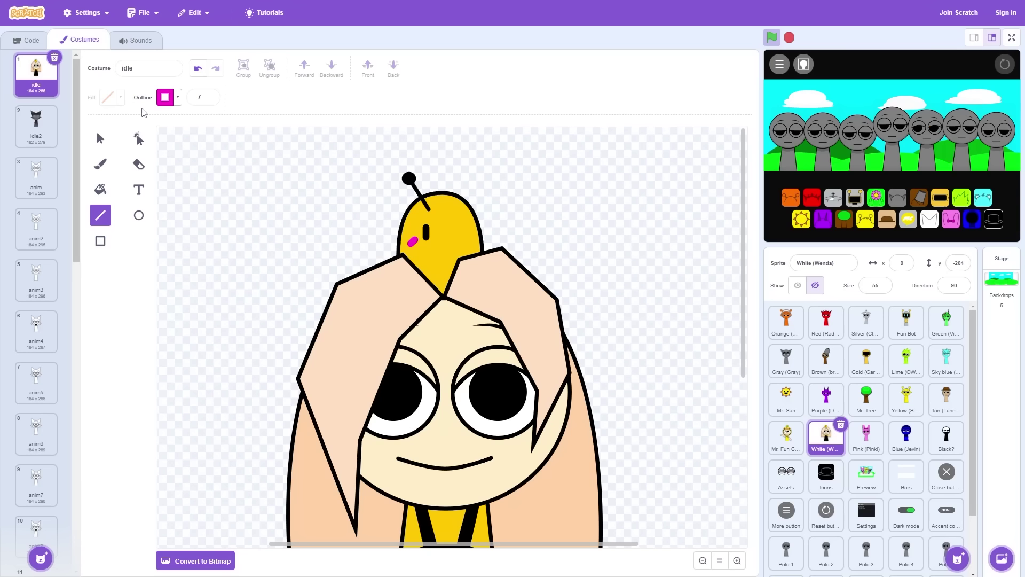
Step: Group the antenna, its ball, the dome's eye and the magenta cheek mark, and duplicate the group
left_click(99, 139)
left_click(415, 190)
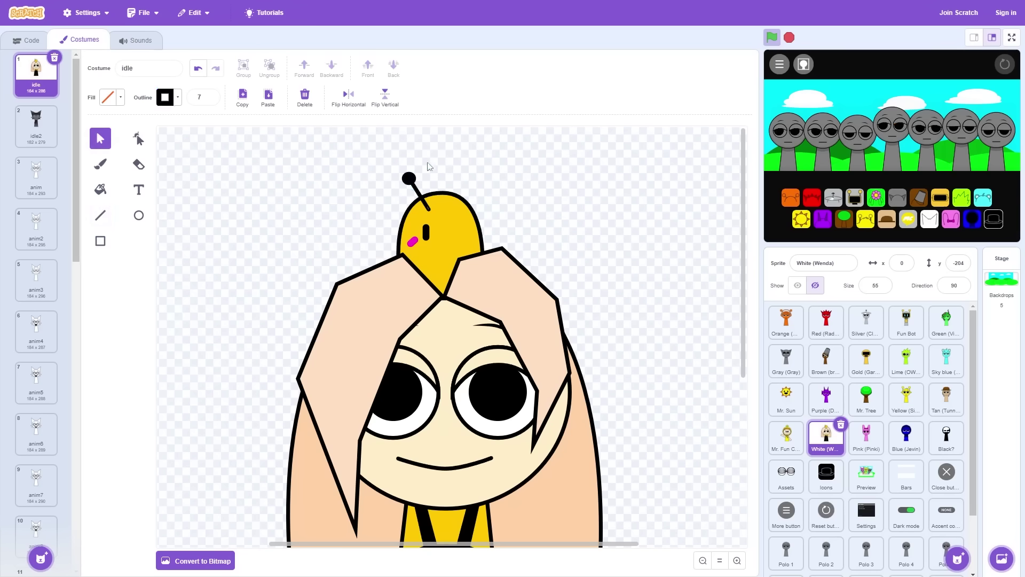
left_click(411, 178, "shift")
left_click(425, 233, "shift")
left_click(411, 241, "shift")
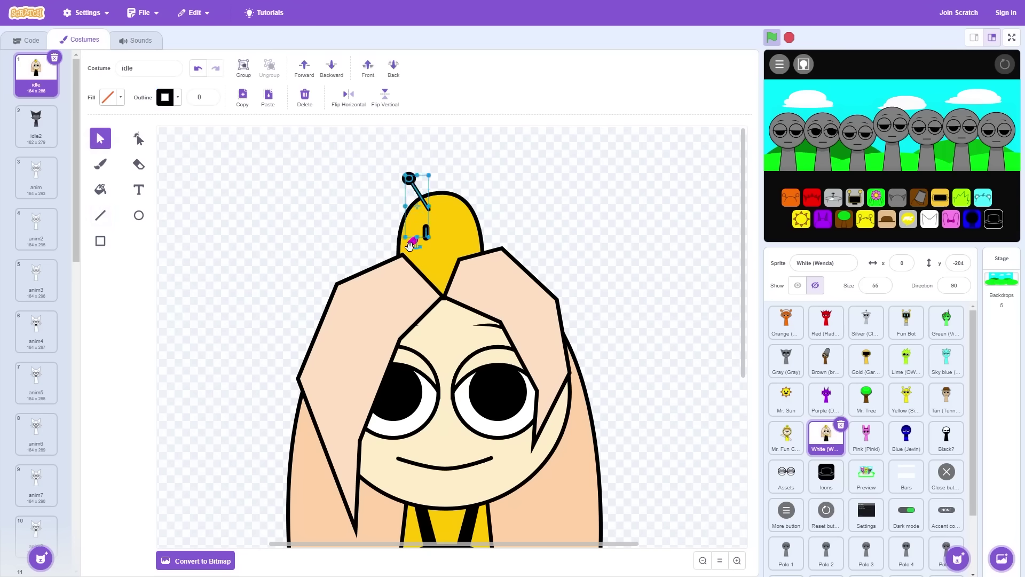
left_click(412, 244, "shift")
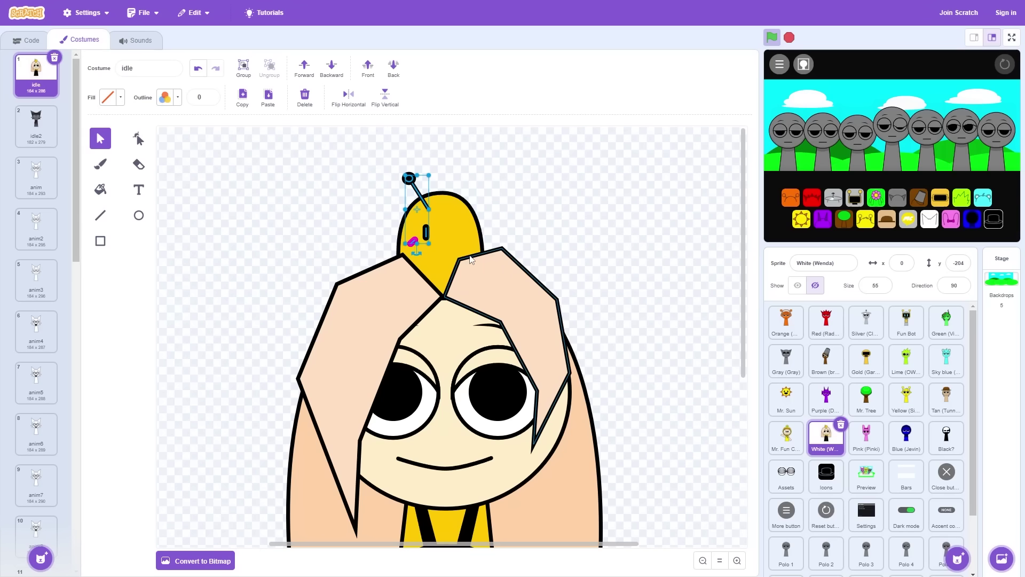
left_click(243, 67)
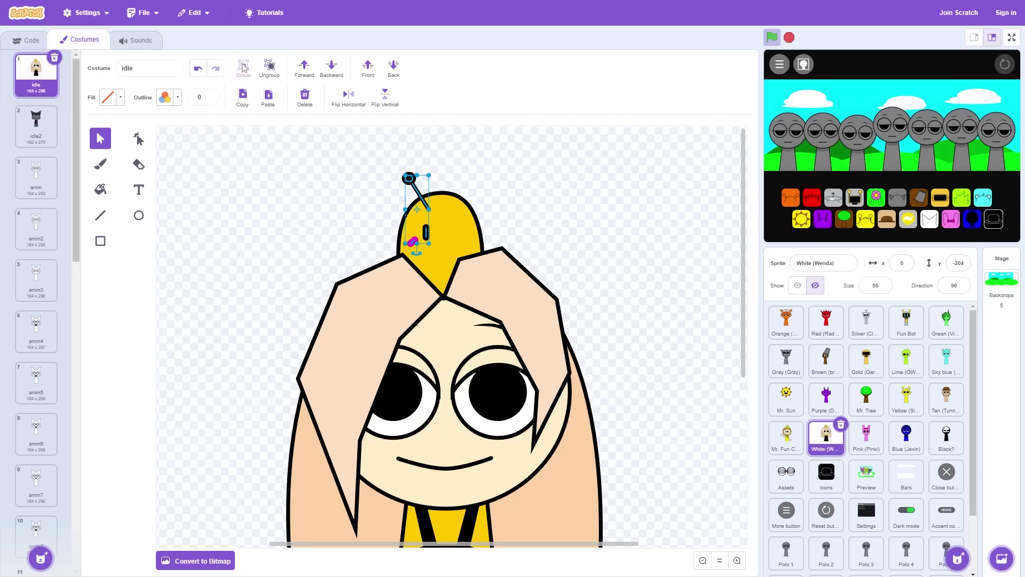
left_click(247, 105)
left_click(270, 102)
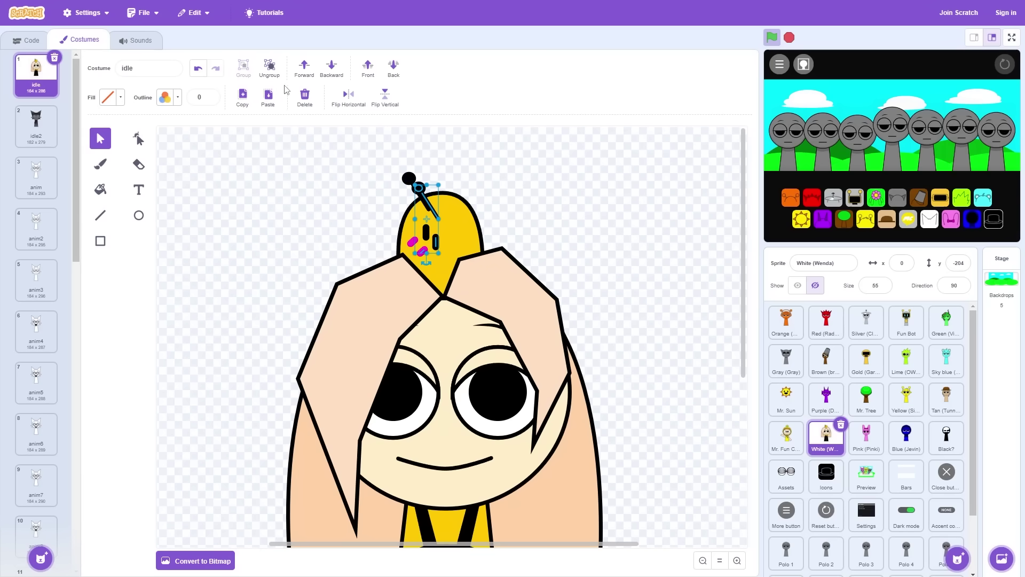
Step: Mirror the duplicated antenna, eye and cheek group horizontally and place it symmetrically on the right half of the yellow dome
left_click(348, 97)
left_click_drag(423, 211, 460, 200)
left_click(533, 203)
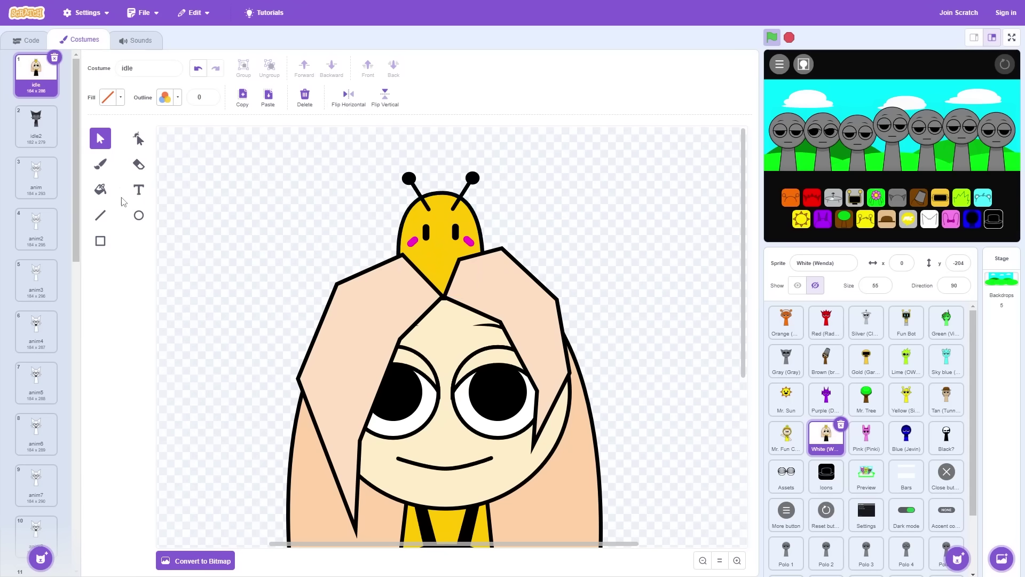
left_click(100, 215)
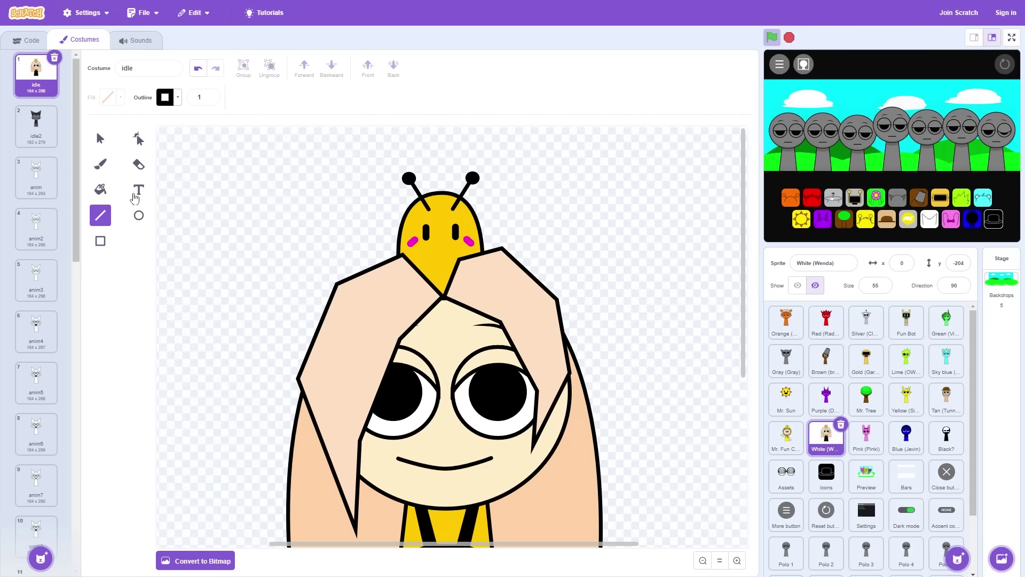
left_click_drag(433, 254, 449, 253)
key("ctrl+z")
left_click(210, 96)
left_click(210, 96)
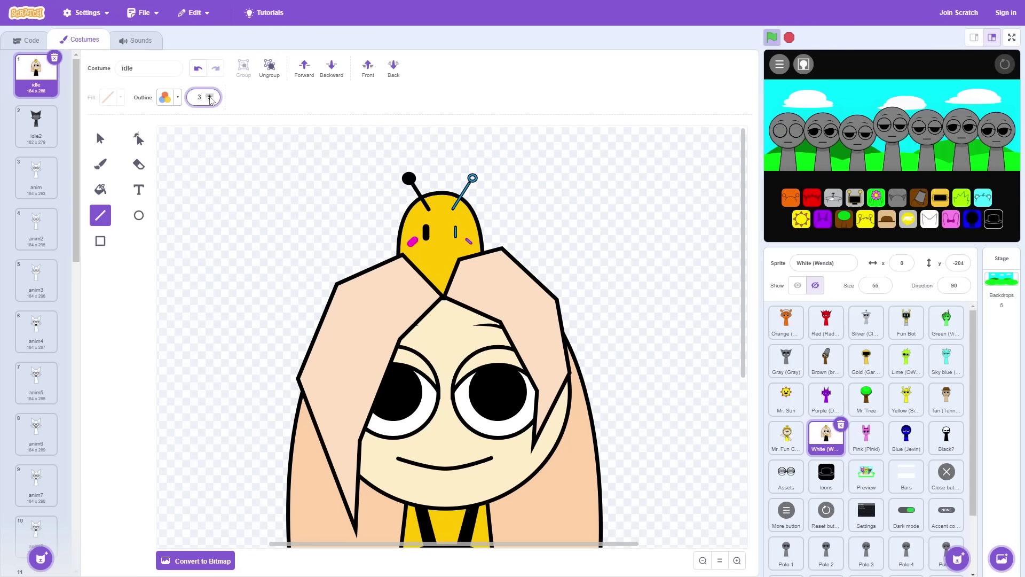
double_click(210, 96)
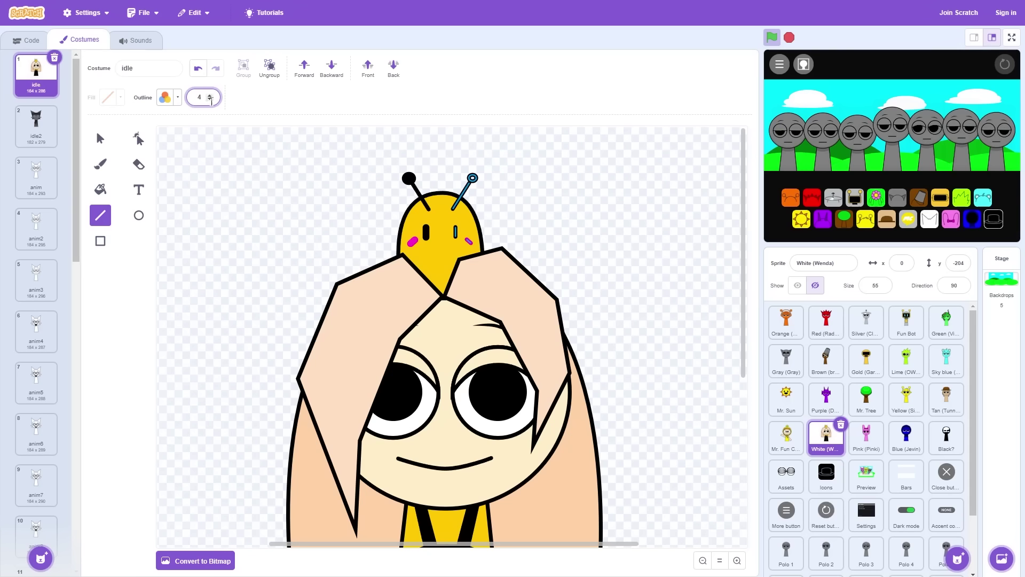
left_click(193, 74)
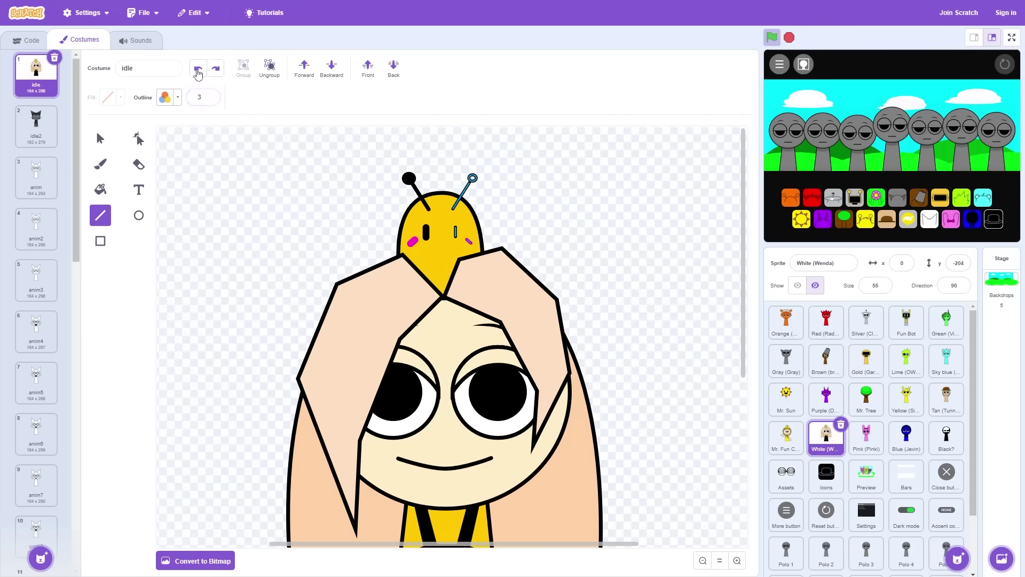
left_click(194, 73)
left_click(194, 73)
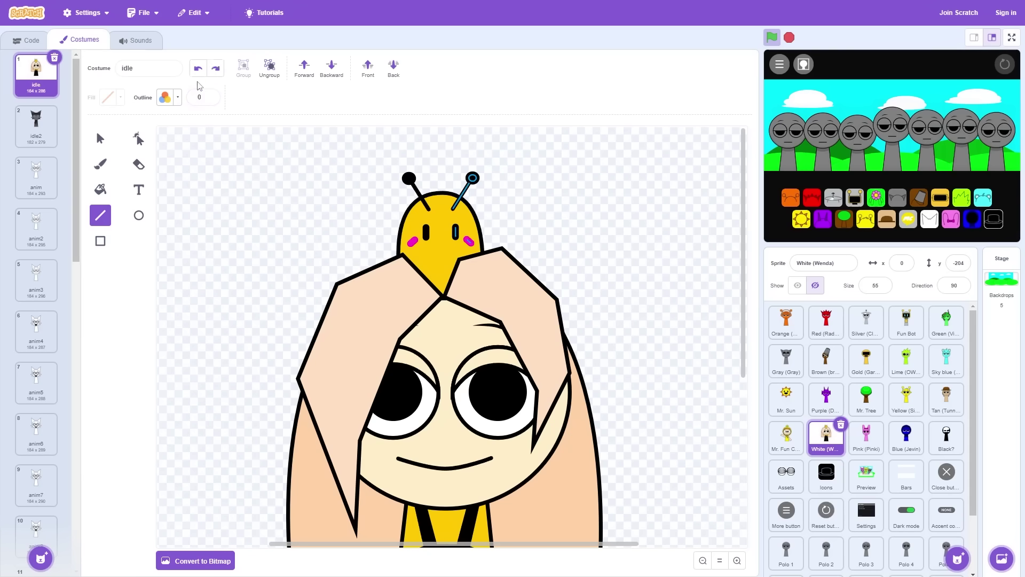
Step: Draw a short horizontal black mouth line at outline width 4 below the yellow dome's eyes with the Line tool
left_click(101, 139)
left_click(269, 154)
left_click(103, 219)
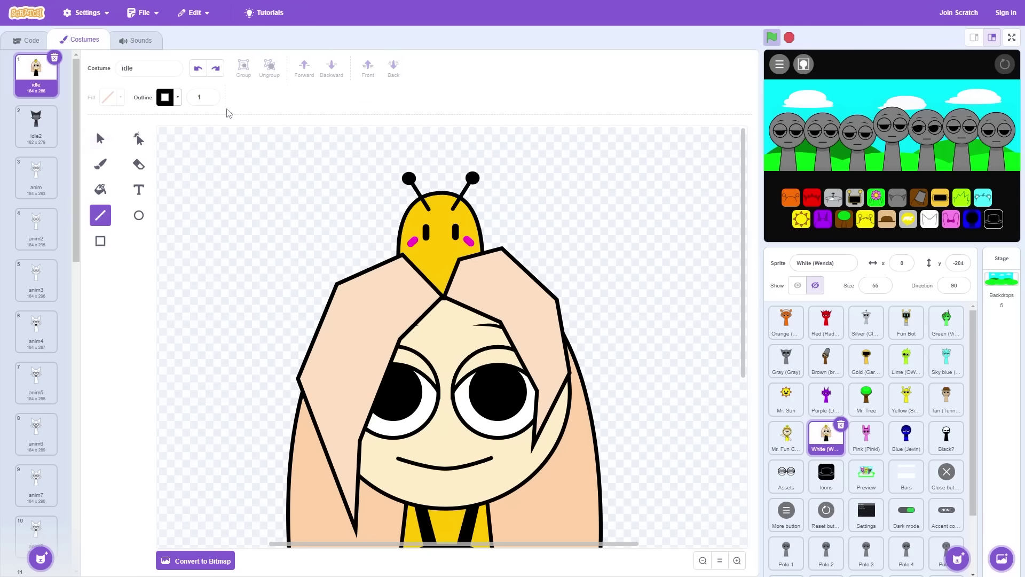
double_click(198, 97)
type("4")
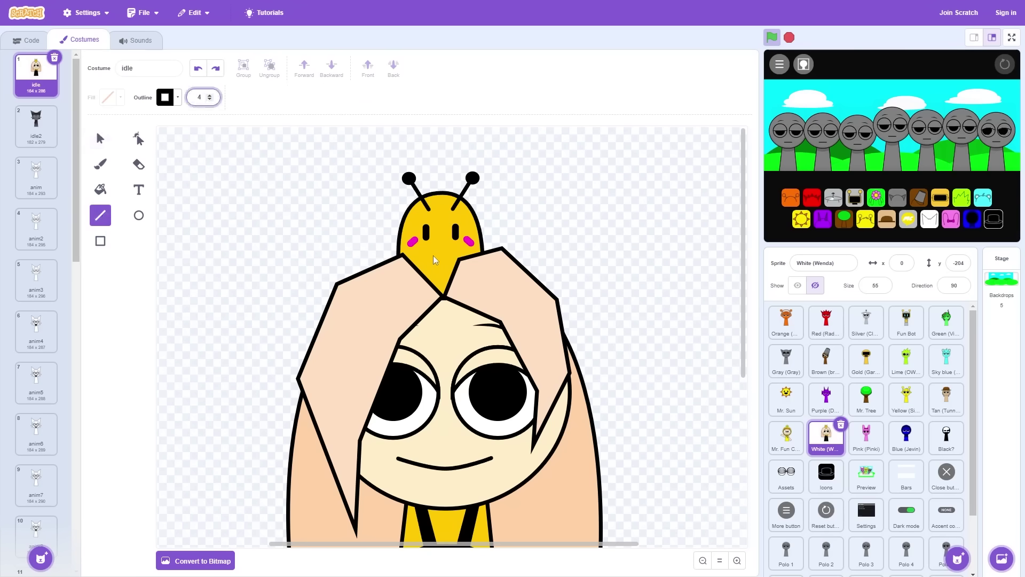
left_click_drag(432, 255, 453, 258)
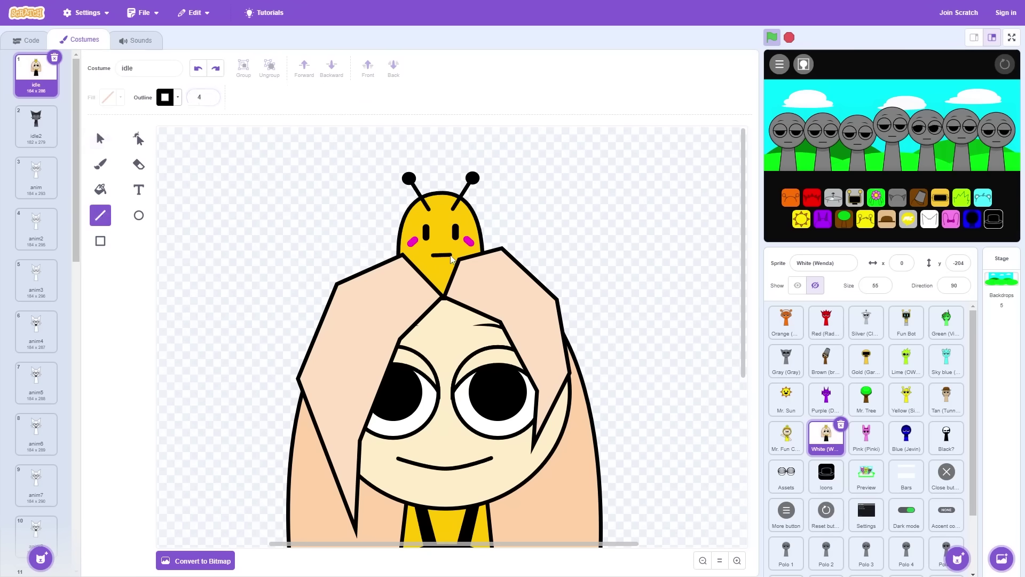
Step: Bend the middle of the dome's mouth line downward into a curved smile with the Reshape tool
left_click(138, 140)
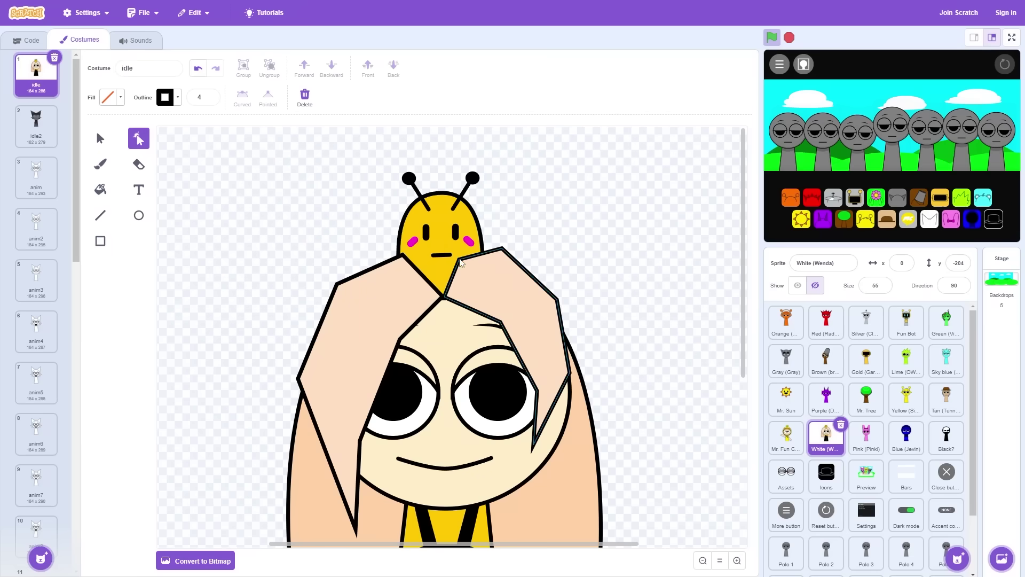
left_click(442, 255)
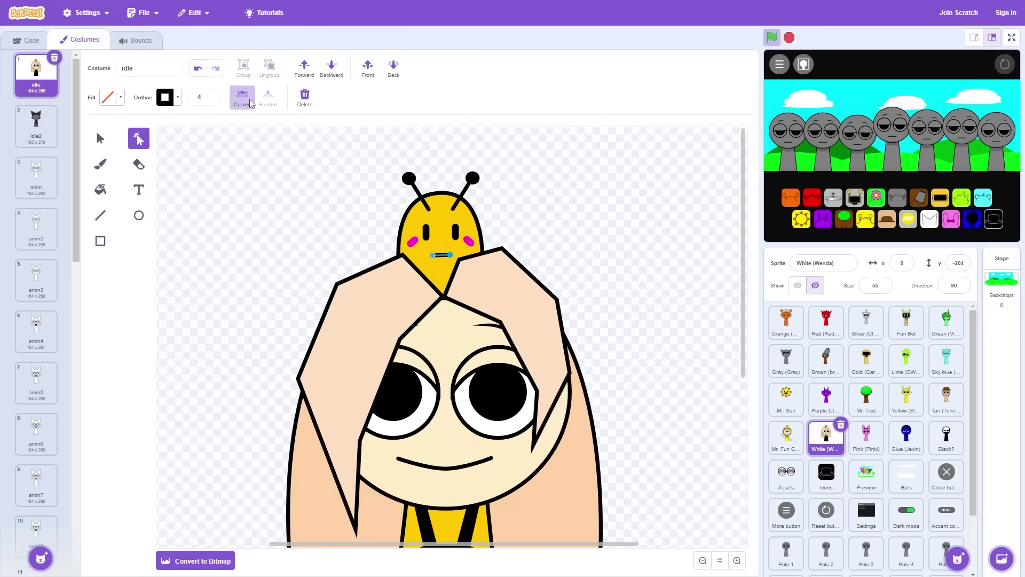
left_click(443, 255)
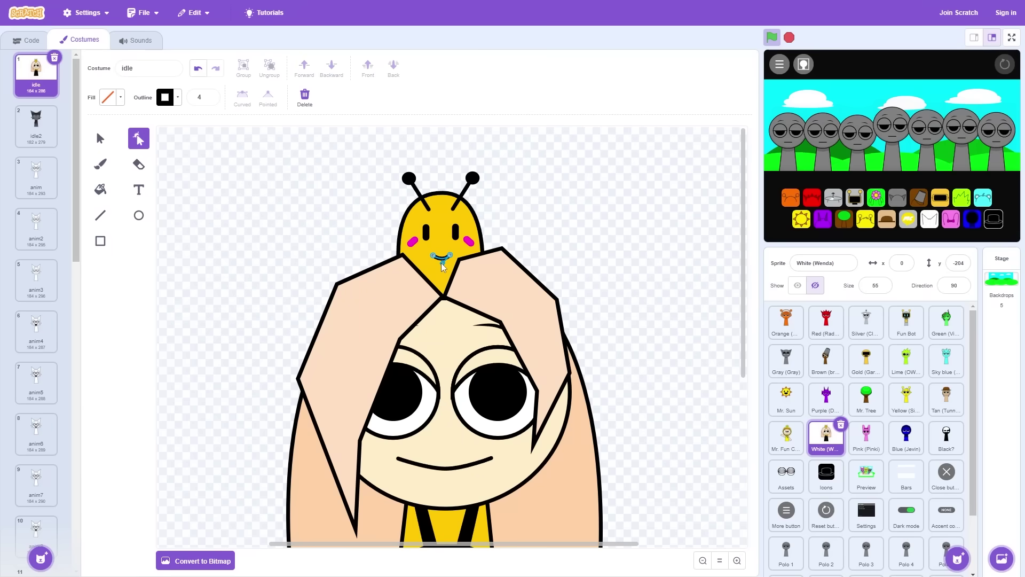
left_click(587, 227)
Step: Draw a long horizontal rectangle from the left shoulder outward and fill it with the yellow sampled from the shirt
scroll(622, 257, "down", 3)
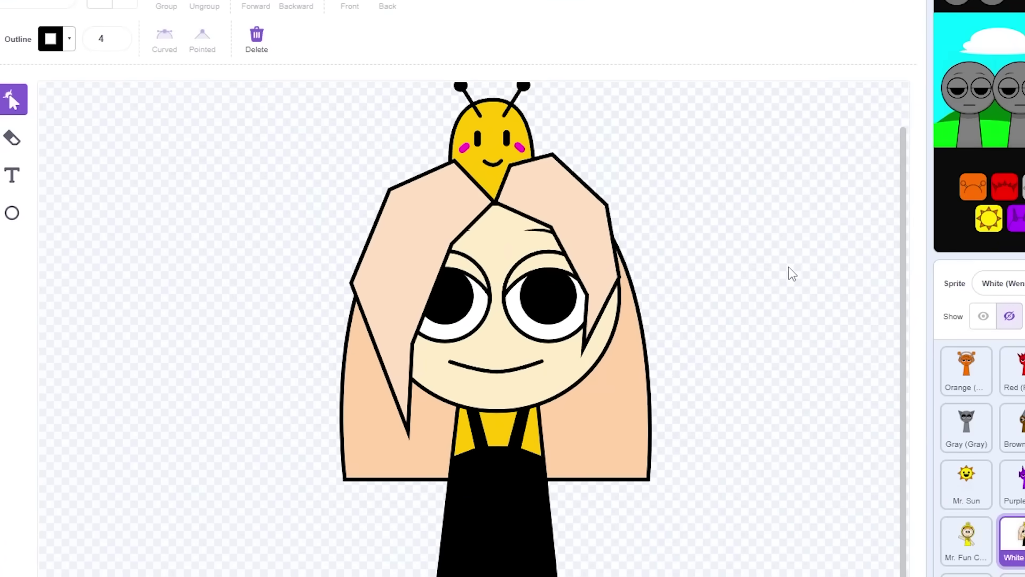
scroll(792, 271, "down", 1)
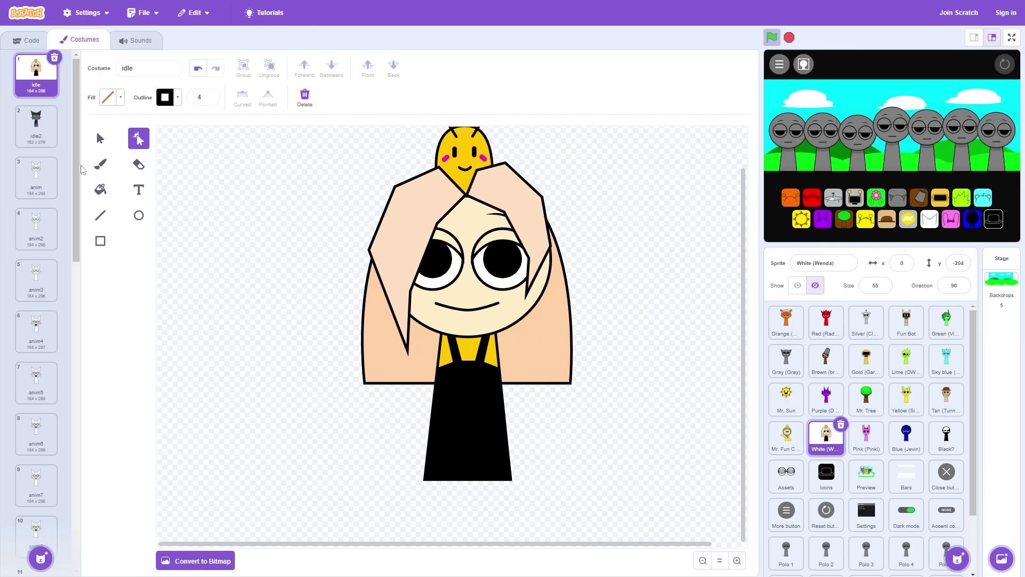
left_click(100, 241)
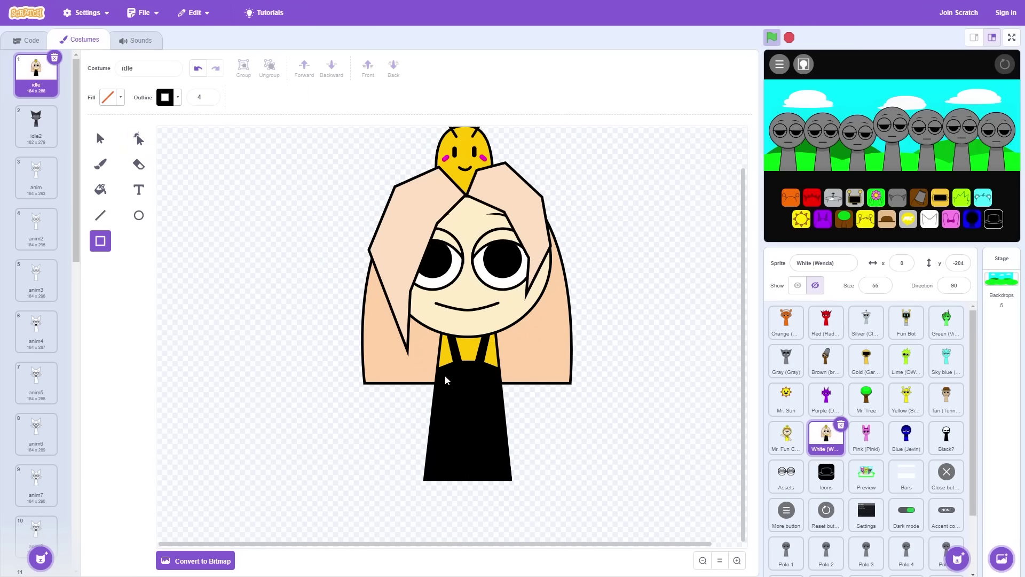
left_click_drag(445, 375, 303, 344)
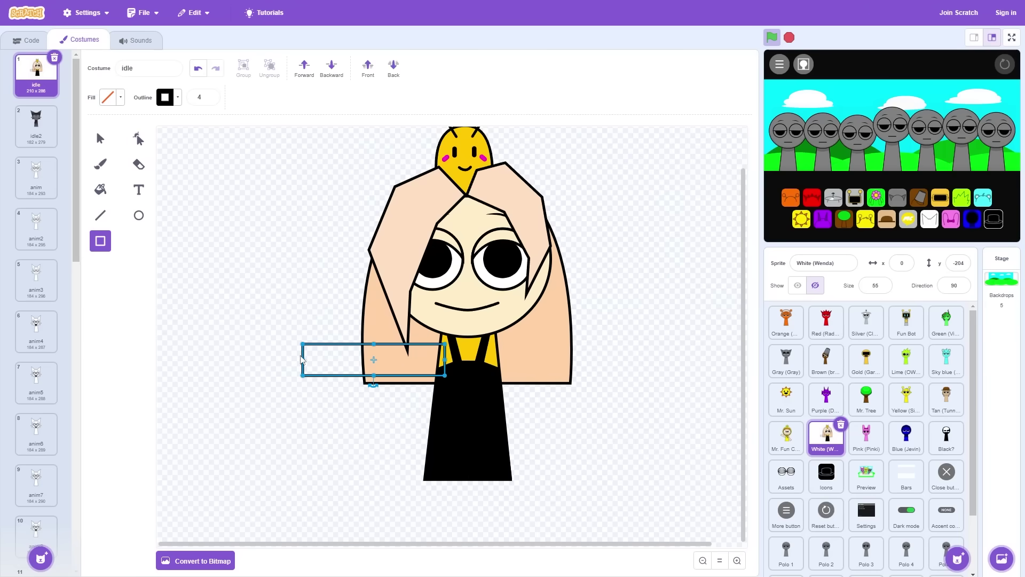
left_click(120, 101)
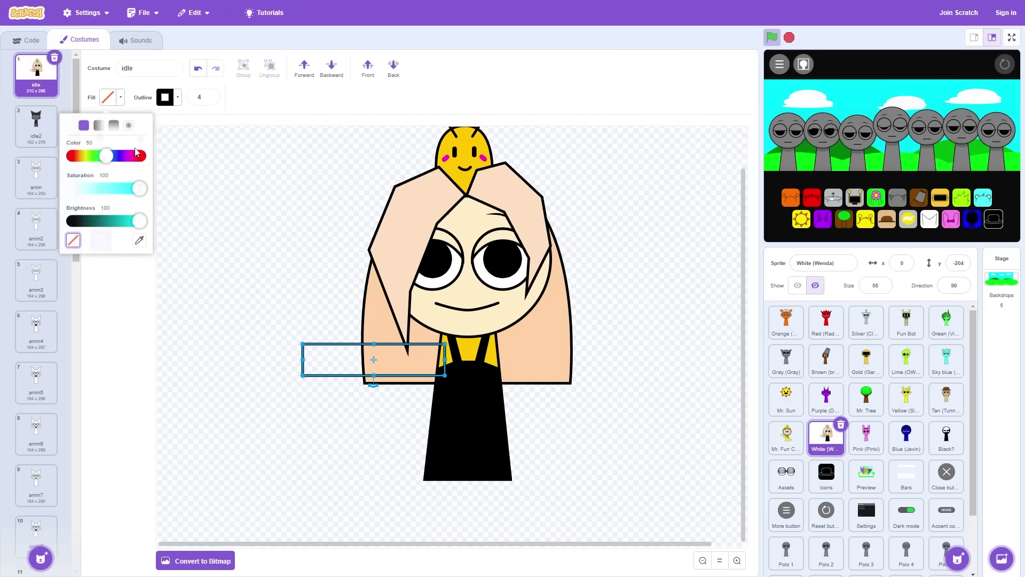
left_click(139, 239)
left_click(473, 357)
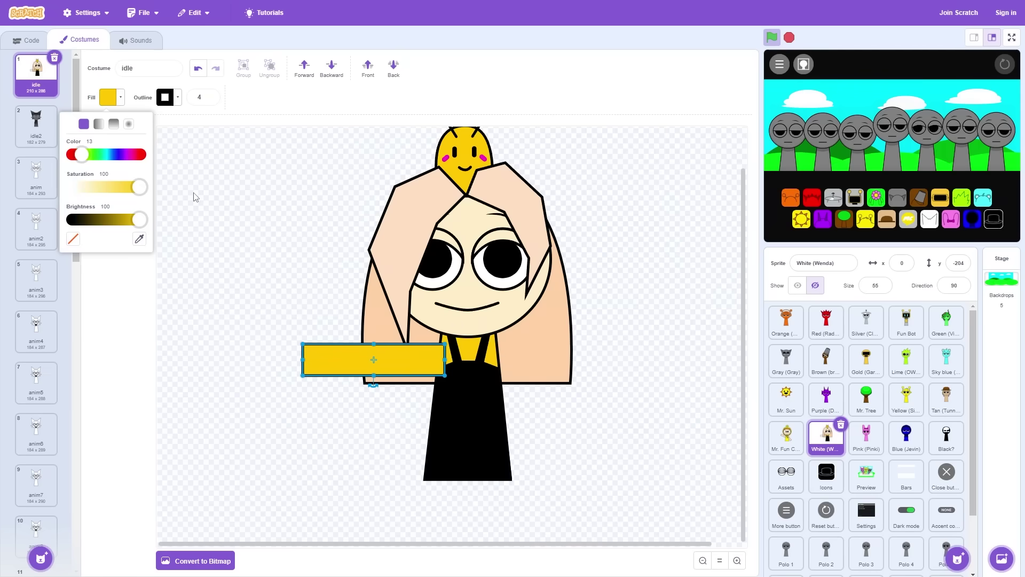
left_click(222, 153)
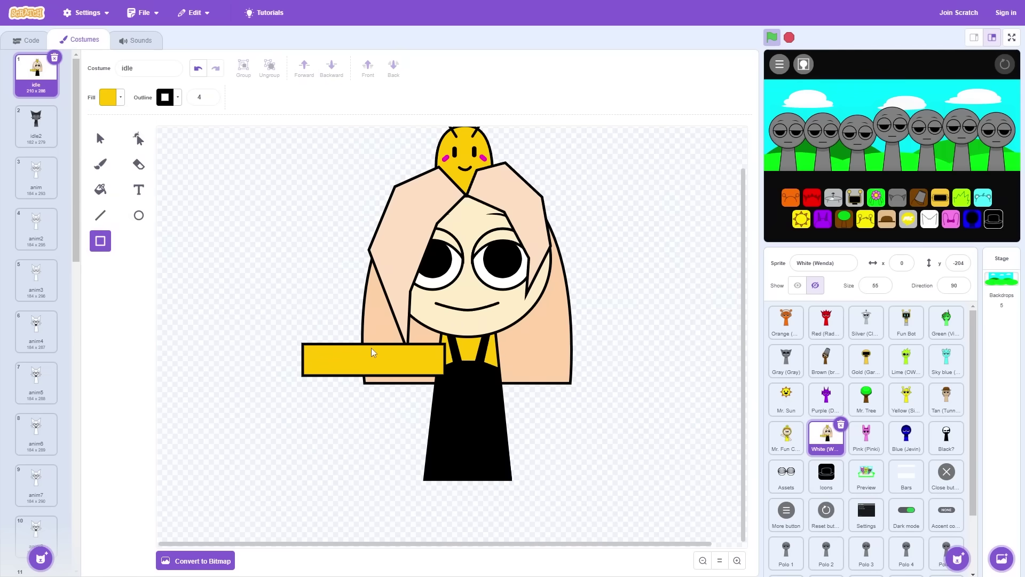
Step: Stretch the yellow arm rectangle's lower edge down slightly to make it thicker
left_click(94, 132)
left_click(393, 351)
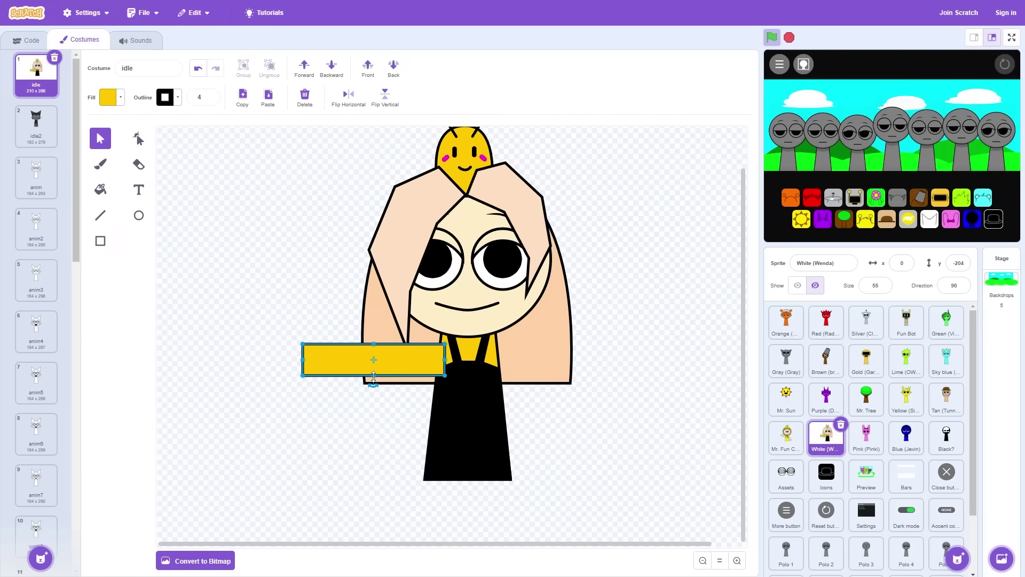
left_click_drag(373, 380, 373, 382)
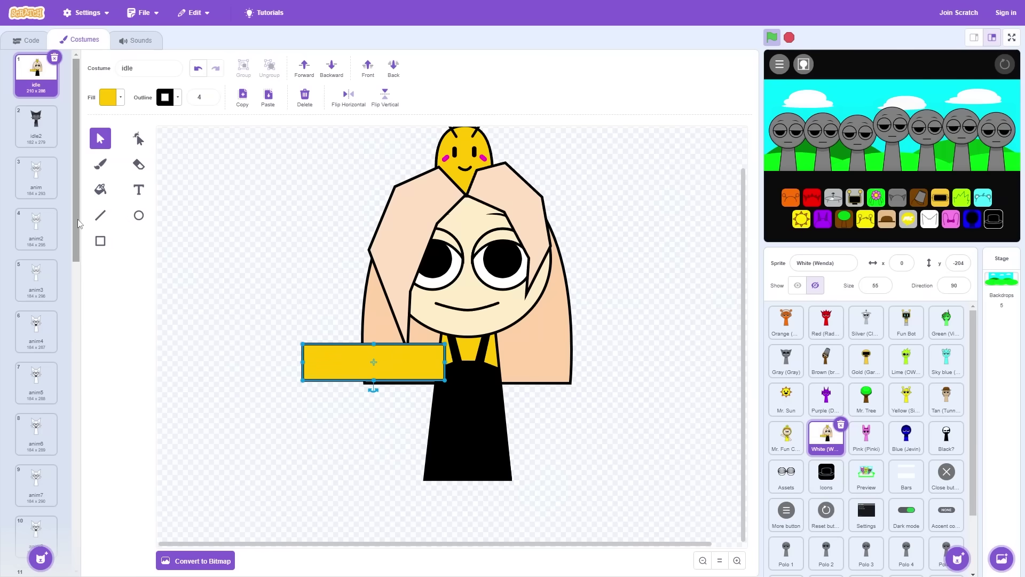
scroll(61, 331, "down", 4)
scroll(60, 332, "up", 5)
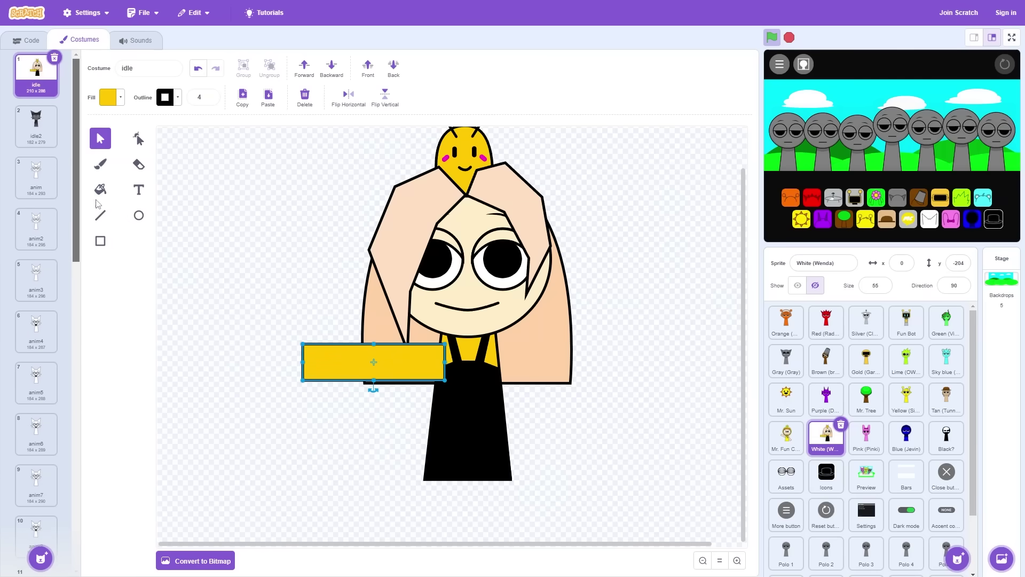
Step: Tilt the yellow rectangle into a raised arm at the left shoulder and layer it behind the body but in front of the back hair
left_click(342, 348)
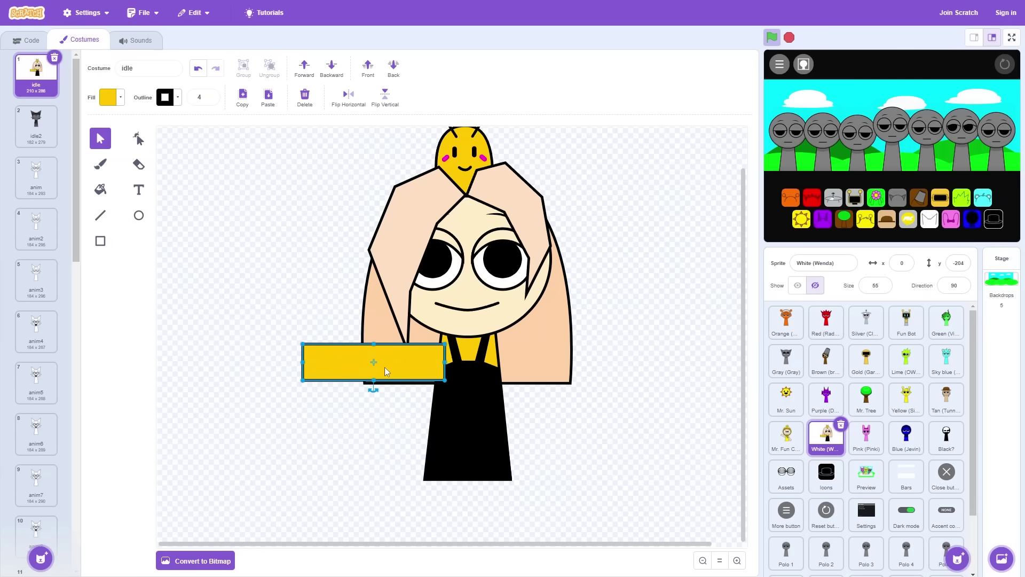
mouse_move(414, 370)
left_mouse_down()
mouse_move(361, 384)
mouse_move(418, 371)
mouse_move(422, 359)
left_mouse_up()
left_click(230, 392)
left_click(394, 65)
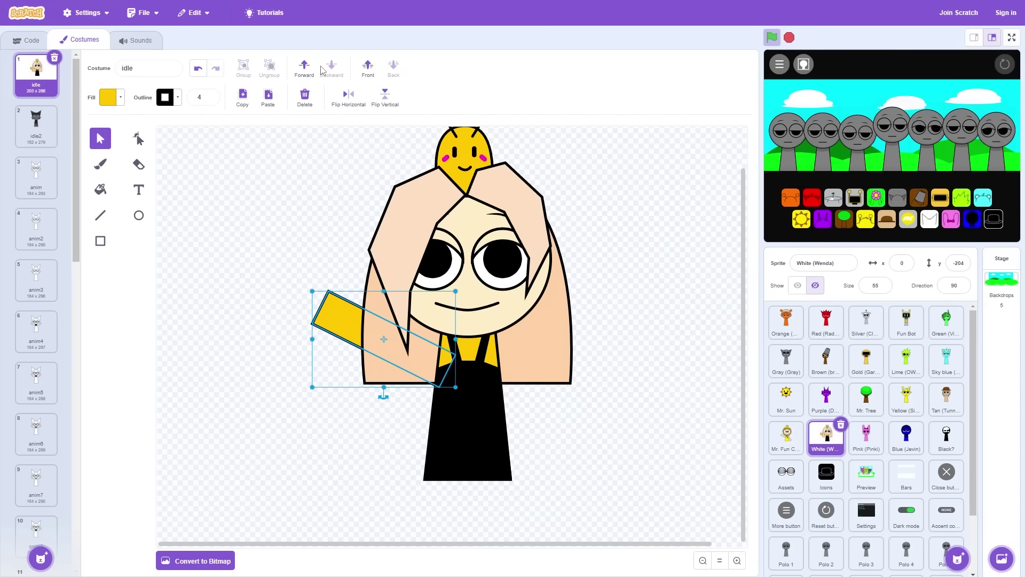
left_click(304, 66)
left_click(673, 160)
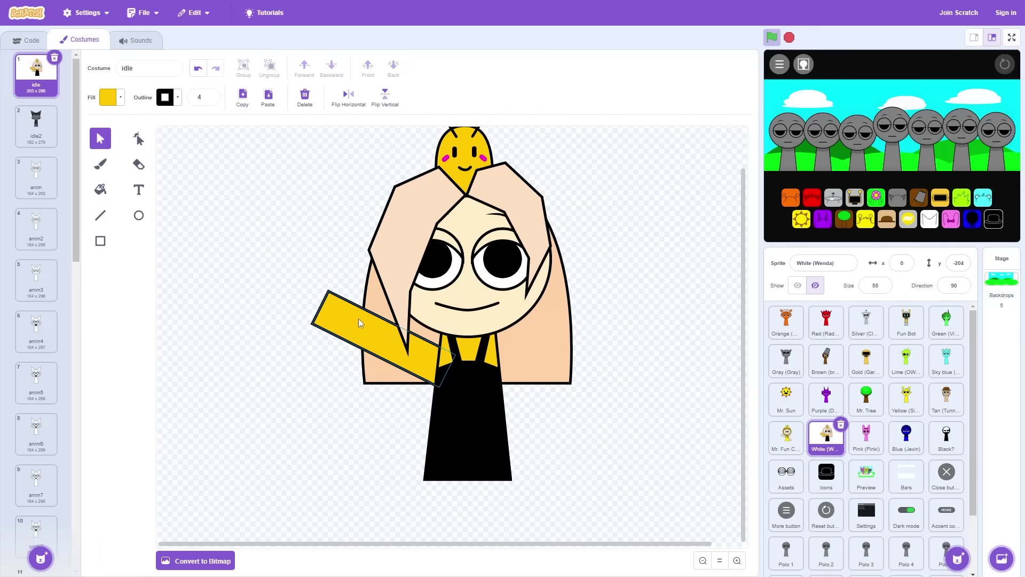
left_click_drag(358, 322, 360, 318)
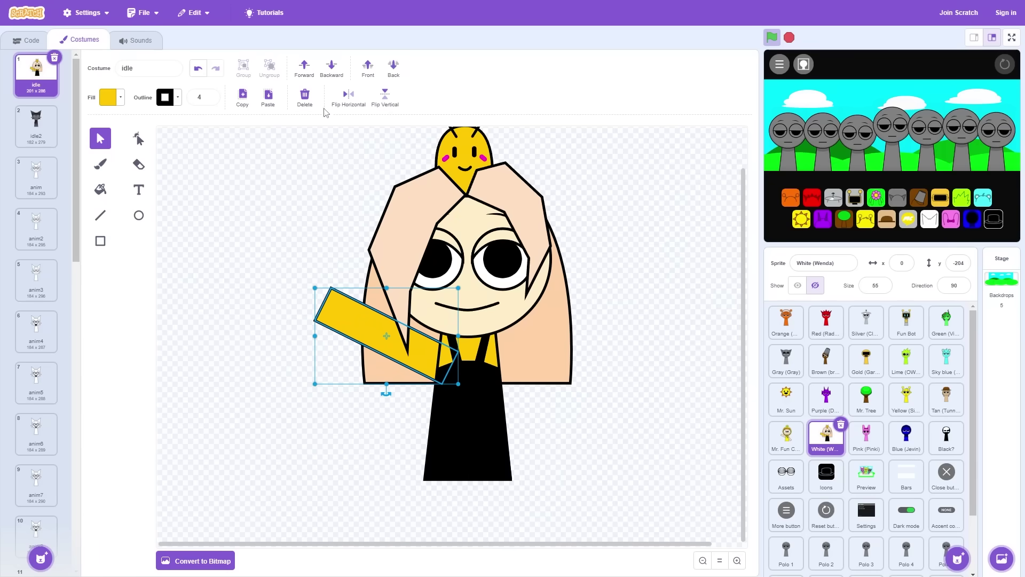
Step: Duplicate the yellow arm, flip it horizontally, and place it at the right shoulder, layered just above the back hair
left_click(243, 96)
left_click(267, 96)
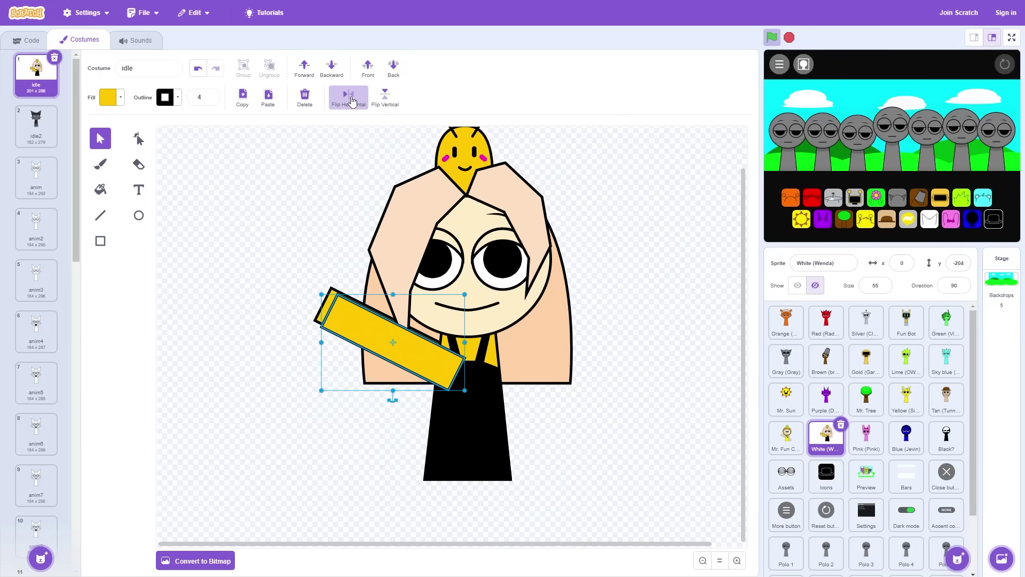
left_click(348, 96)
left_click(392, 70)
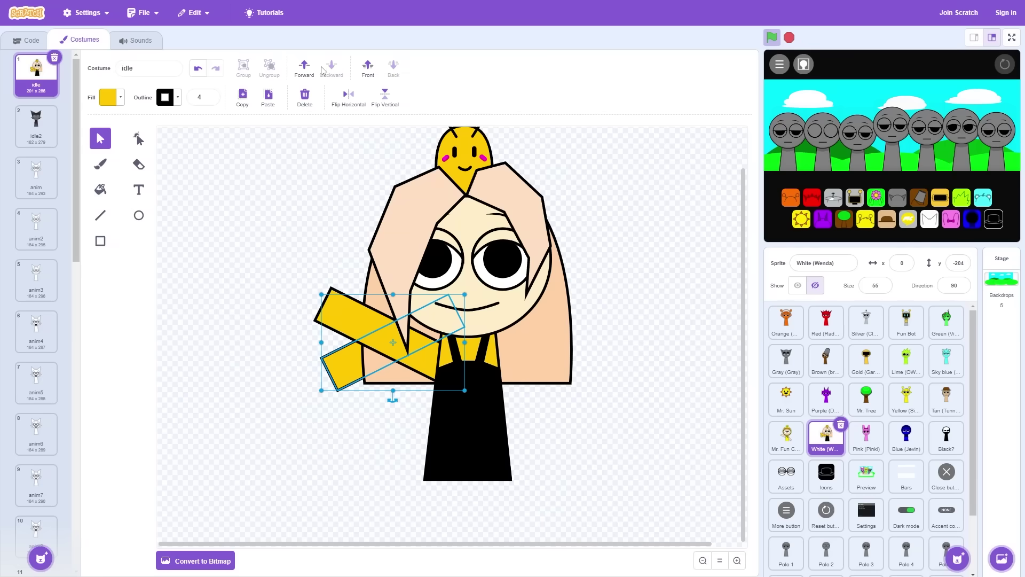
left_click(304, 70)
left_click_drag(356, 358, 514, 346)
left_click(663, 260)
scroll(703, 304, "up", 1)
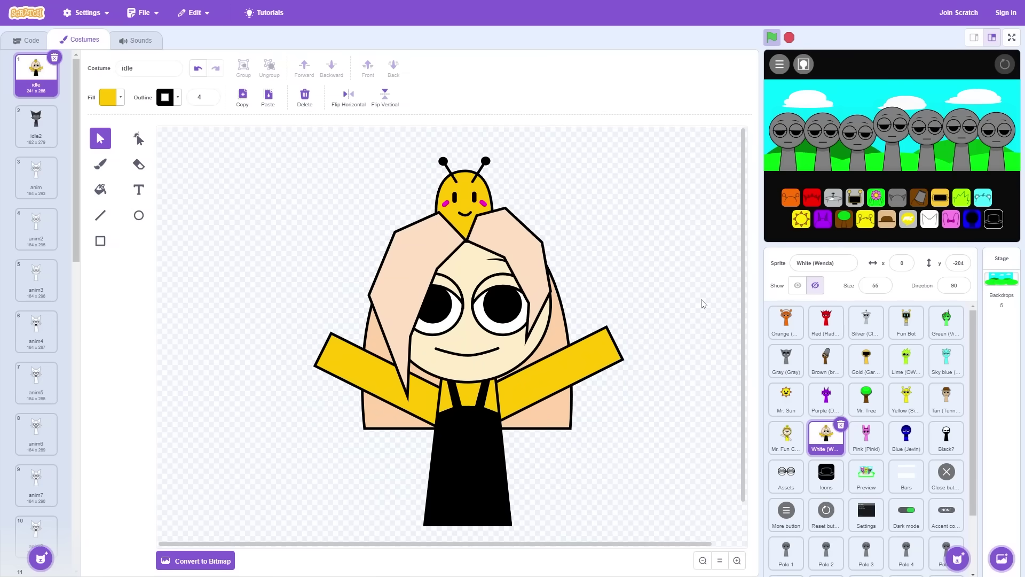
scroll(693, 294, "down", 1)
left_click(476, 393)
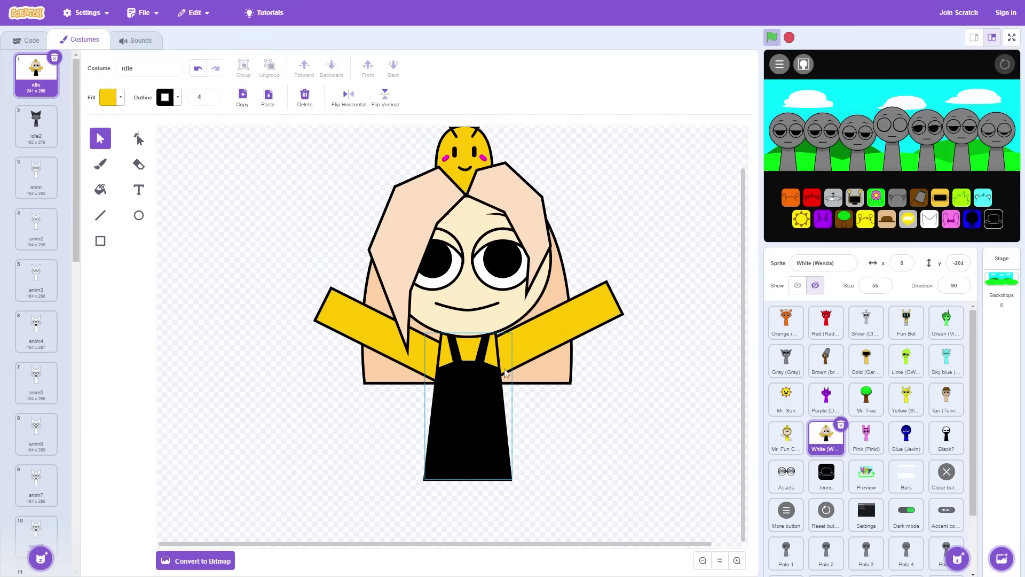
left_click(311, 365)
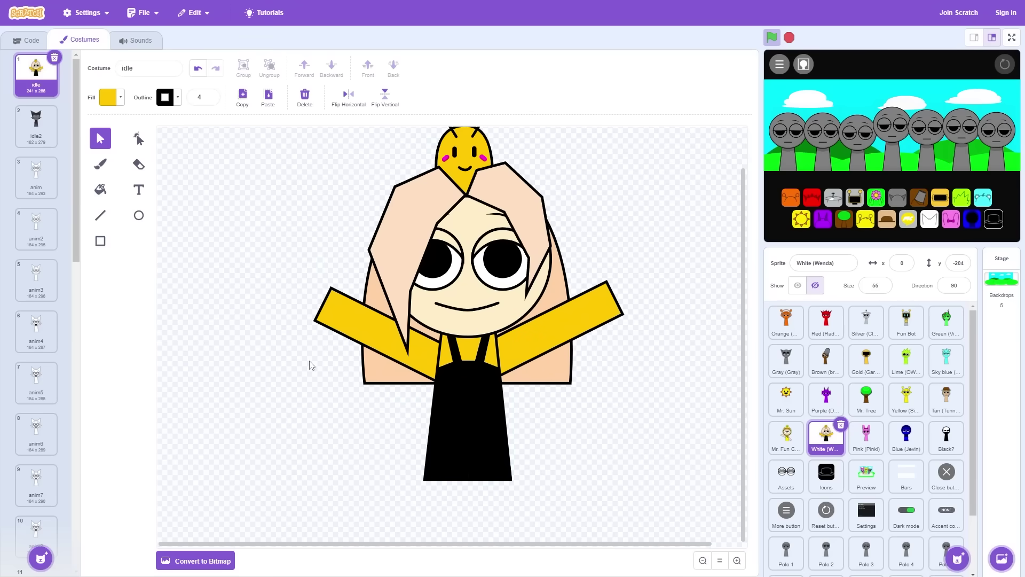
Step: Draw a small vertical yellow oval with no outline on the upper front of the black dress with the Circle tool
left_click(138, 215)
left_click(178, 100)
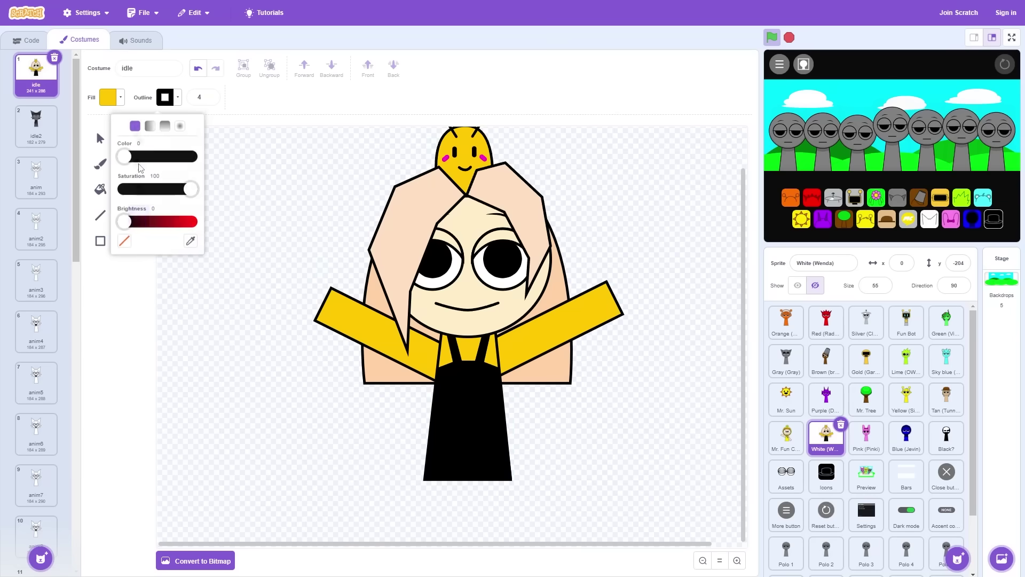
left_click(125, 239)
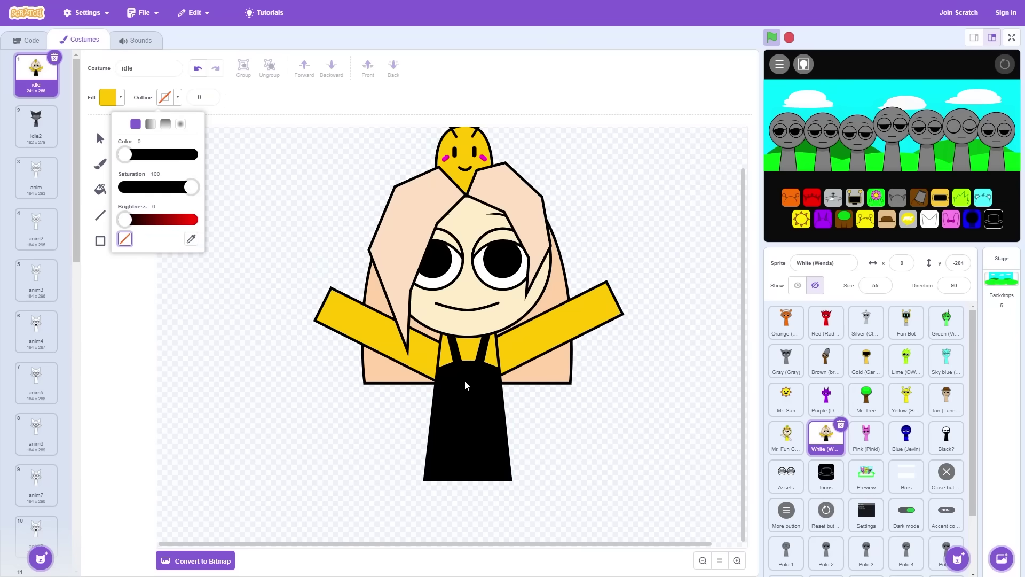
left_click_drag(464, 380, 473, 403)
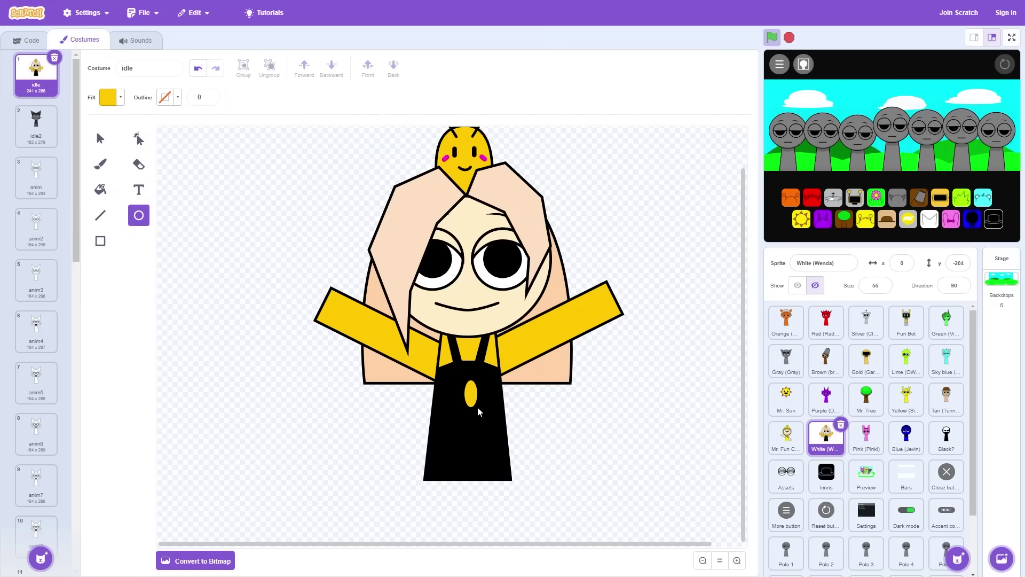
left_click_drag(479, 407, 461, 381)
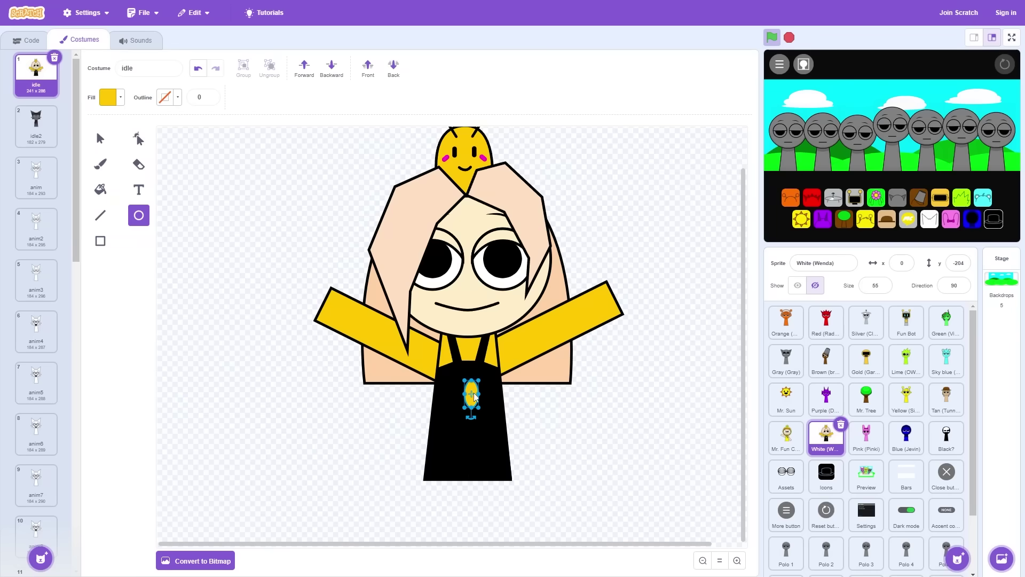
Step: Draw two horizontal yellow ovals, one above the other, across the vertical yellow oval on the black dress
scroll(547, 405, "up", 5)
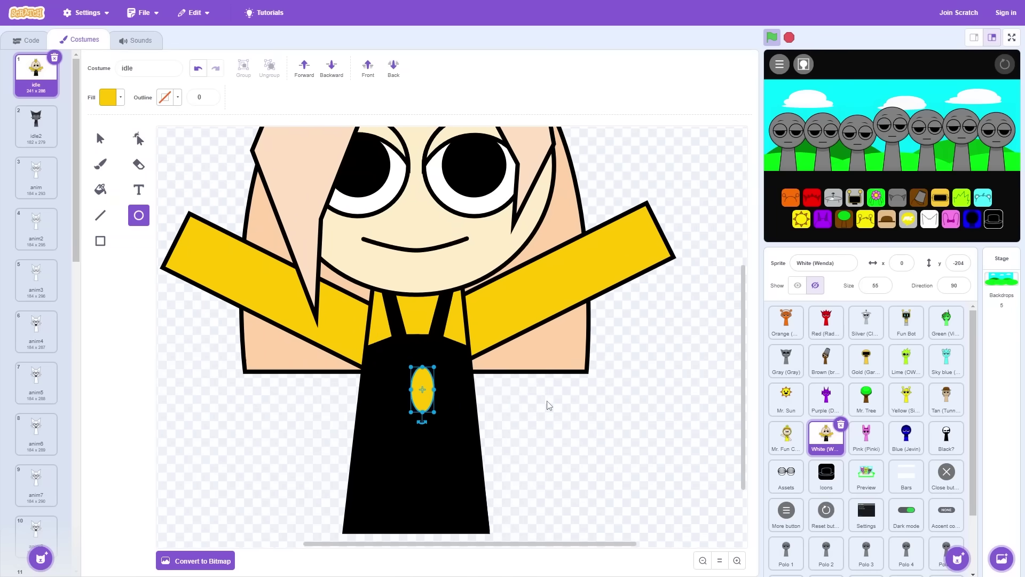
left_click_drag(374, 400, 374, 398)
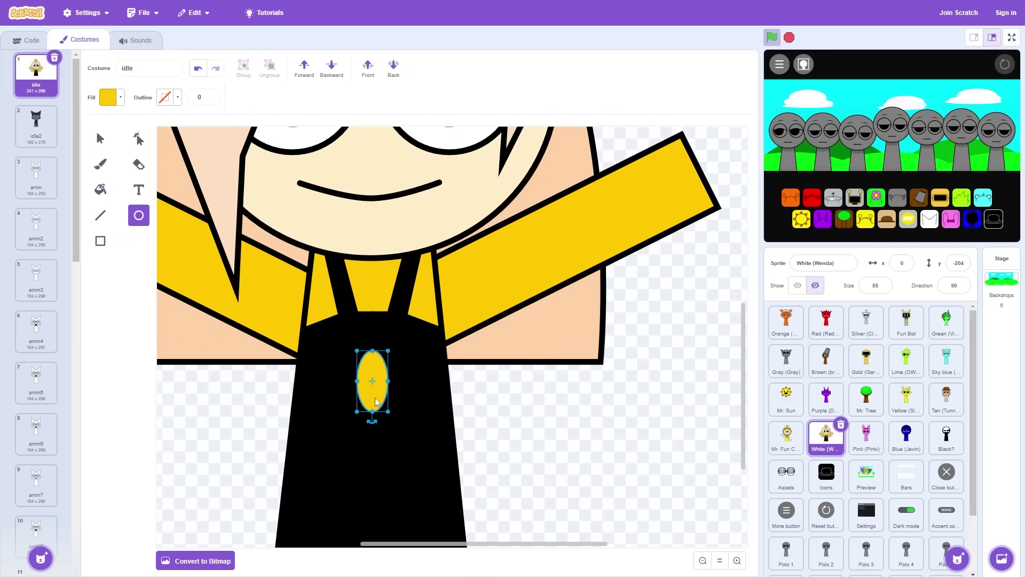
left_click(140, 219)
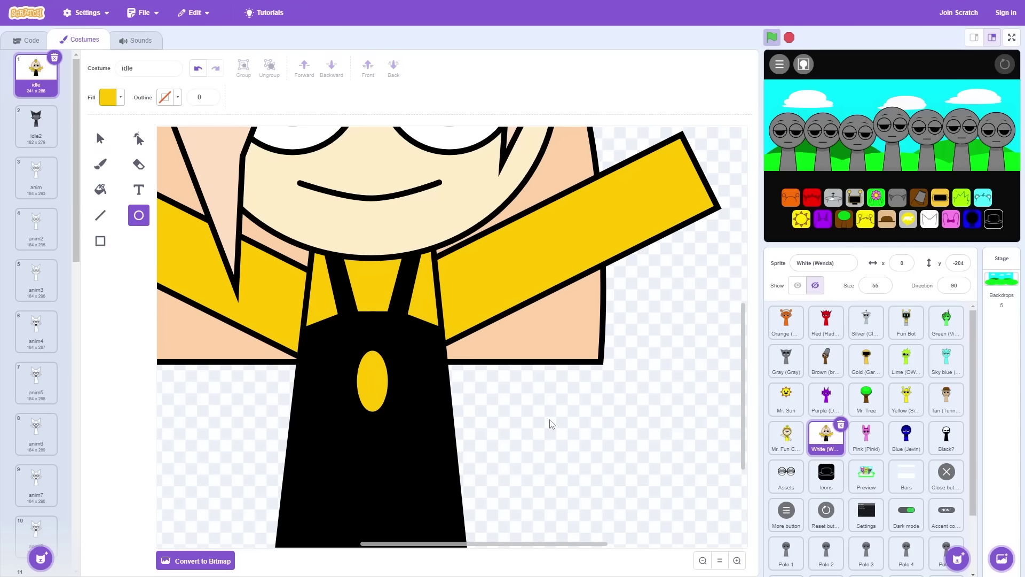
key("ctrl+z")
left_click_drag(339, 365, 352, 370)
mouse_move(411, 383)
left_mouse_down()
mouse_move(401, 402)
mouse_move(410, 380)
left_mouse_up()
left_click_drag(343, 403, 406, 389)
Step: Reshape both ends of the upper horizontal oval with the Reshape tool into wide, rounded, upward-flaring wings
left_click(145, 144)
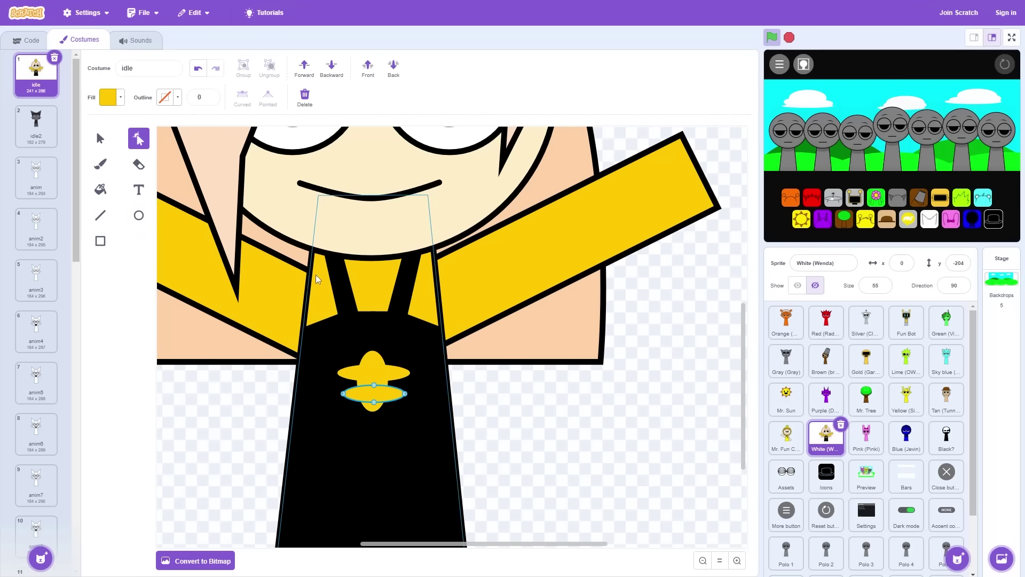
left_click(352, 376)
left_click(337, 372)
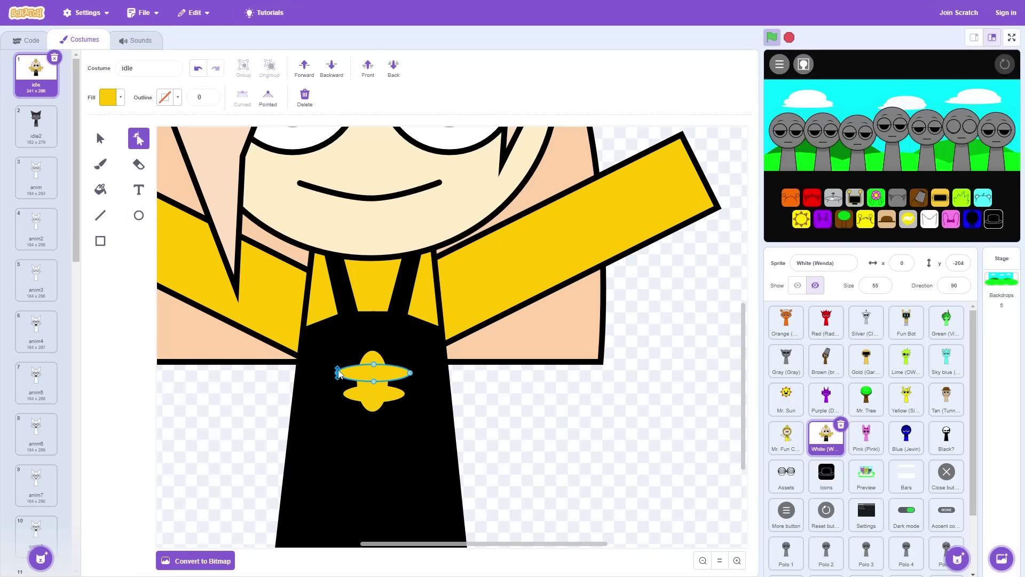
left_click(410, 372)
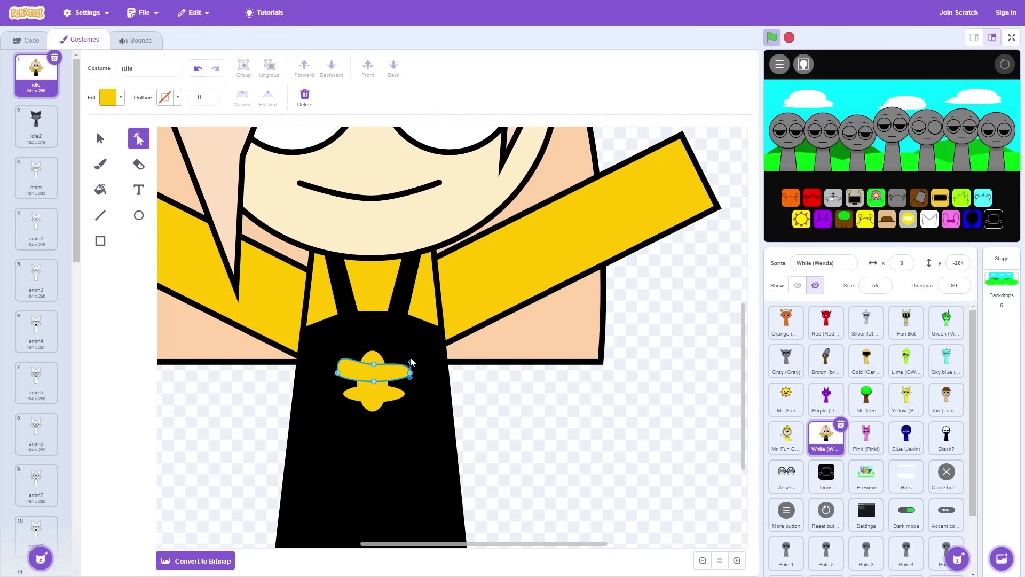
left_click(337, 372)
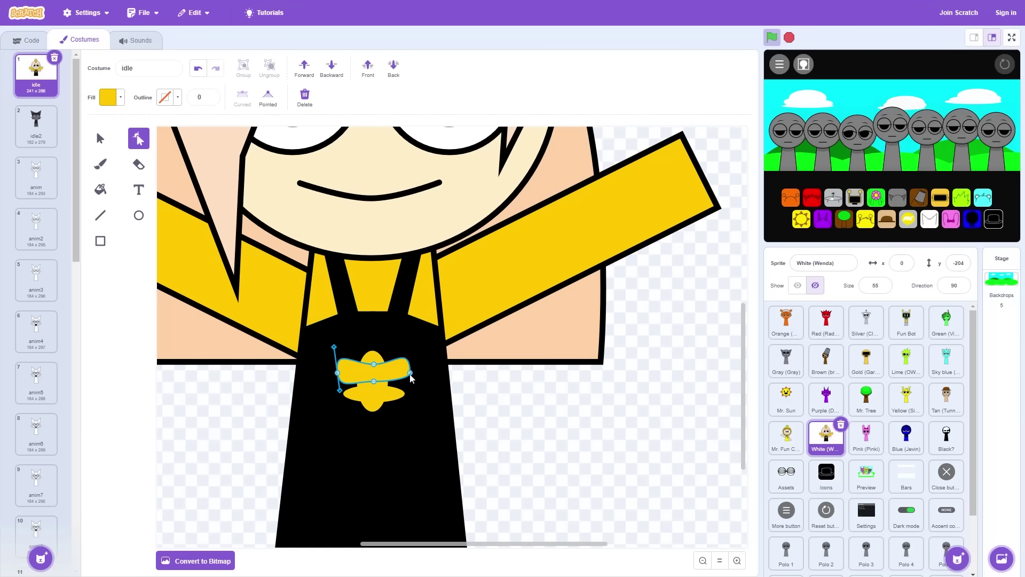
left_click(410, 372)
Step: Reshape both ends of the lower horizontal oval into blunt, downward-flaring wings to complete the yellow bee emblem
left_click(347, 395)
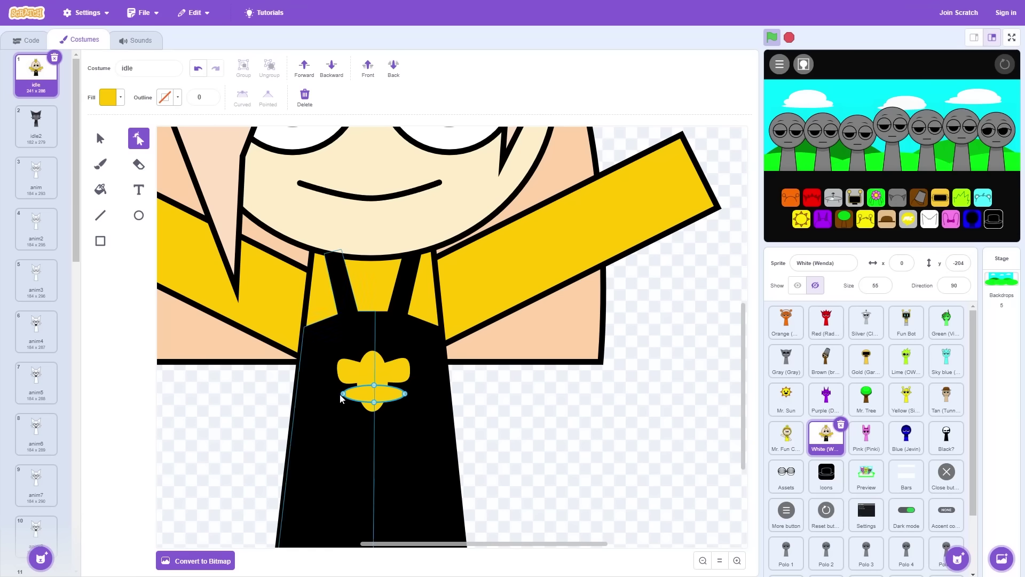
left_click(343, 393)
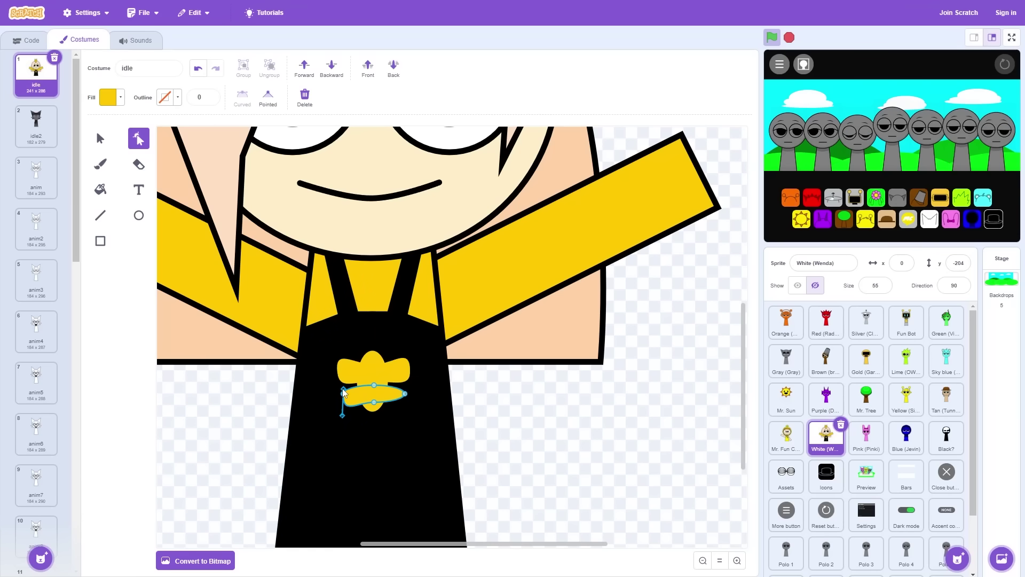
left_click_drag(343, 388, 343, 381)
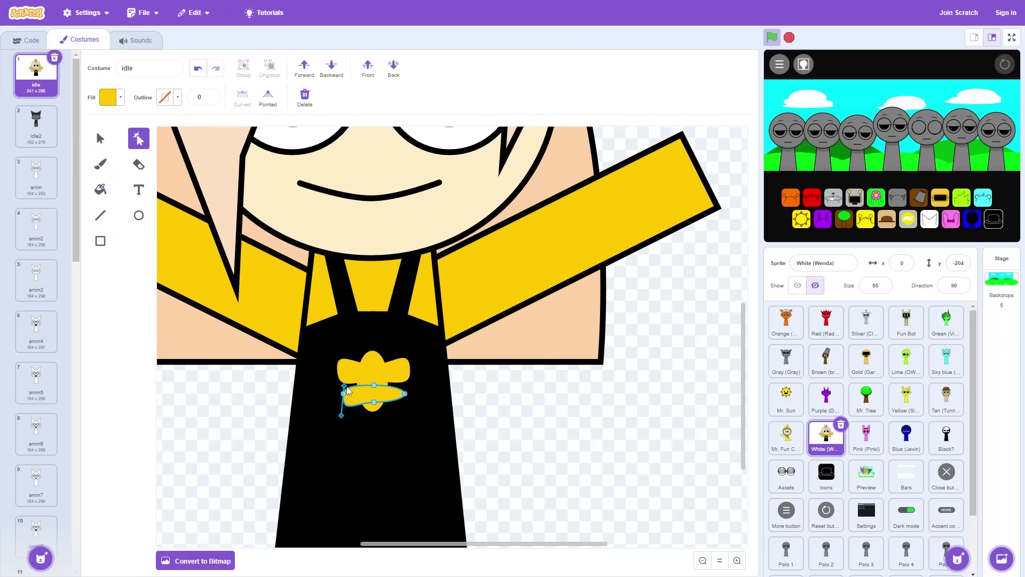
left_click(405, 393)
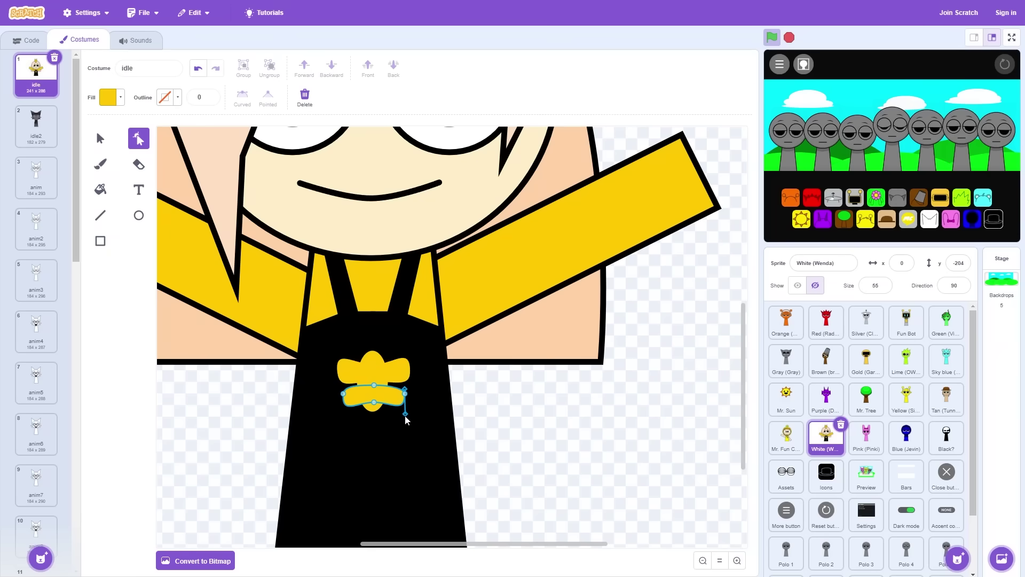
left_click_drag(406, 420, 398, 414)
left_click(583, 412)
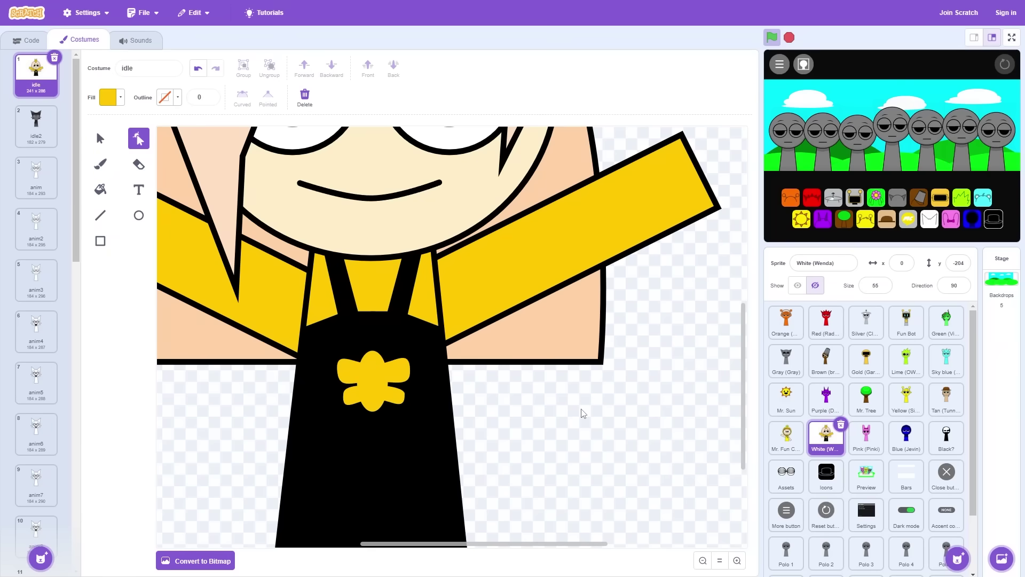
Step: Examine the whole idle costume and compare it with the Bbibbi.png reference picture in the image viewer
scroll(554, 312, "down", 3)
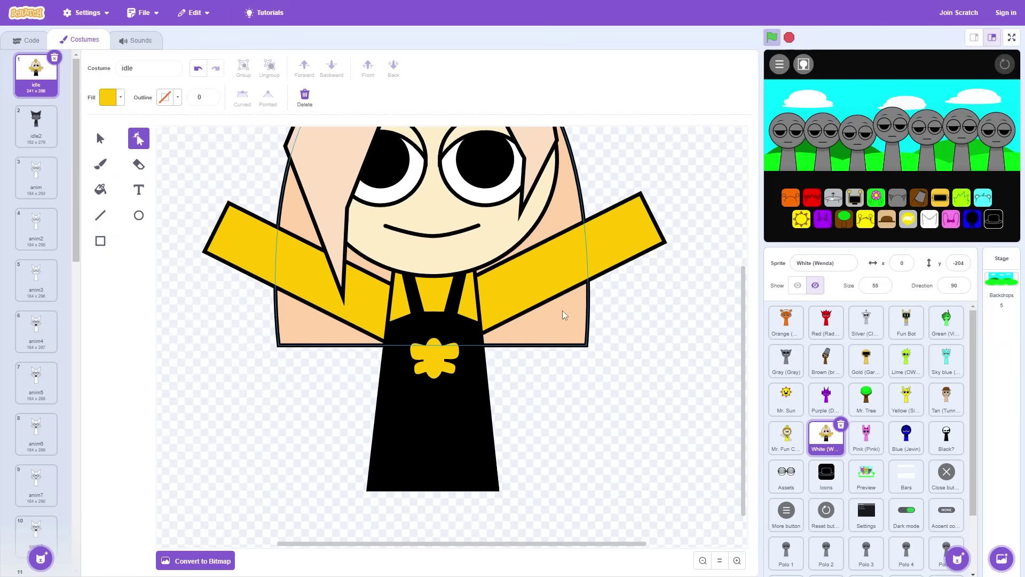
scroll(562, 309, "down", 3)
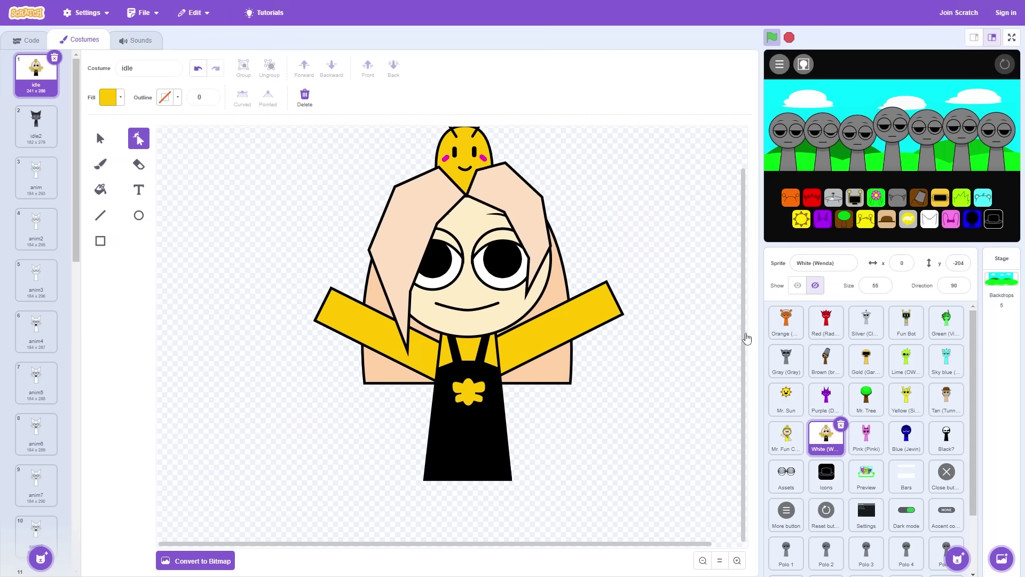
scroll(746, 338, "up", 2)
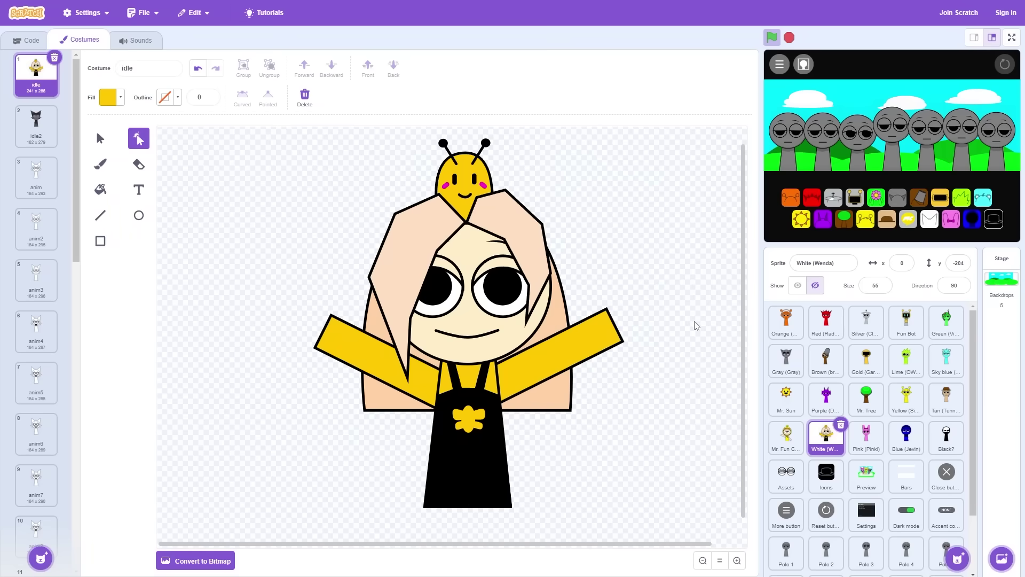
scroll(694, 323, "down", 3)
scroll(684, 315, "up", 1)
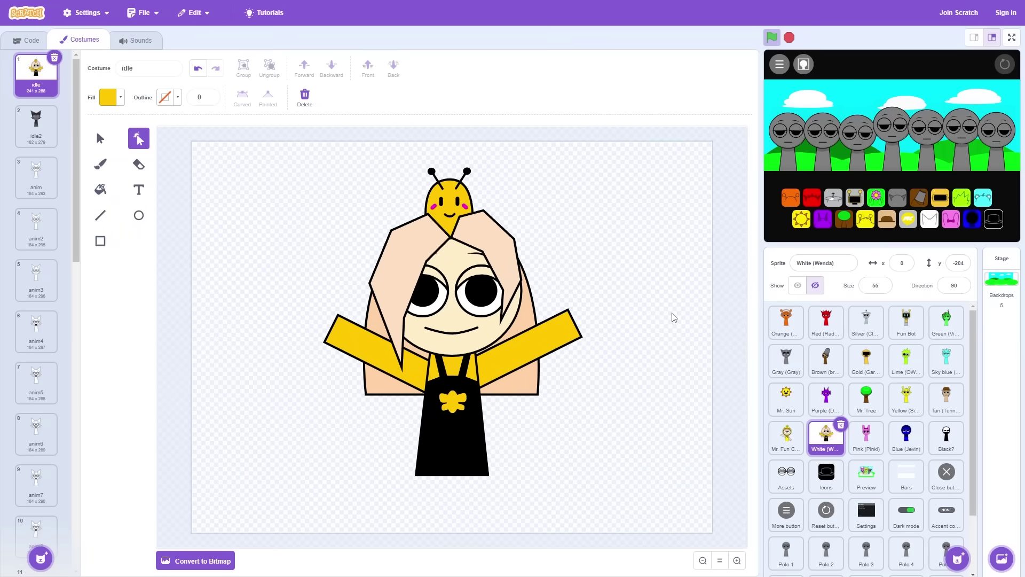
key("alt+Tab")
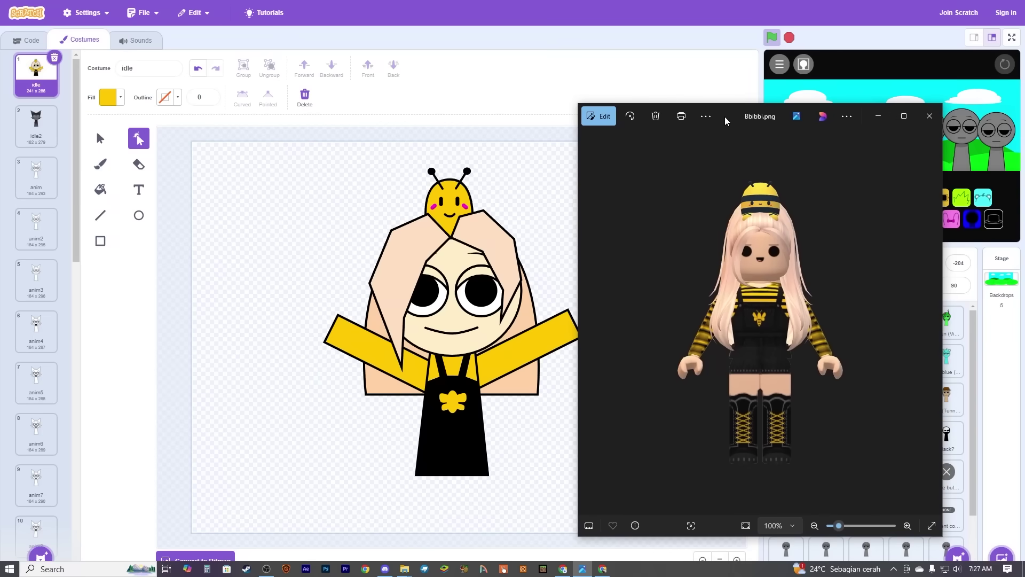
left_click_drag(725, 117, 731, 117)
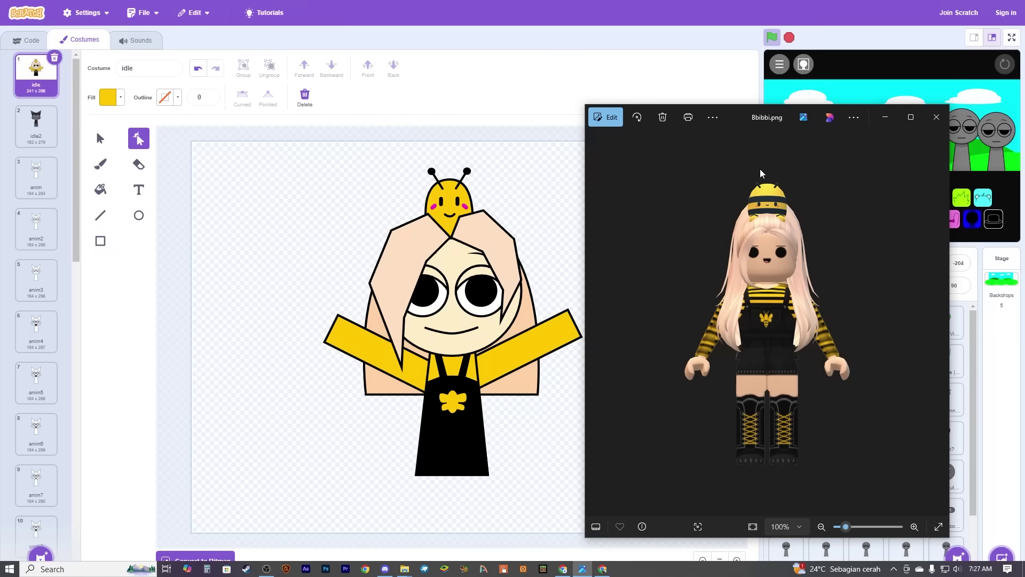
key("alt+Tab")
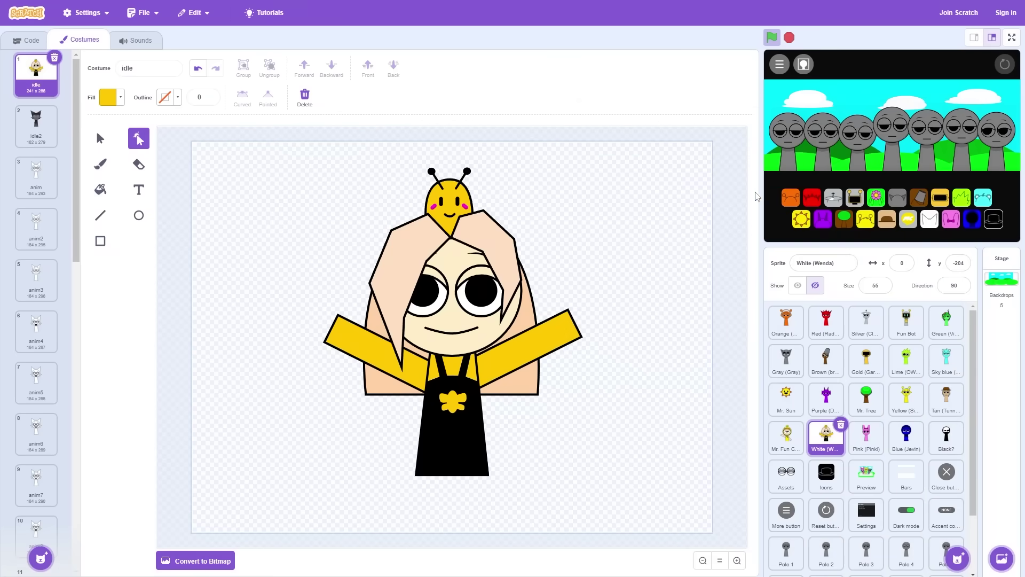
Step: Test the white cat-ear icon on the middle character in full-screen view, then leave full screen and take it off the character
left_click(1012, 38)
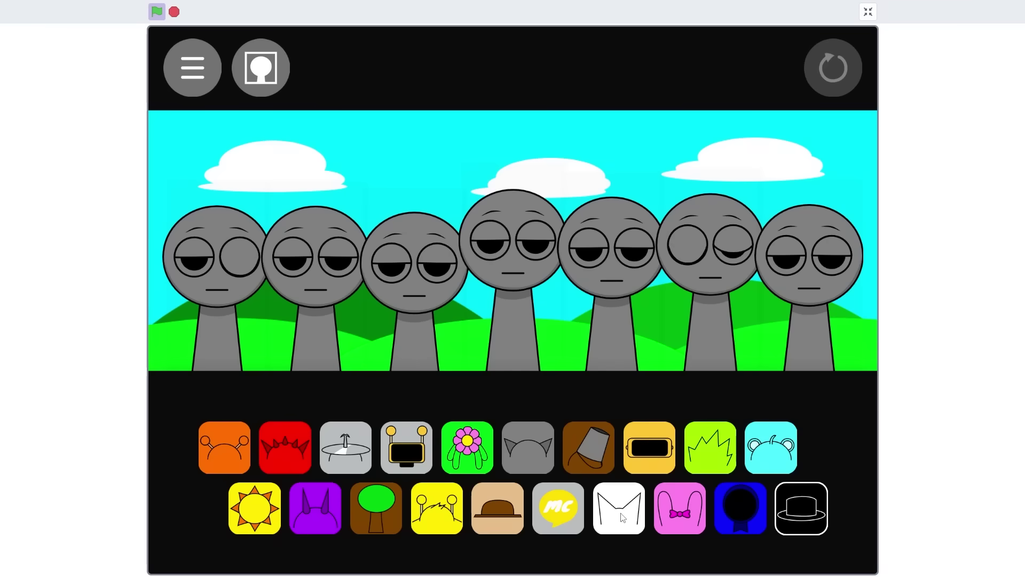
left_click_drag(609, 495, 524, 340)
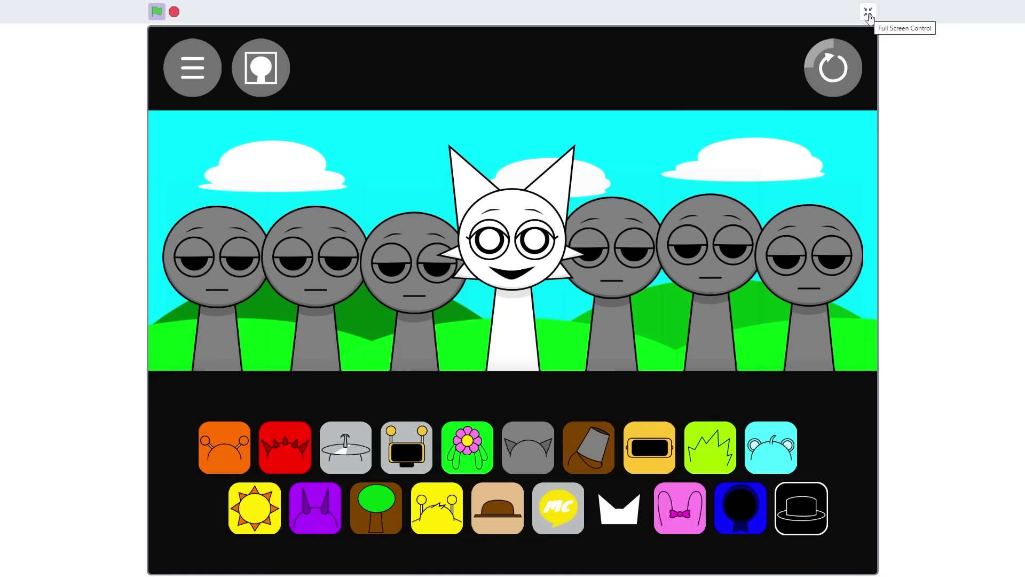
left_click(867, 11)
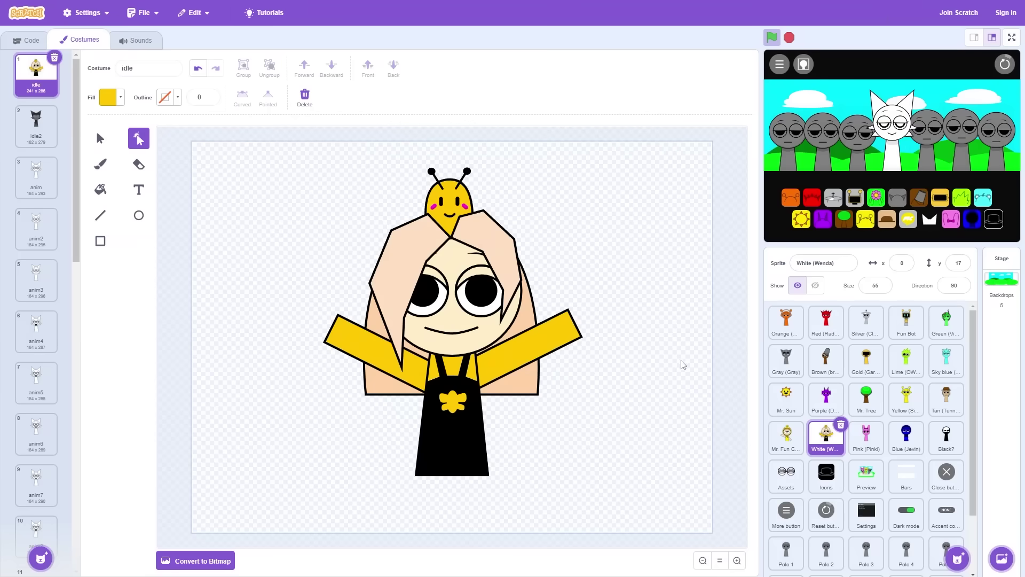
left_click(902, 171)
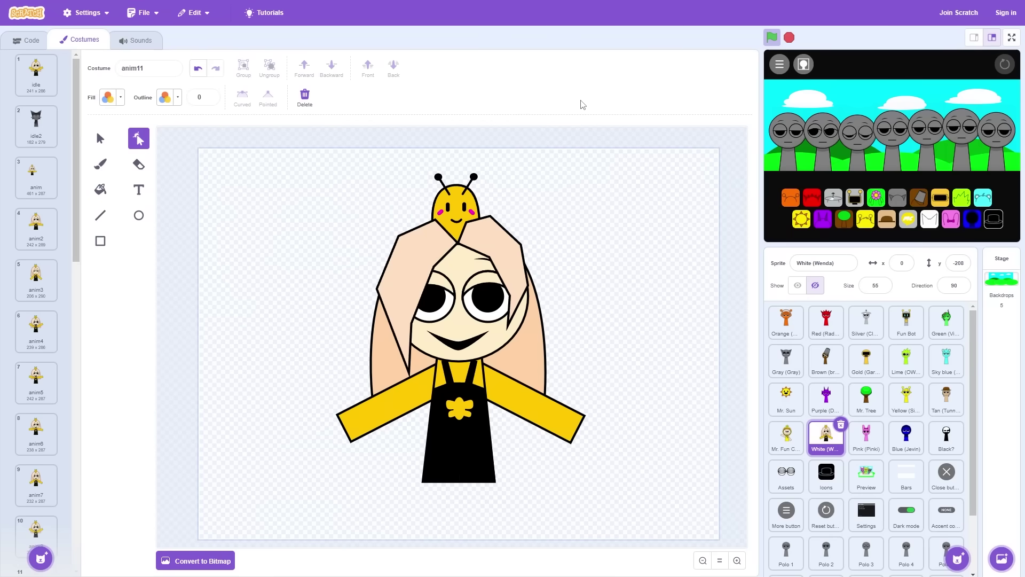
Step: Delete the stray object lying outside the canvas beside the character in the anim costume
left_click(41, 86)
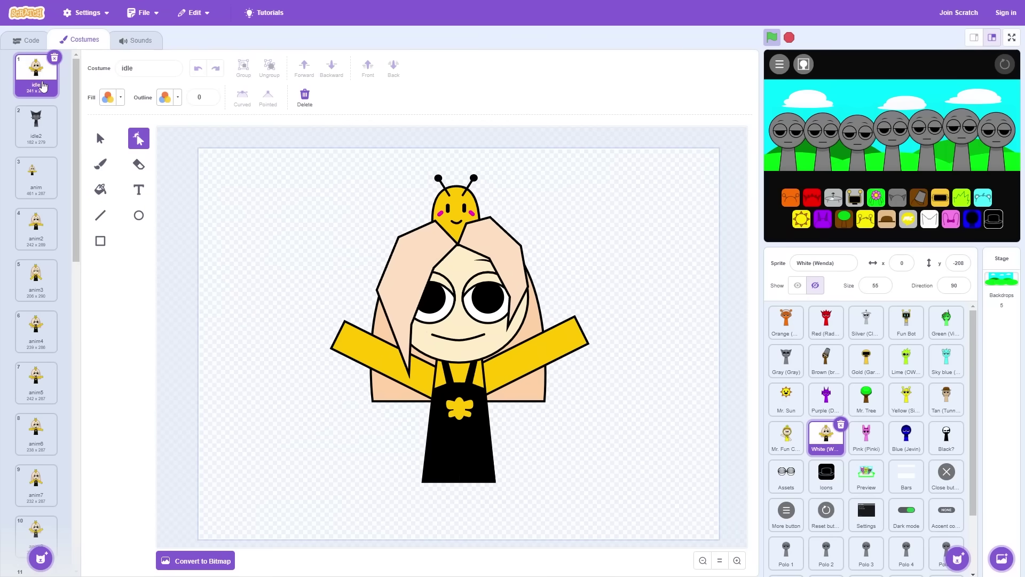
left_click(47, 180)
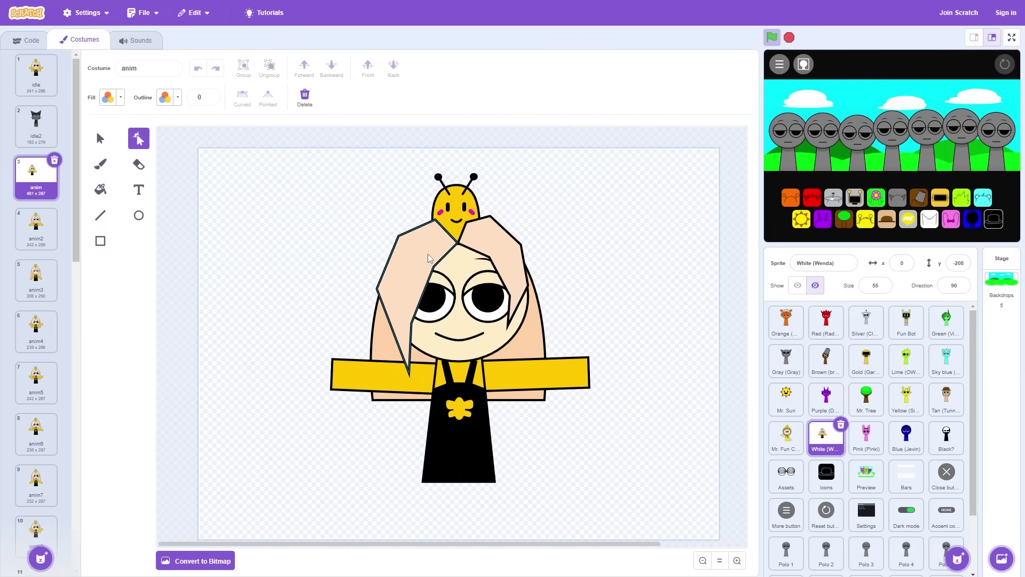
scroll(574, 314, "down", 2)
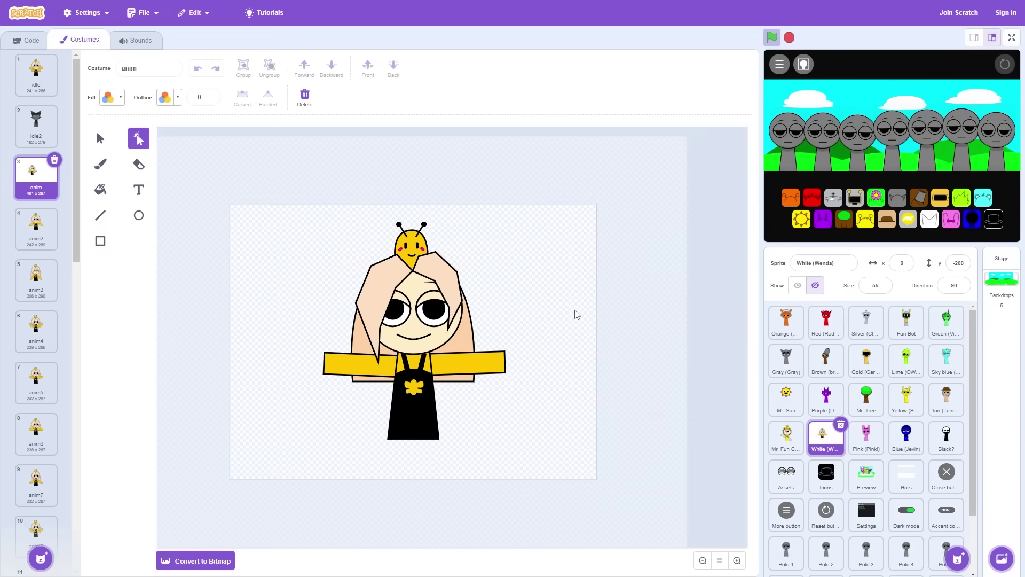
left_click_drag(677, 206, 568, 468)
key("Delete")
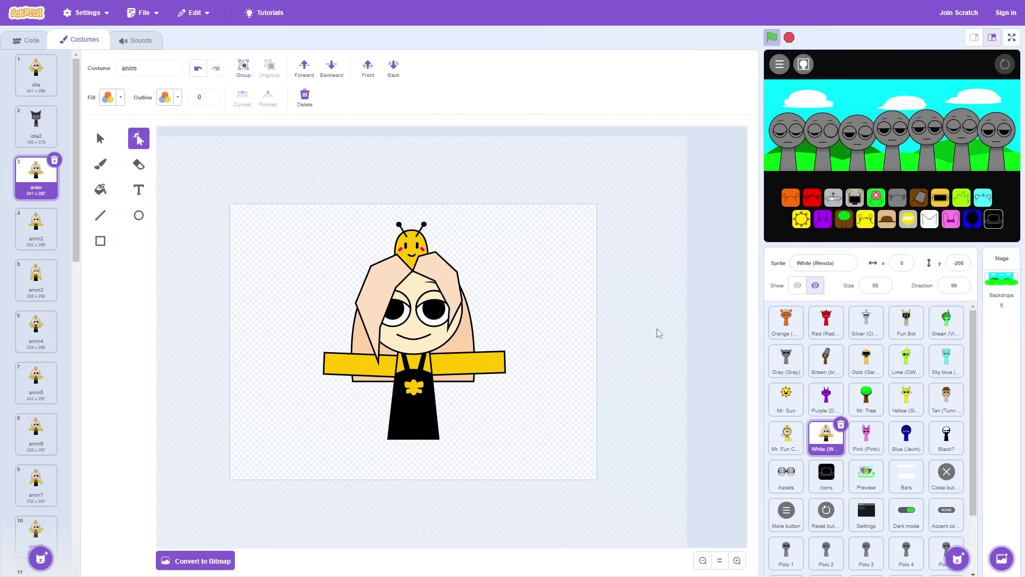
Step: Review the arm poses and mouth shapes in the animation costumes from anim2 through anim9
left_click(44, 227)
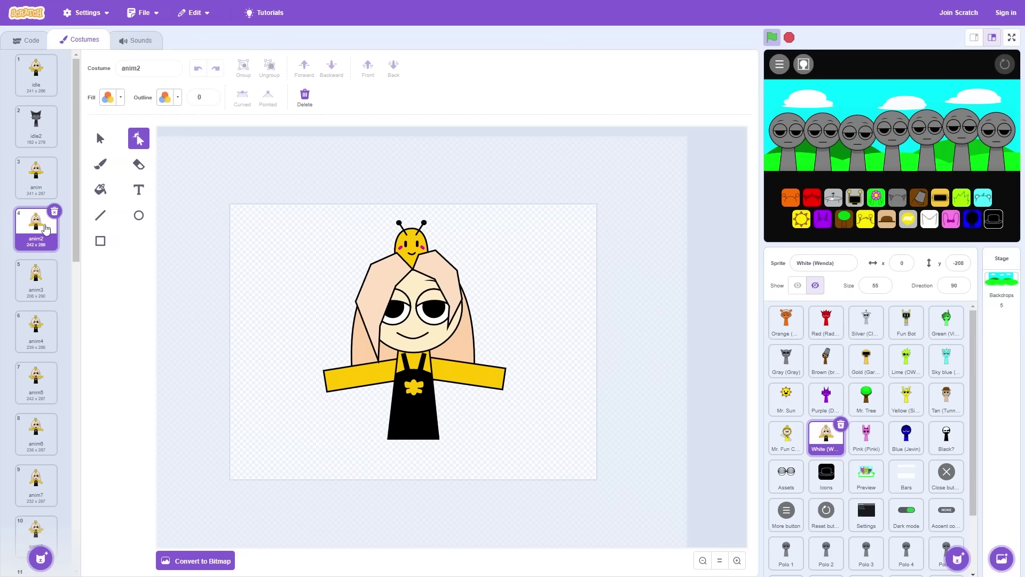
left_click(43, 270)
left_click(44, 325)
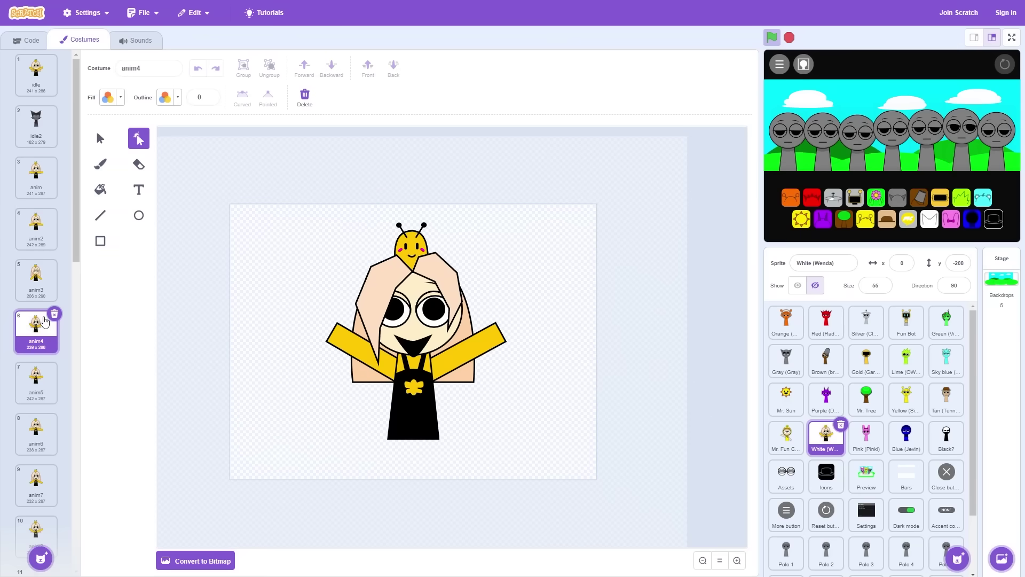
left_click(42, 381)
left_click(37, 435)
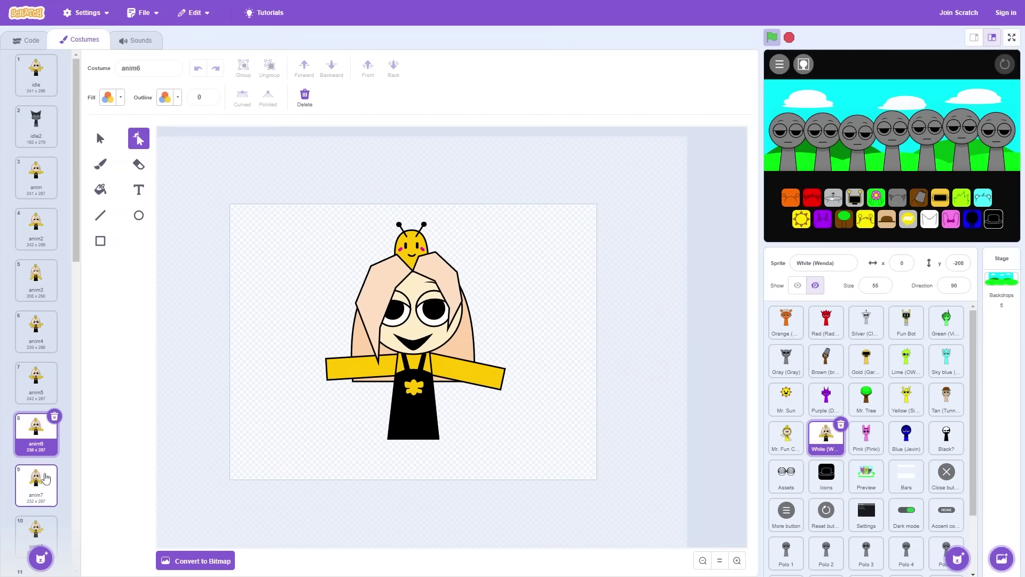
left_click(37, 483)
scroll(38, 470, "down", 3)
left_click(36, 373)
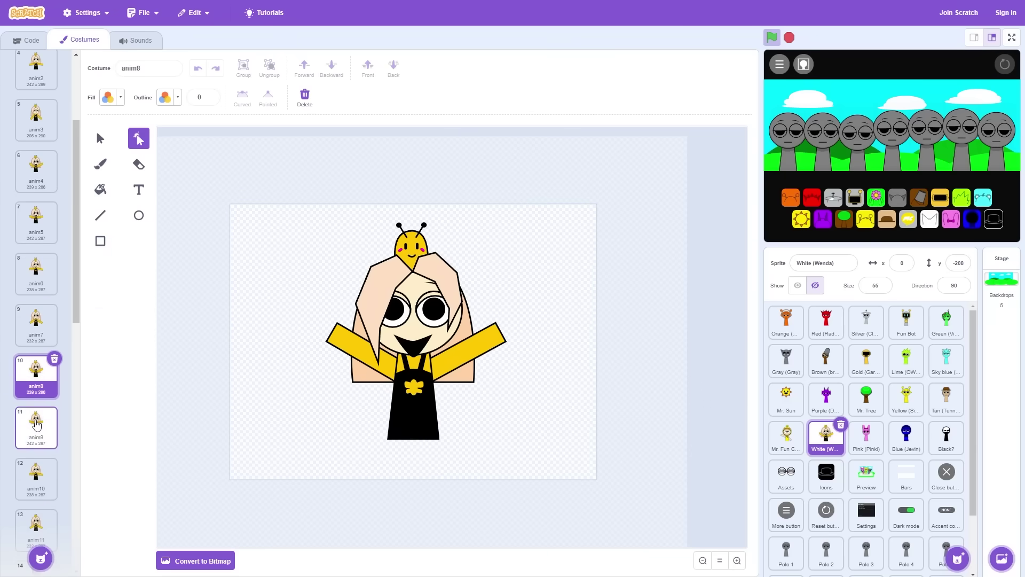
left_click(36, 423)
scroll(342, 338, "up", 3)
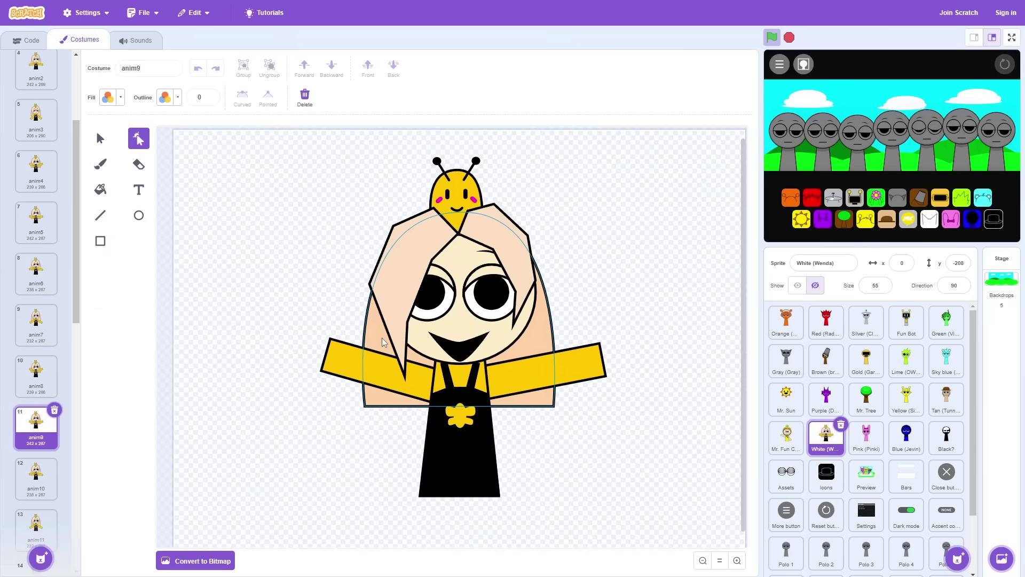
scroll(348, 246, "down", 3)
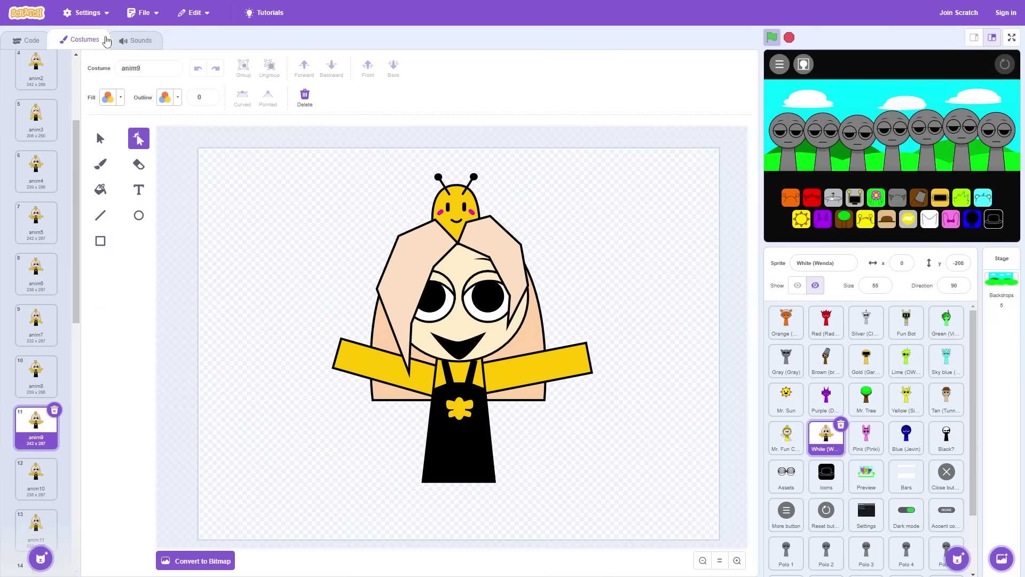
Step: Apply Louder four times to the sprite's boring hey sound2 and stop its playback
left_click(147, 43)
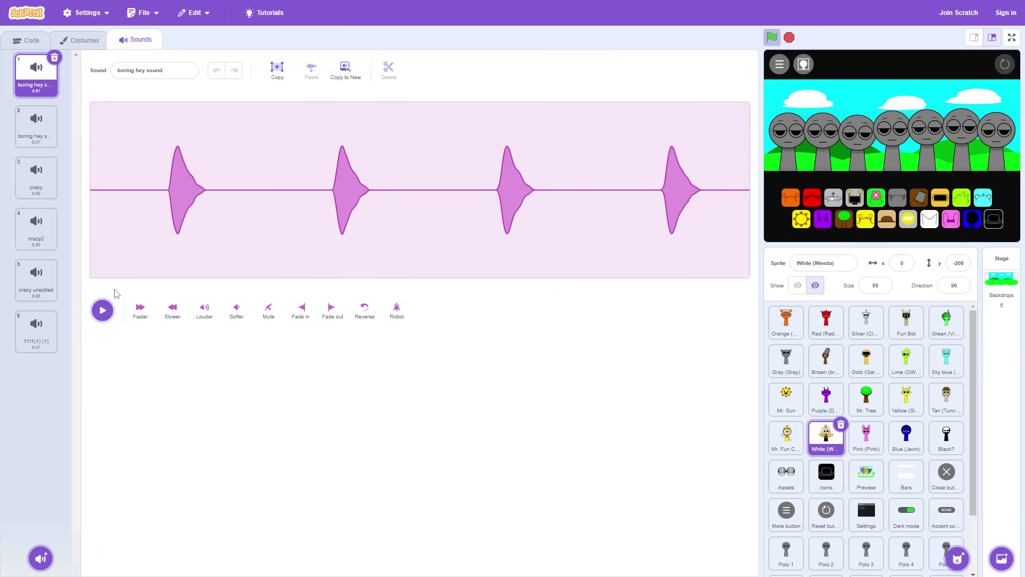
left_click(37, 123)
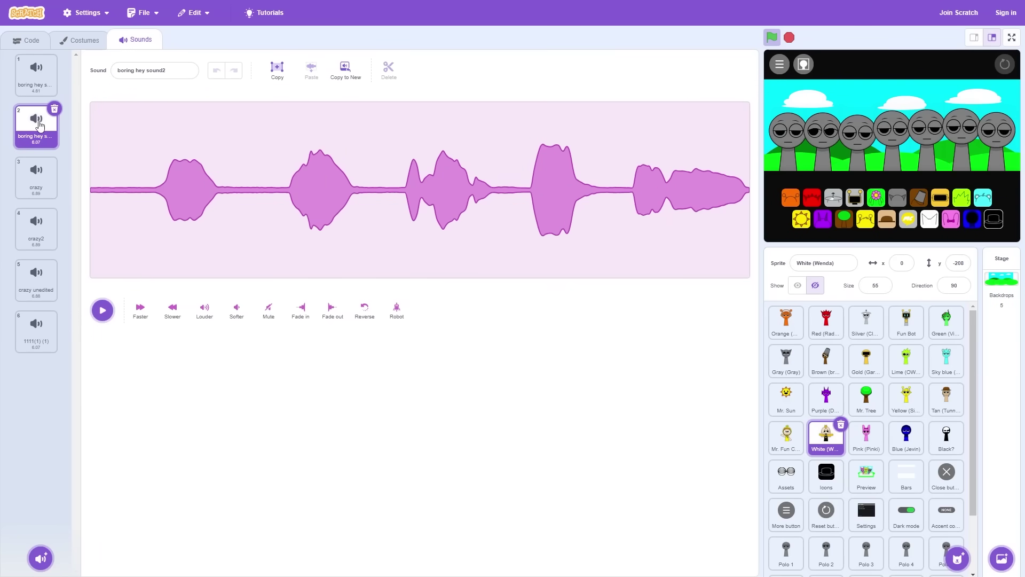
left_click(205, 308)
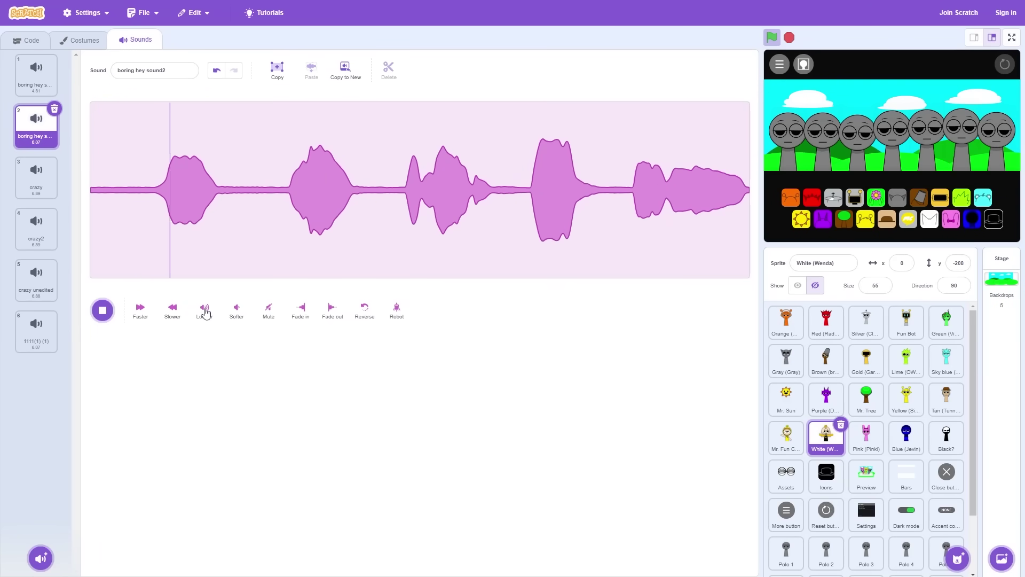
left_click(204, 308)
left_click(204, 308)
left_click(205, 309)
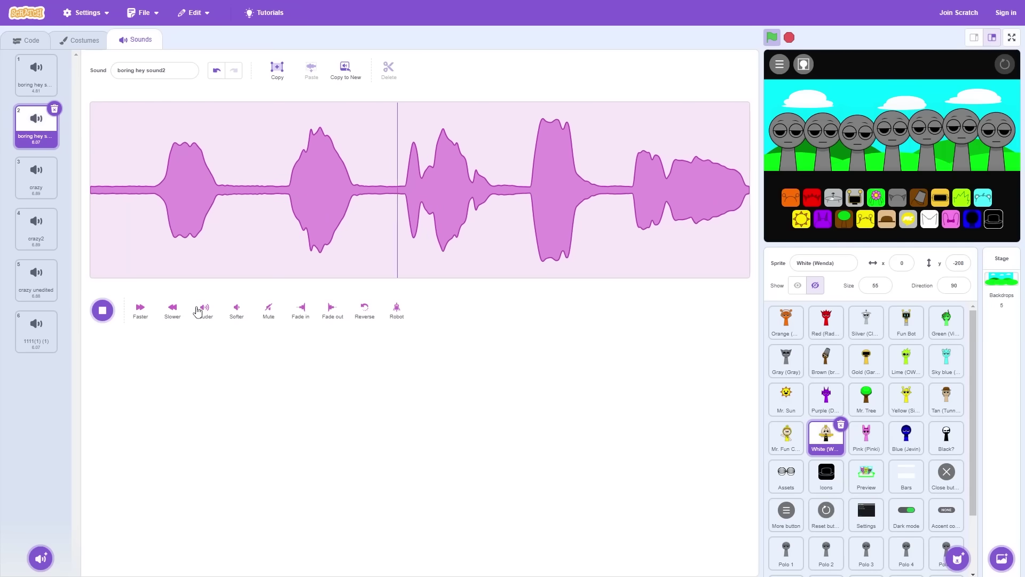
left_click(103, 311)
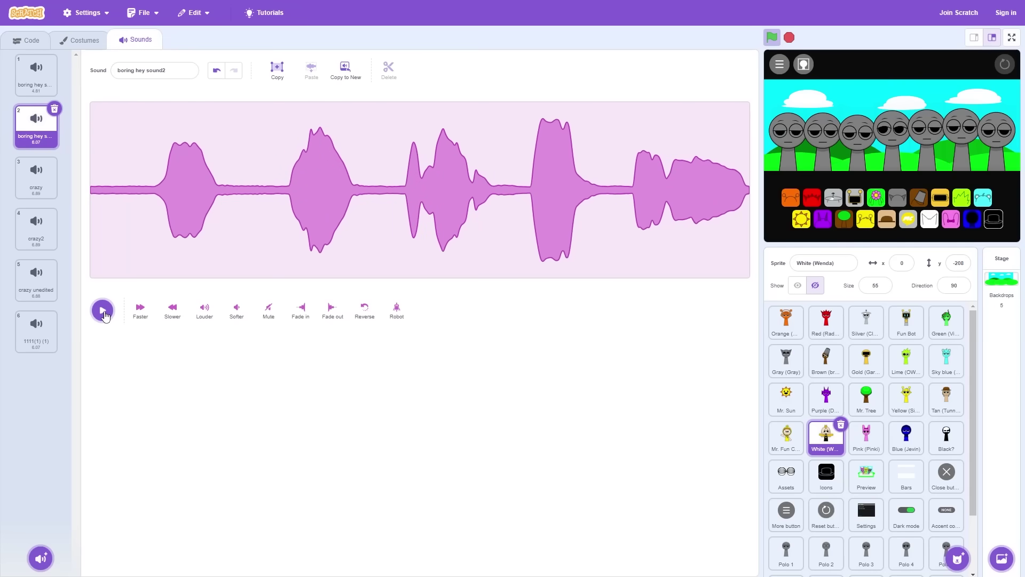
Step: Try the Robot effect on boring hey sound2 and undo it
left_click(398, 318)
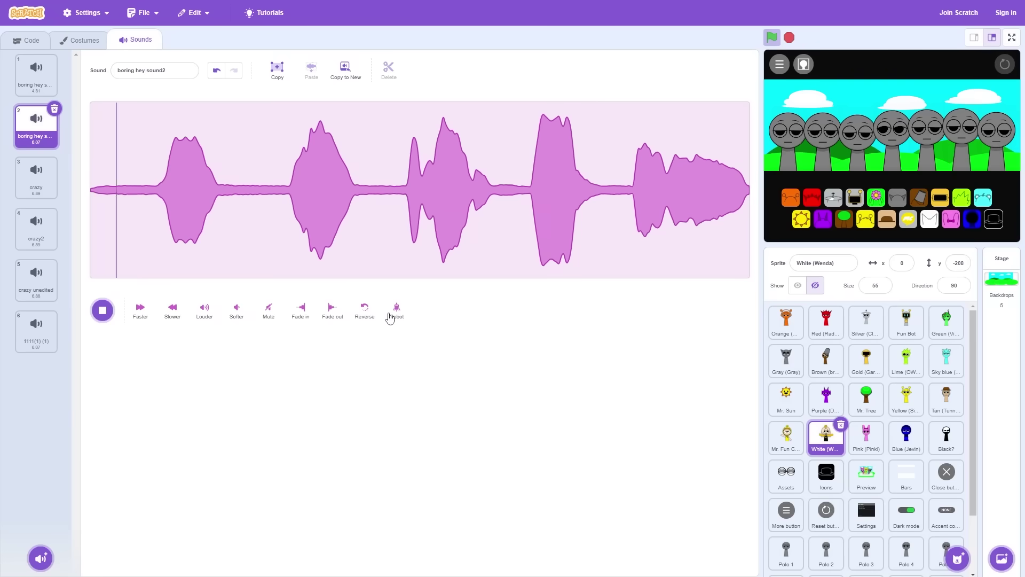
left_click(104, 311)
left_click(215, 70)
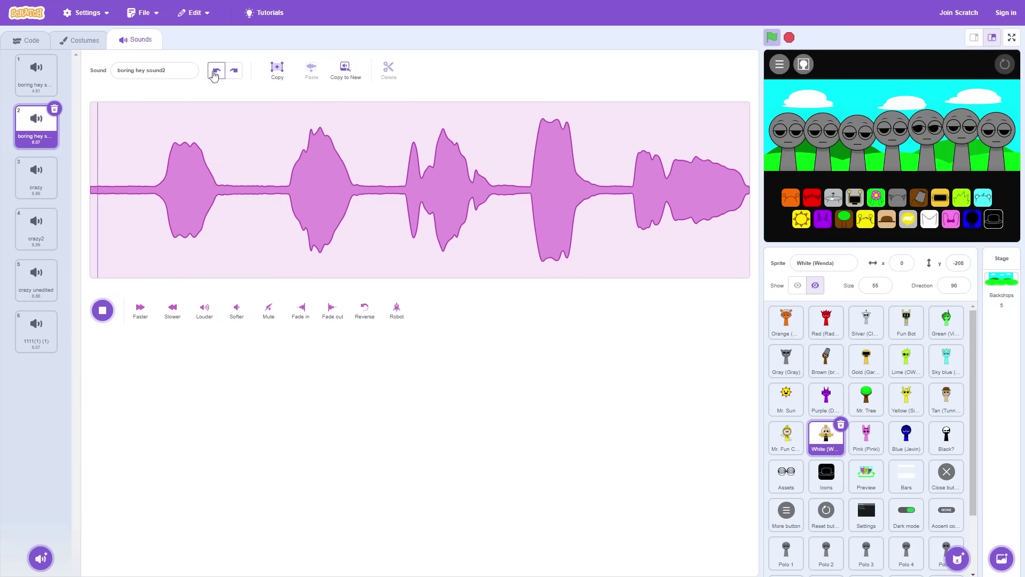
Step: Clear the partial waveform selection and fine-tune the volume of boring hey sound2 with Softer and Louder, finishing with Softer
left_click_drag(356, 246, 61, 241)
left_click_drag(361, 267, 716, 279)
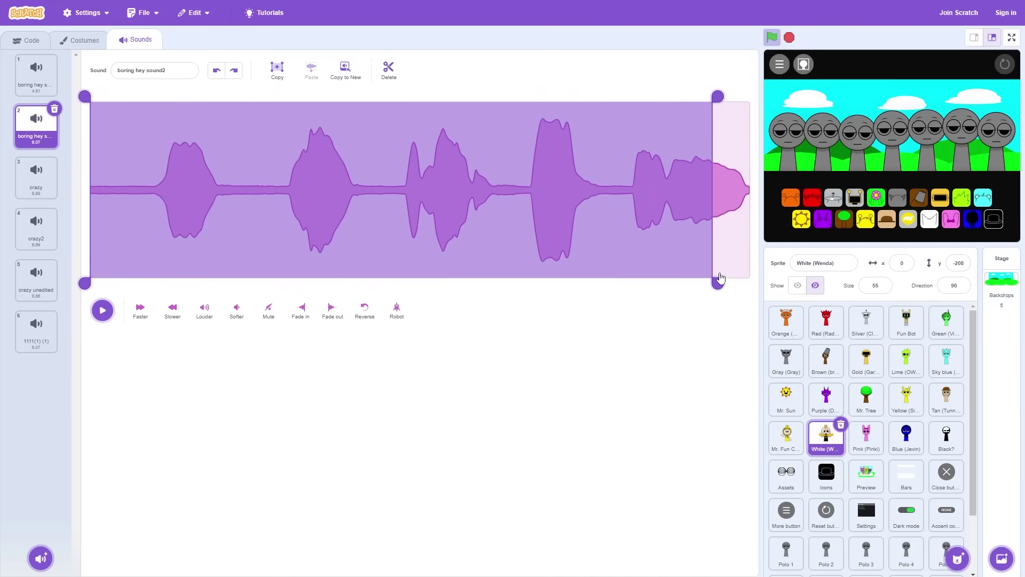
left_click(209, 252)
left_click(237, 310)
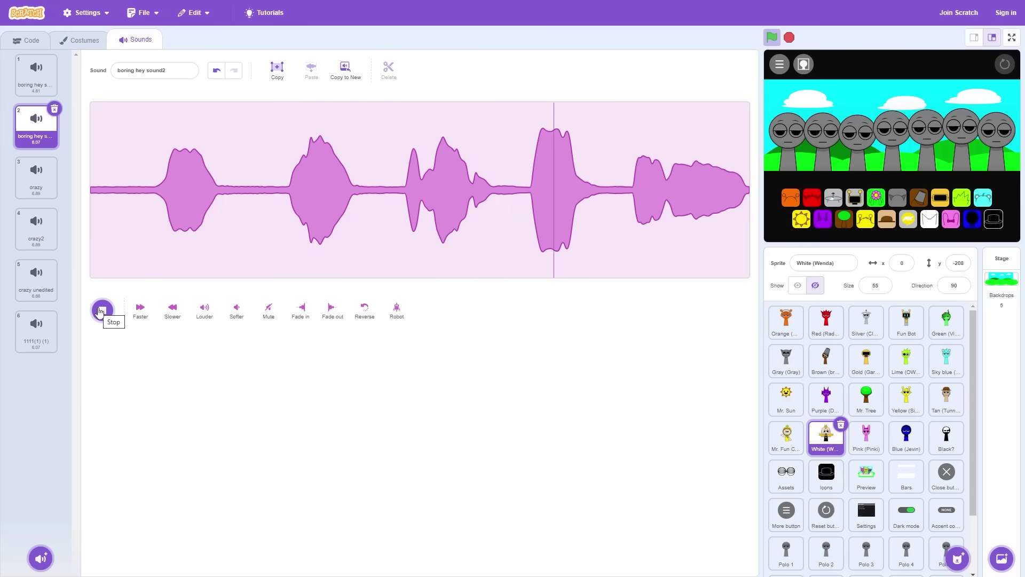
left_click(101, 312)
left_click(238, 316)
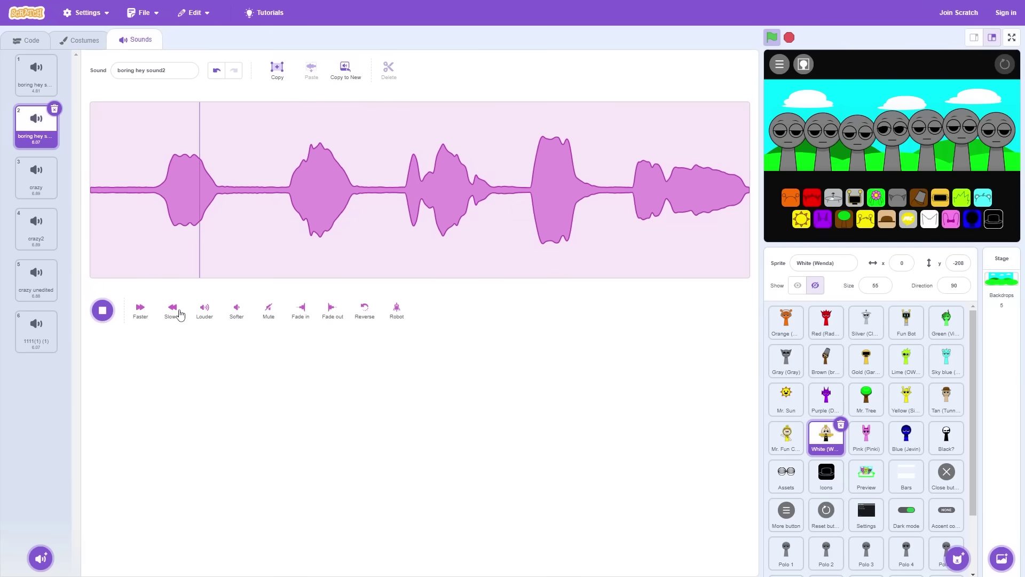
left_click(204, 312)
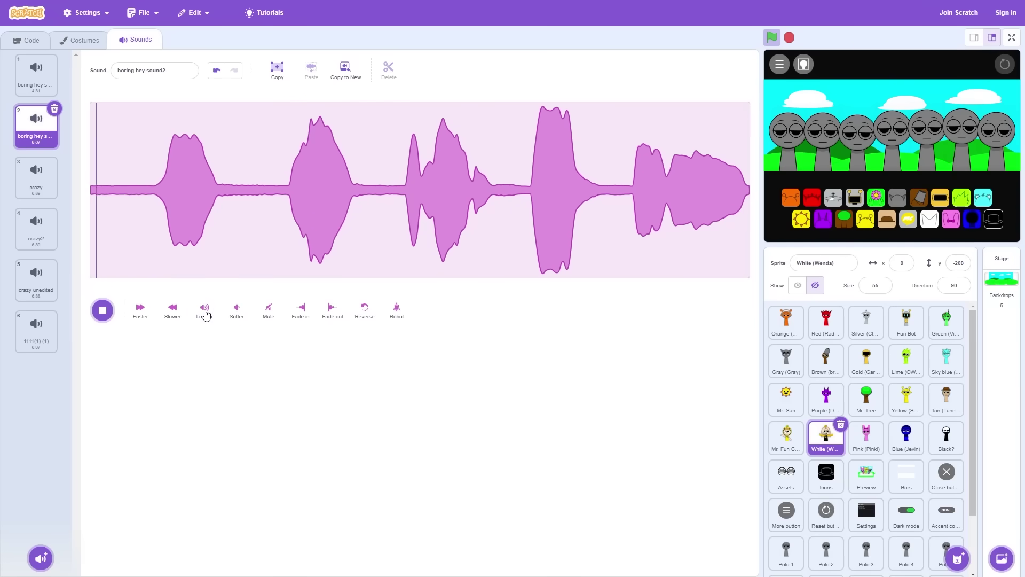
left_click(105, 312)
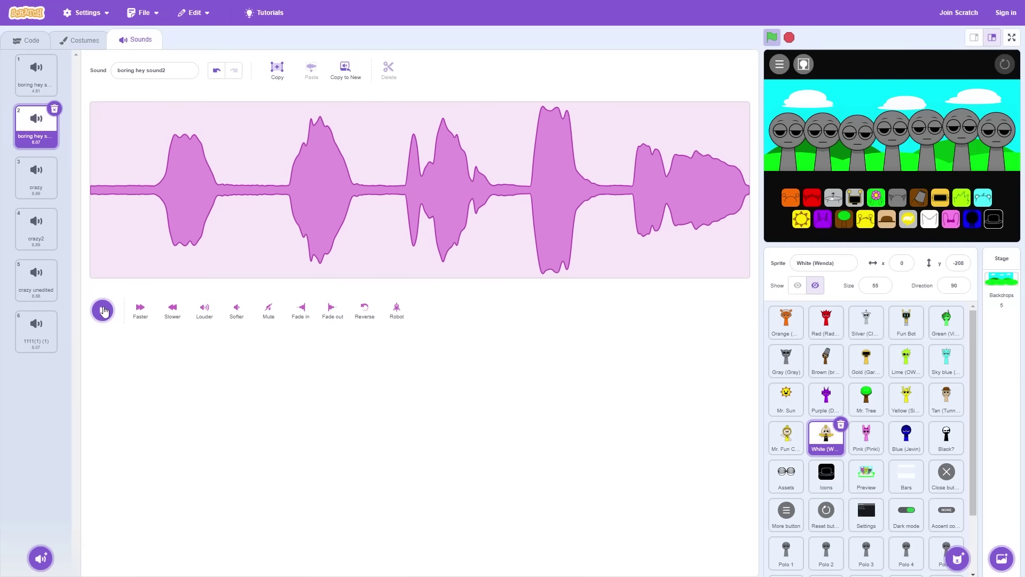
left_click(236, 315)
Step: Copy the entire waveform of boring hey sound2 and clear the selection
left_click_drag(345, 254, 83, 257)
left_click_drag(349, 282, 770, 287)
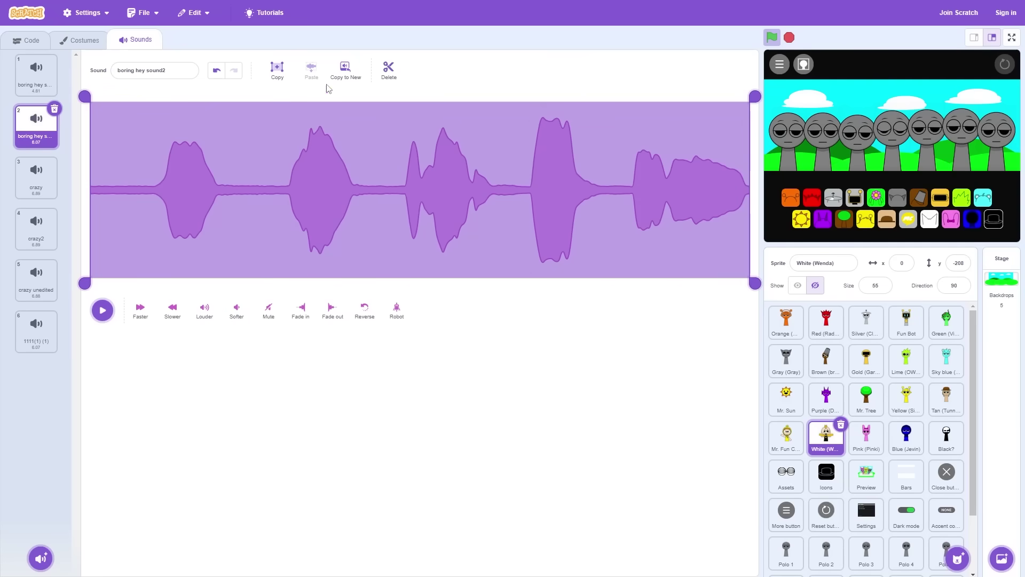
left_click(278, 77)
left_click(283, 196)
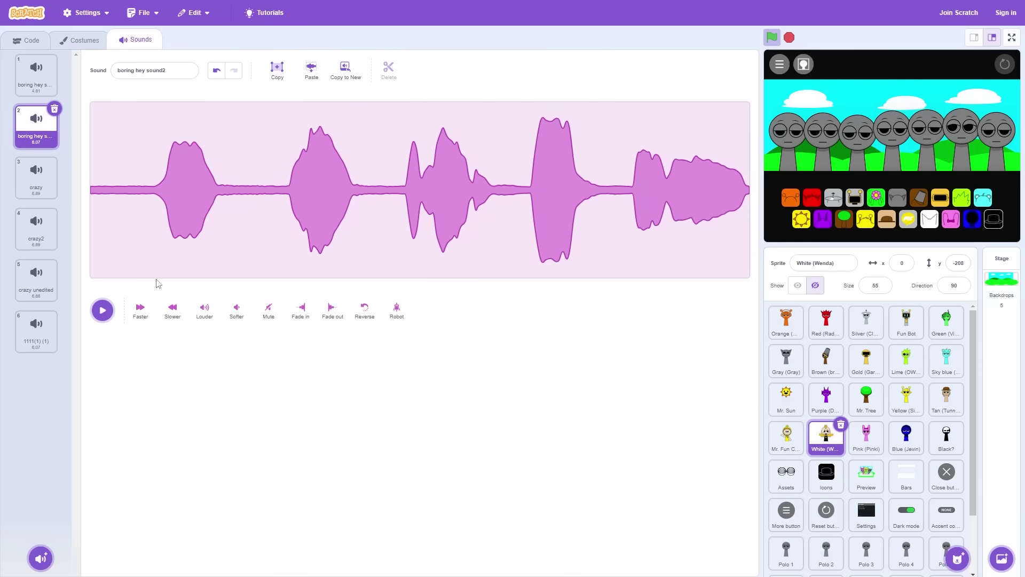
Step: Replace the whole waveform of boring hey sound with the copied audio and check it against boring hey sound2
left_click(46, 79)
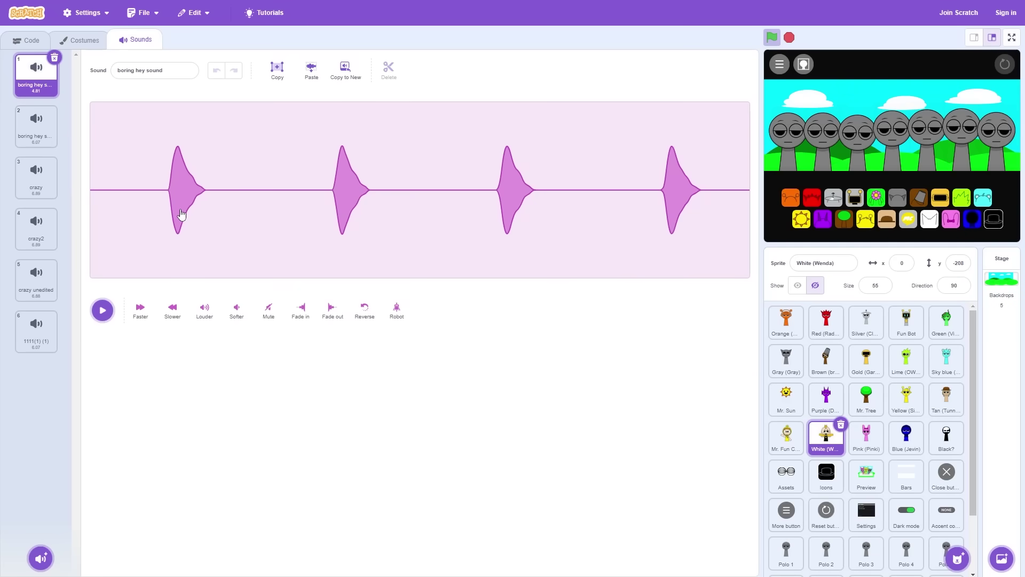
left_click_drag(228, 250, 98, 256)
left_click_drag(228, 283, 755, 283)
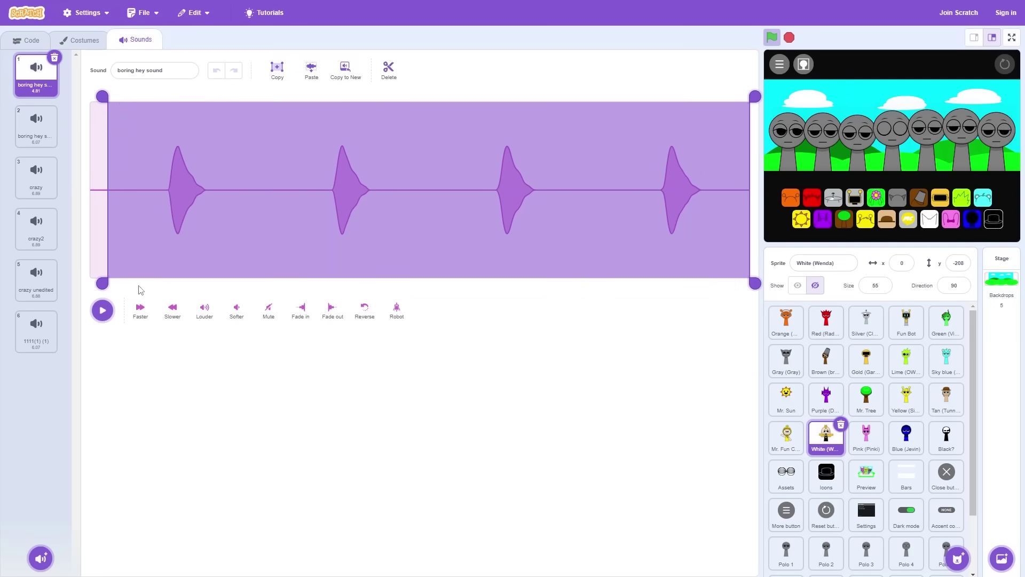
left_click_drag(102, 283, 83, 283)
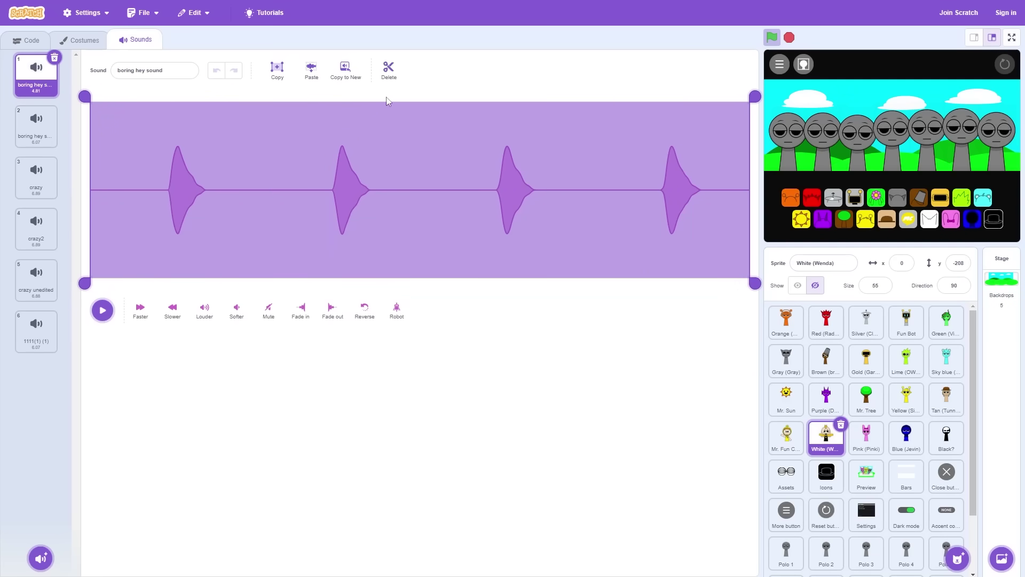
left_click(389, 69)
left_click(311, 69)
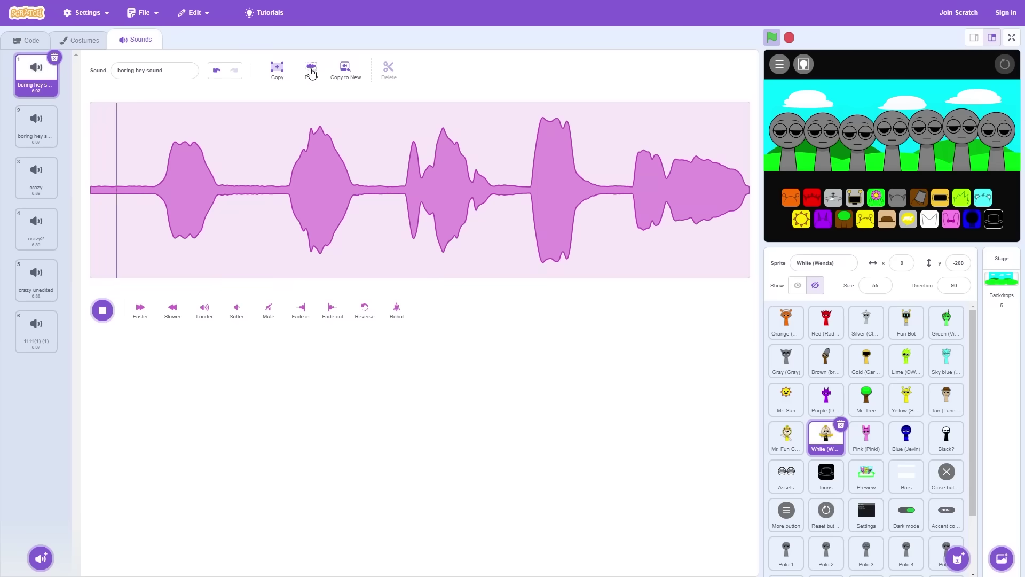
left_click(36, 124)
left_click(41, 77)
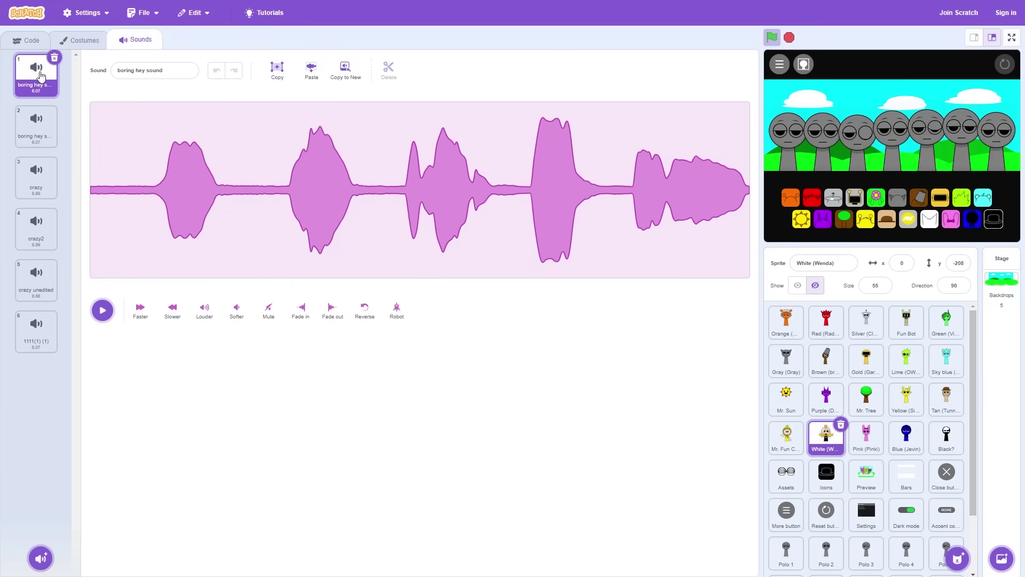
Step: Return to the costumes, test the yellow MC icon on the middle character in full-screen view and take it off again
left_click(81, 42)
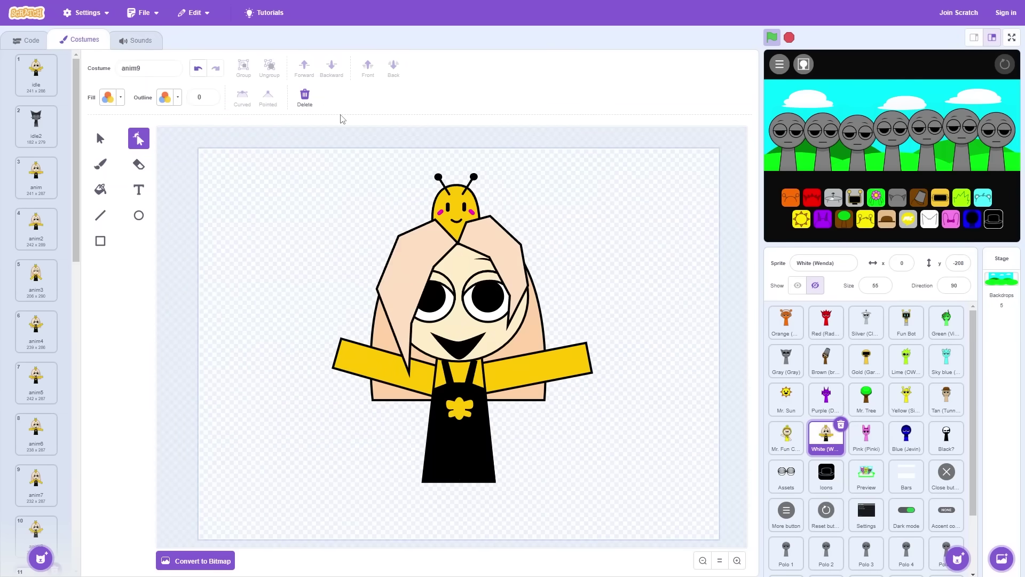
left_click(1011, 36)
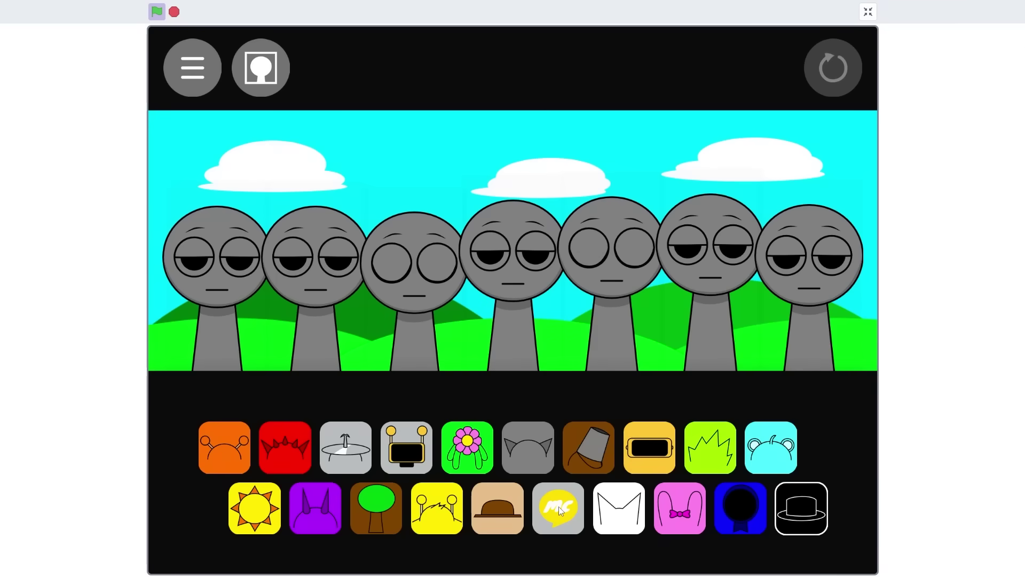
left_click_drag(558, 506, 500, 303)
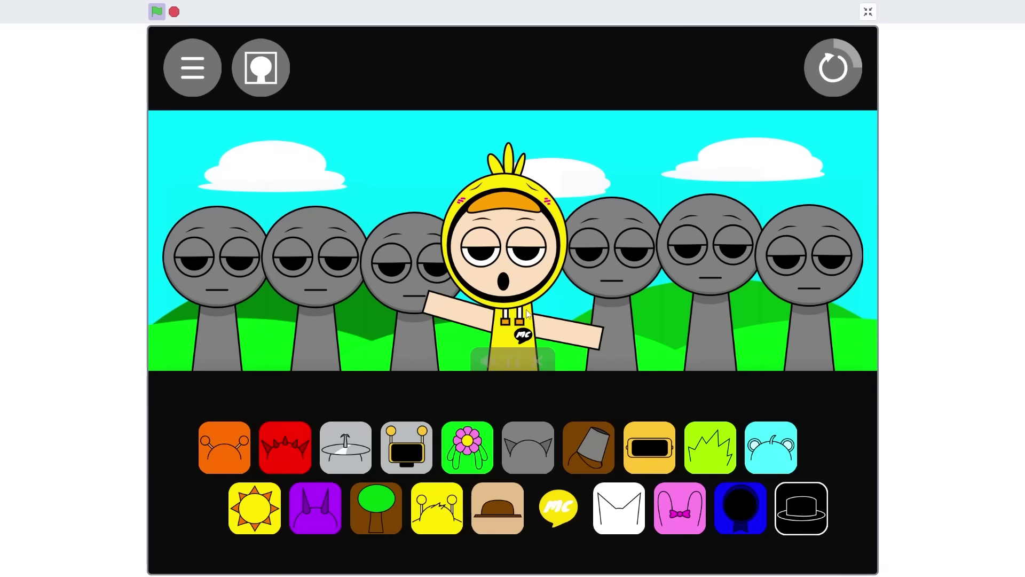
left_click(539, 360)
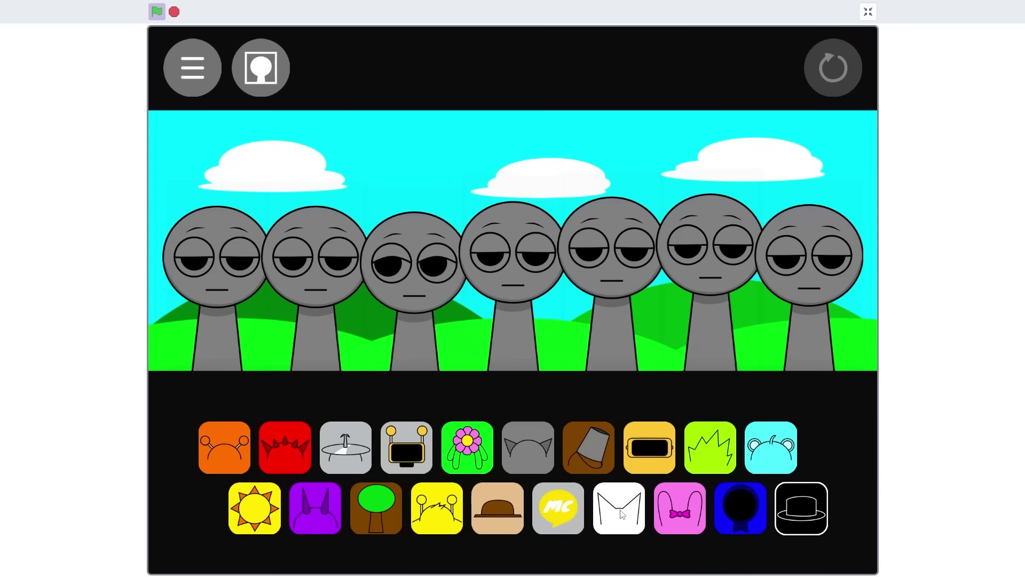
Step: Place the yellow MC icon on the third character and the white cat-ear icon on the middle character
left_click_drag(622, 512, 613, 342)
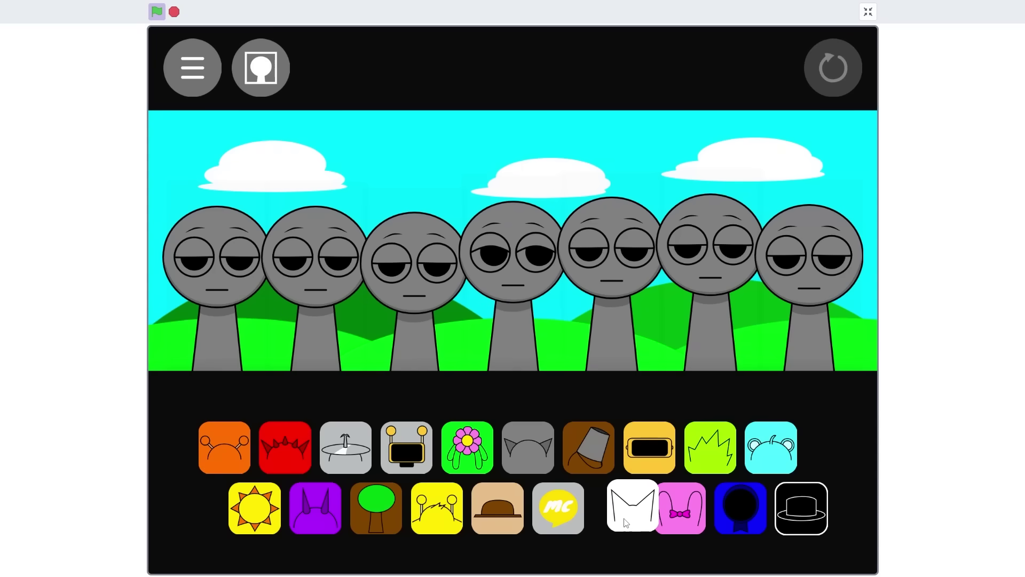
left_click_drag(558, 507, 518, 342)
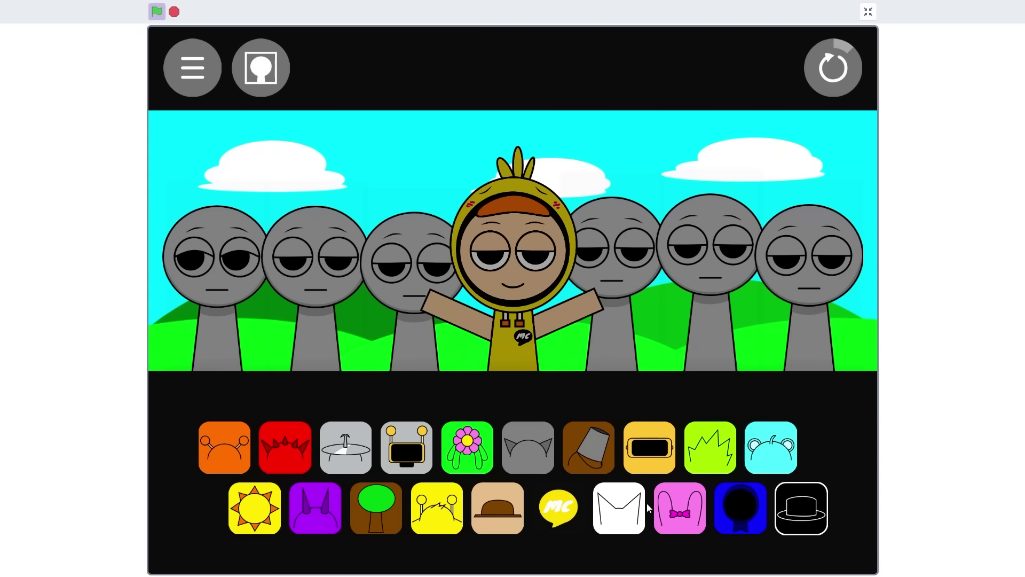
left_click_drag(622, 515, 622, 368)
mouse_move(508, 321)
left_click(539, 359)
left_click_drag(558, 507, 427, 347)
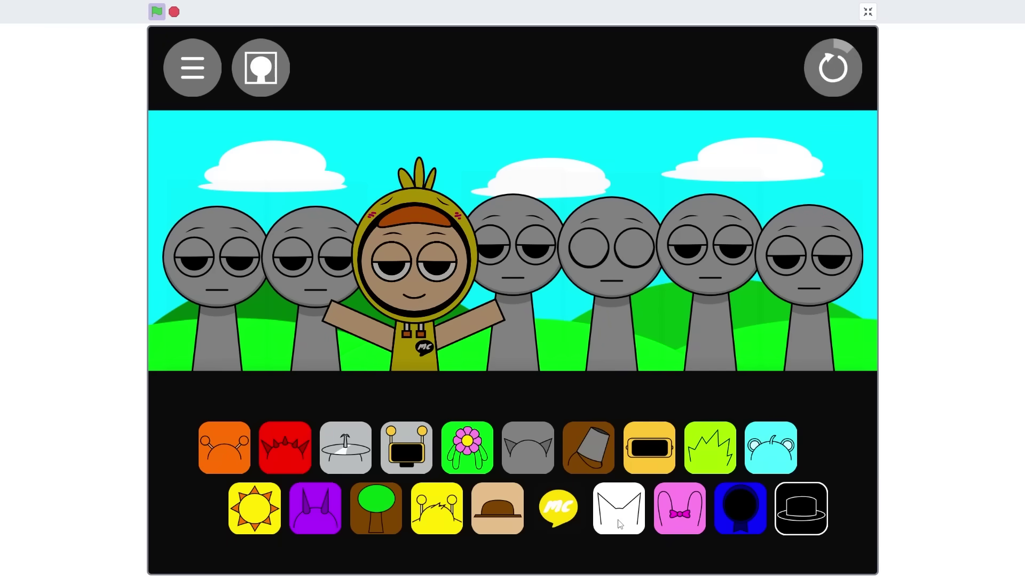
left_click_drag(620, 523, 518, 356)
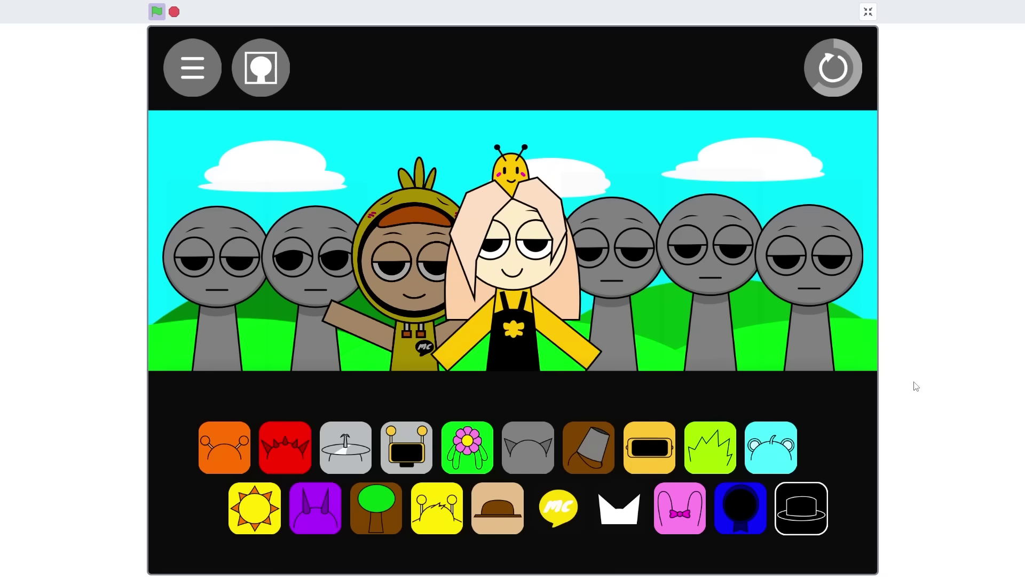
Step: Unmute the yellow-hooded character to hear it together with the bee character, and mute both again
mouse_move(411, 357)
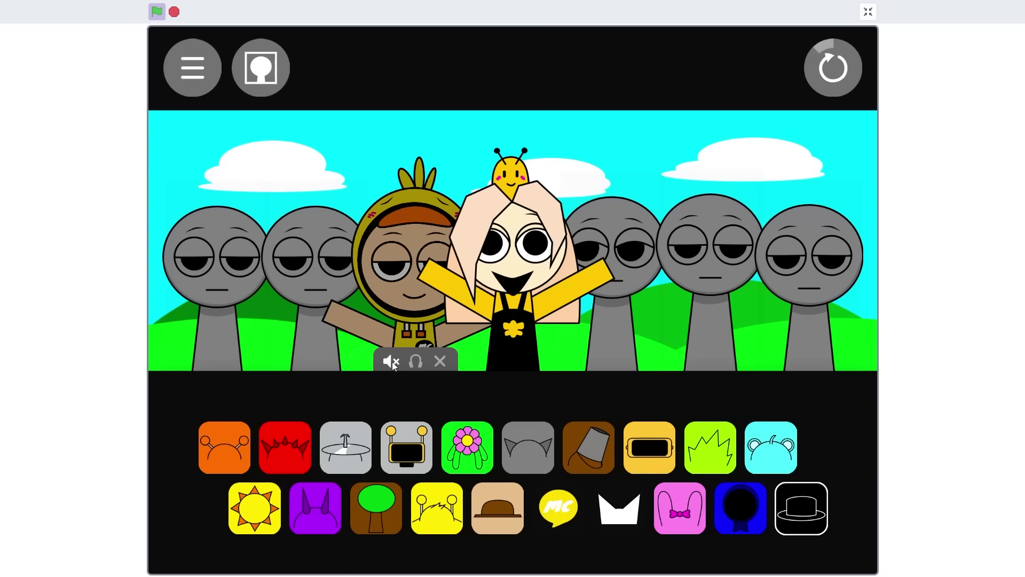
left_click(392, 361)
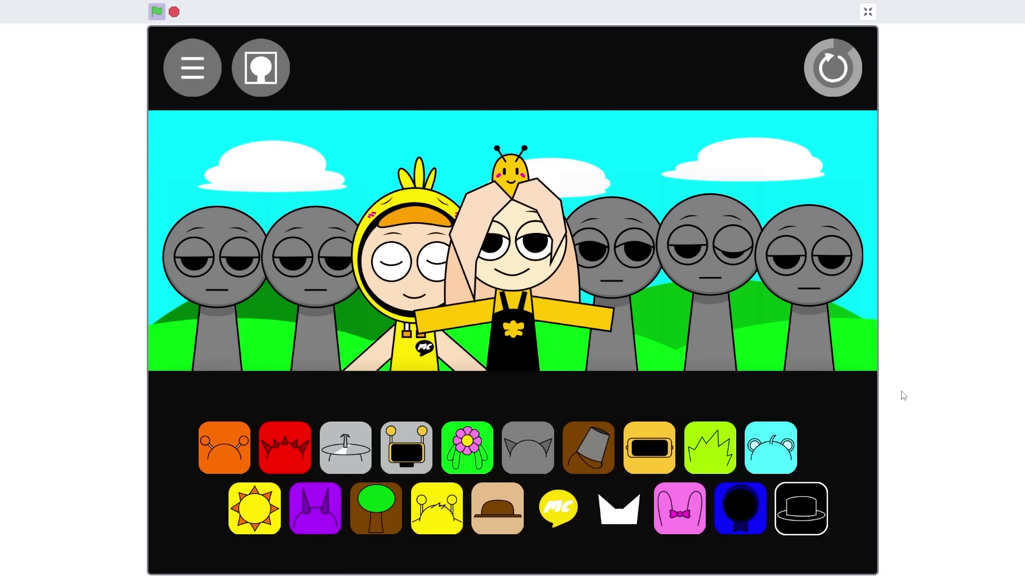
mouse_move(469, 306)
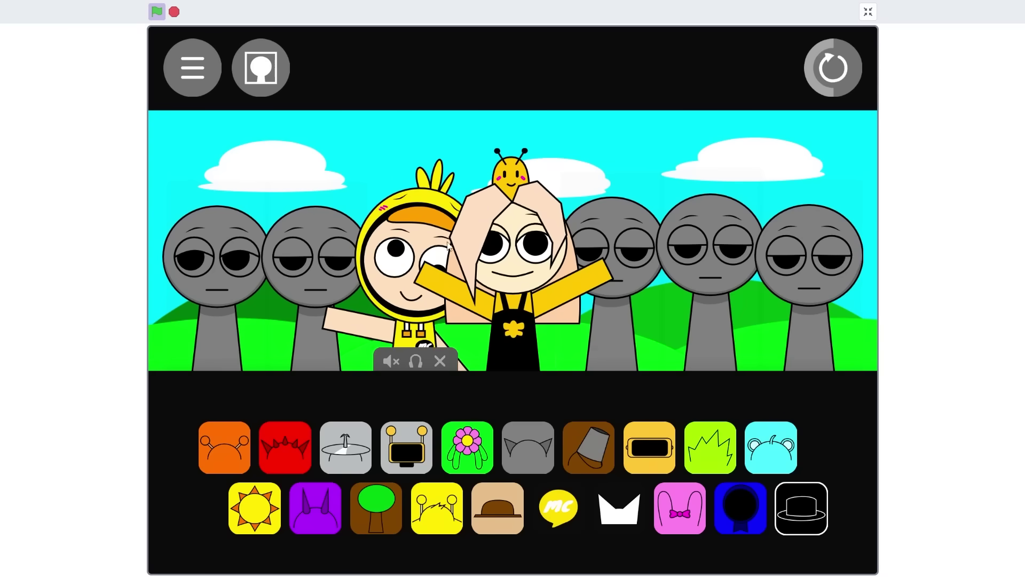
mouse_move(432, 374)
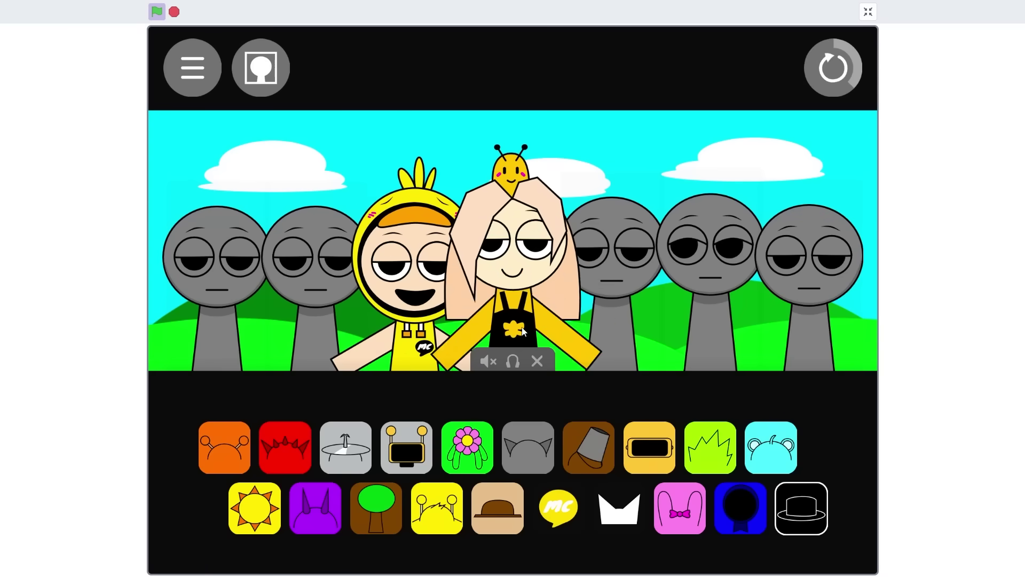
left_click(489, 362)
left_click(390, 360)
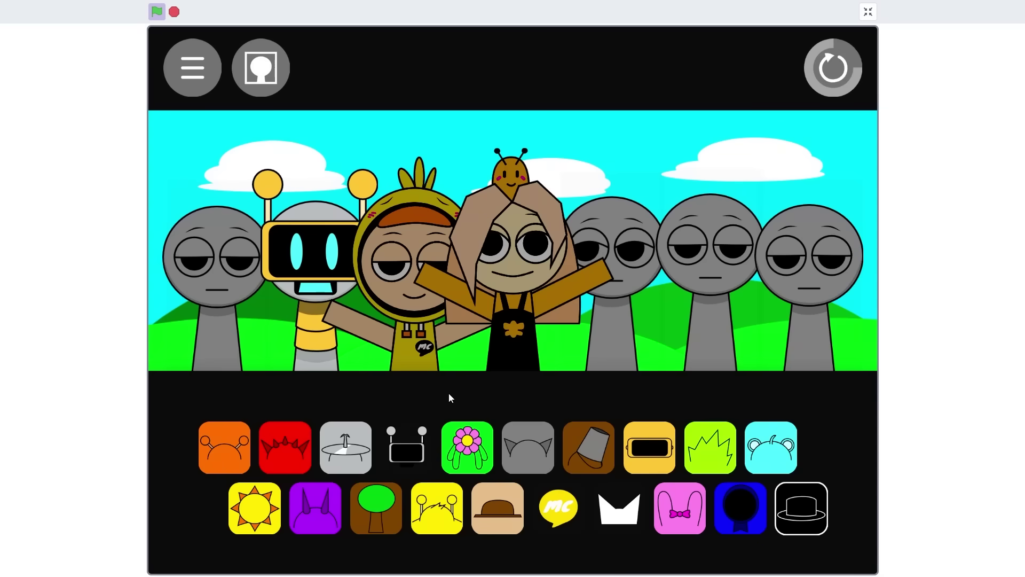
Step: Put the sun, sky-blue bear, pink bunny and yellow antenna icons on the remaining grey characters and unmute the bee character
mouse_move(420, 373)
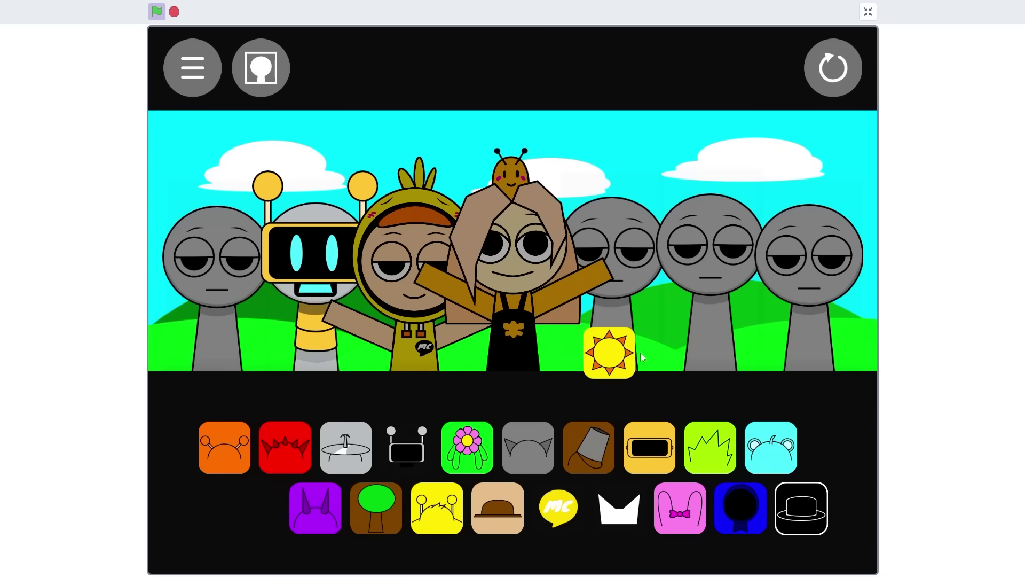
left_click_drag(639, 352, 635, 349)
mouse_move(628, 341)
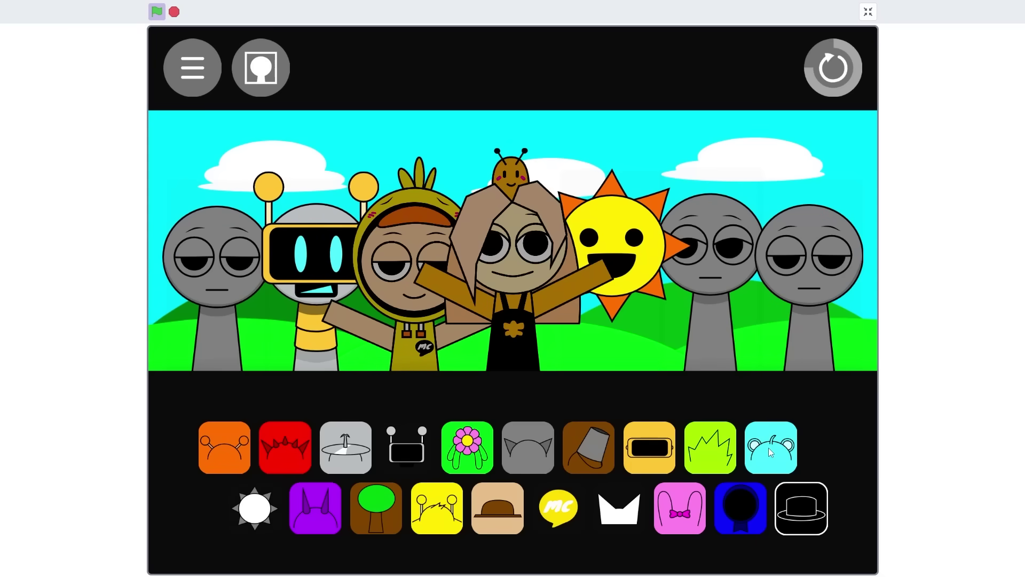
left_click_drag(746, 464, 725, 334)
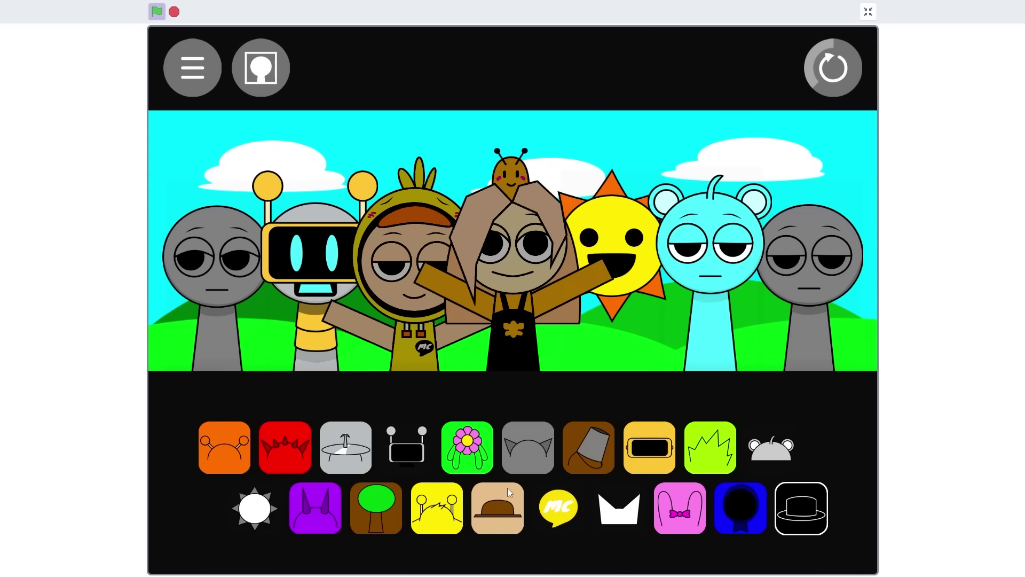
left_click_drag(680, 508, 226, 311)
mouse_move(325, 332)
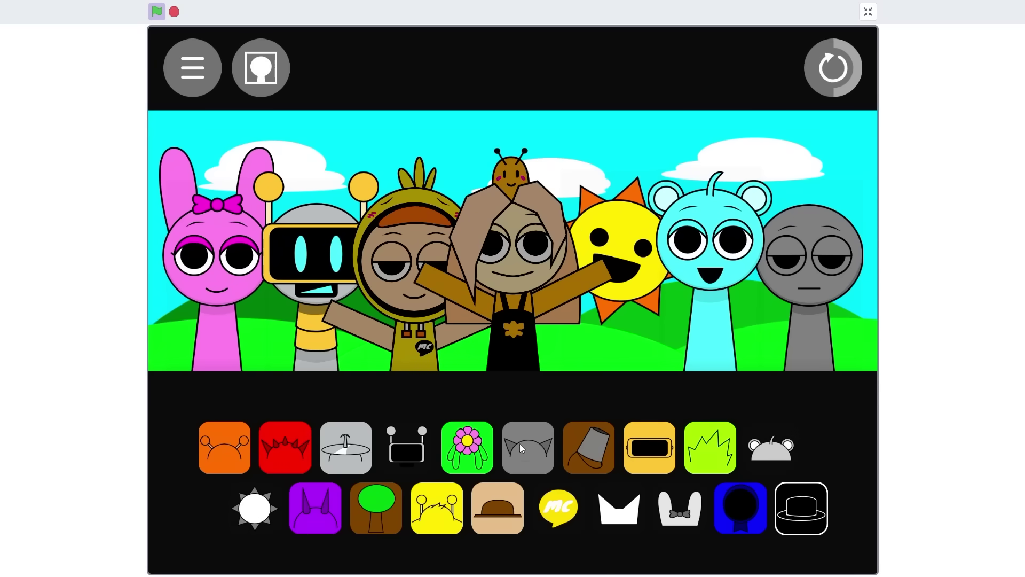
left_click_drag(438, 511, 805, 329)
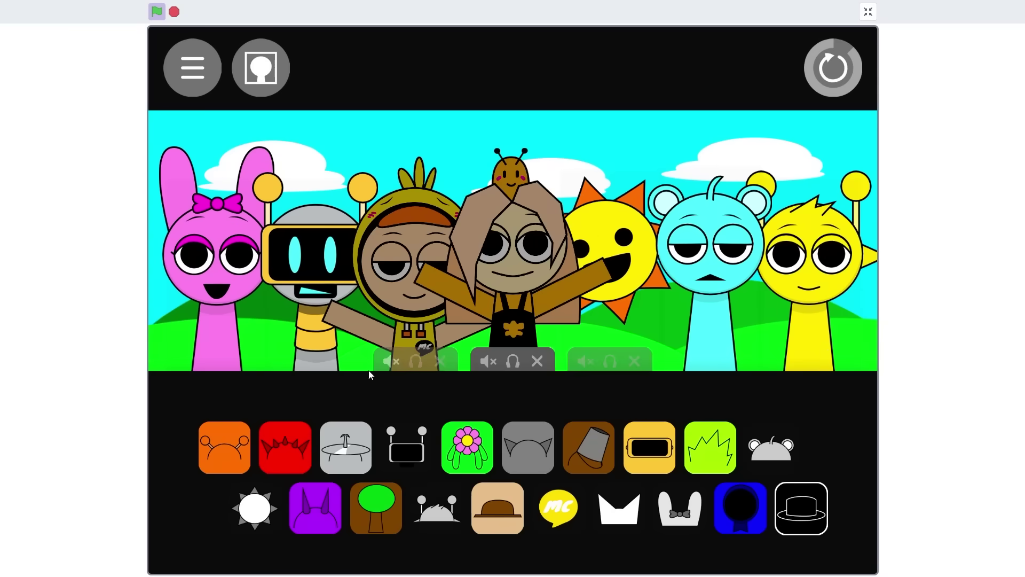
left_click(488, 361)
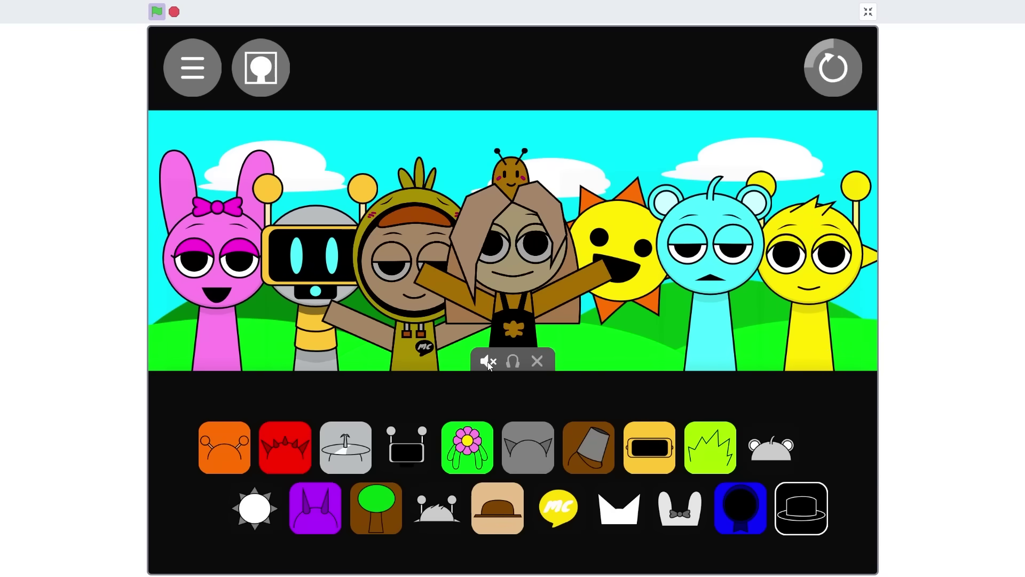
left_click(488, 361)
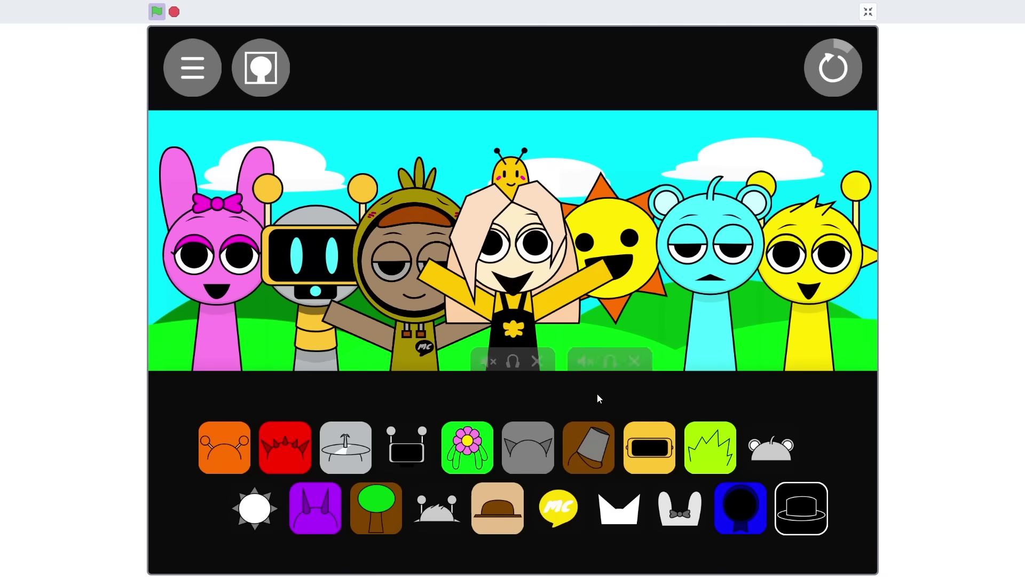